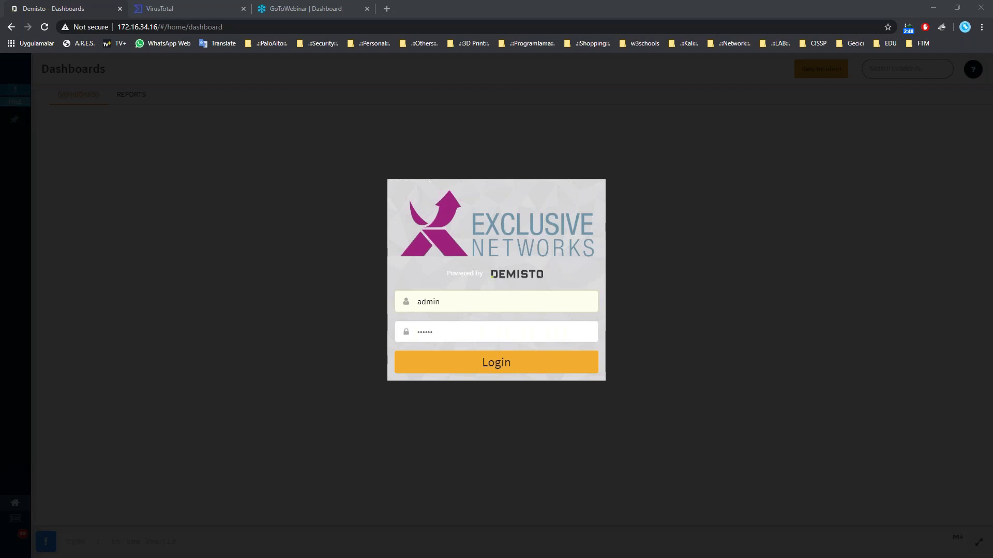
# Log in through the Exclusive Networks/Demisto dialog and load the Incidents dashboard.
pyautogui.click(481, 362)
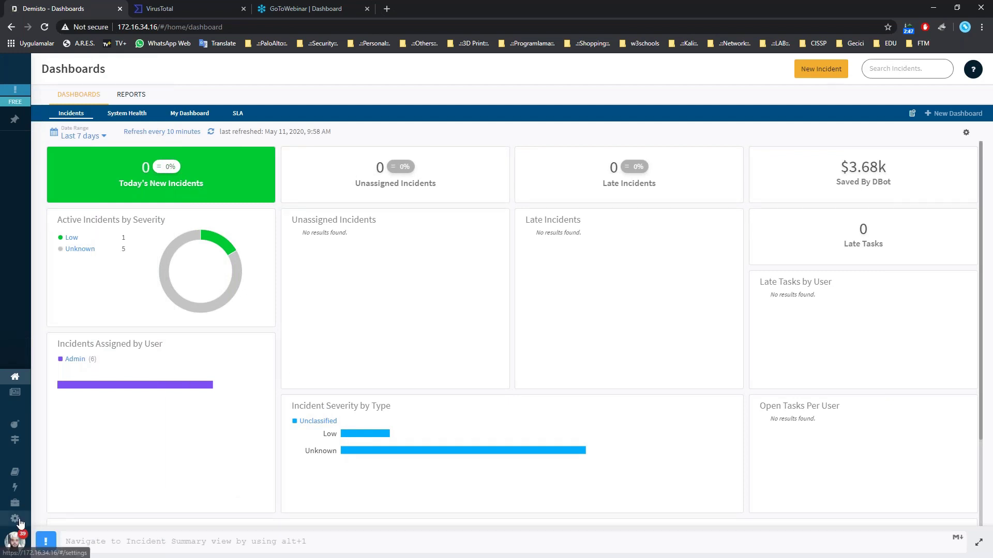
pyautogui.moveTo(21, 522)
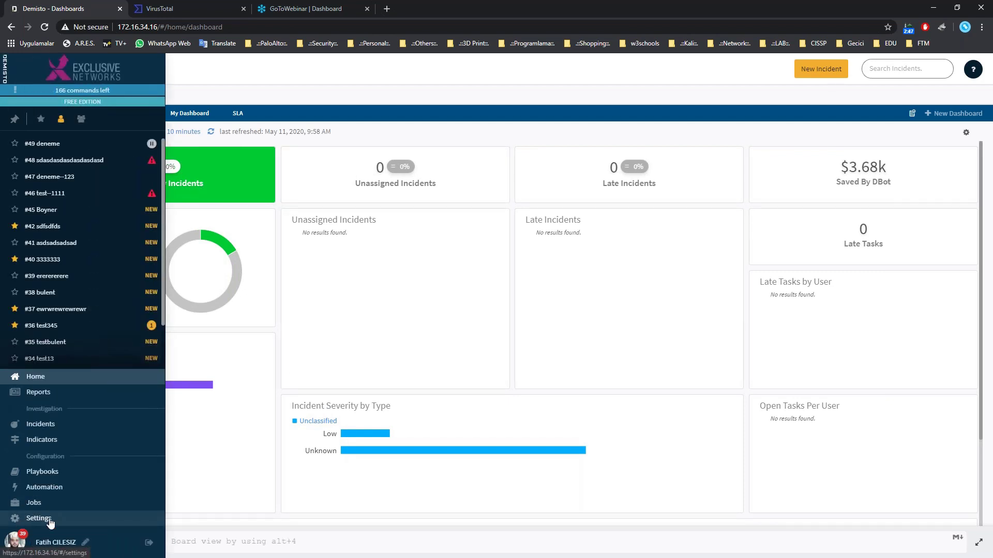
# Open Settings > Servers & Services, then switch to the Chrome Community Edition sign-up page.
pyautogui.click(50, 520)
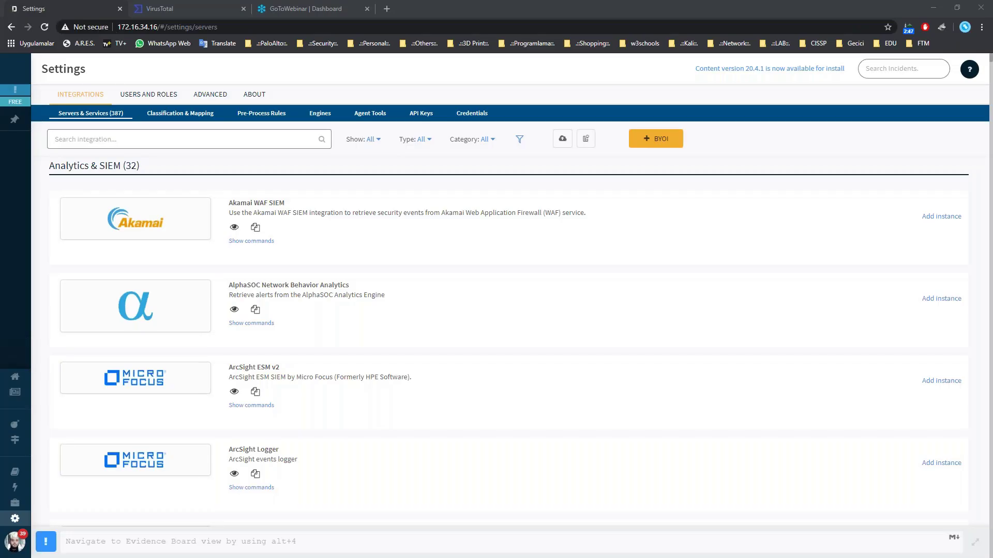
pyautogui.hotkey('alt', 'Tab')
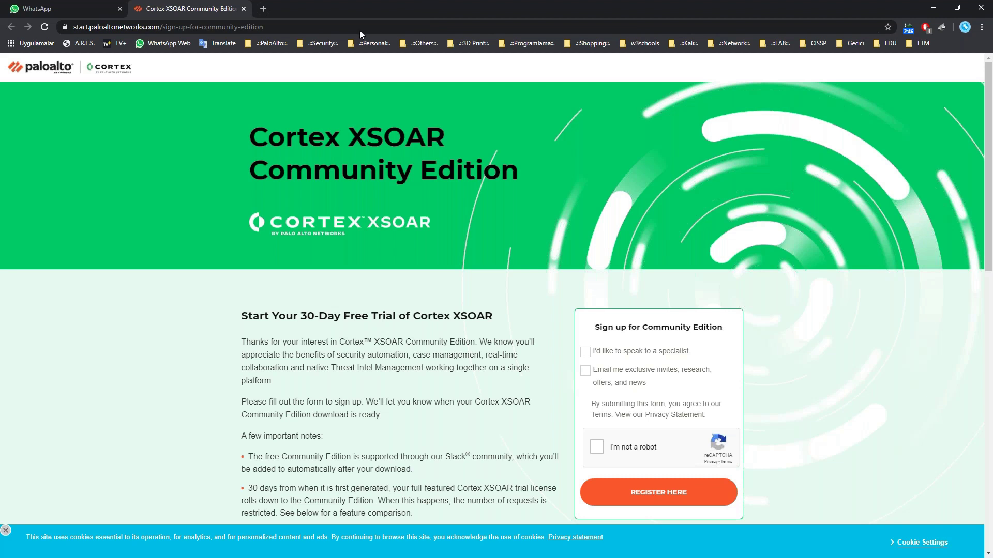
# Minimize the Chrome sign-up window and log back in to Demisto's Settings > Integrations.
pyautogui.press('super+Down')
pyautogui.click(531, 373)
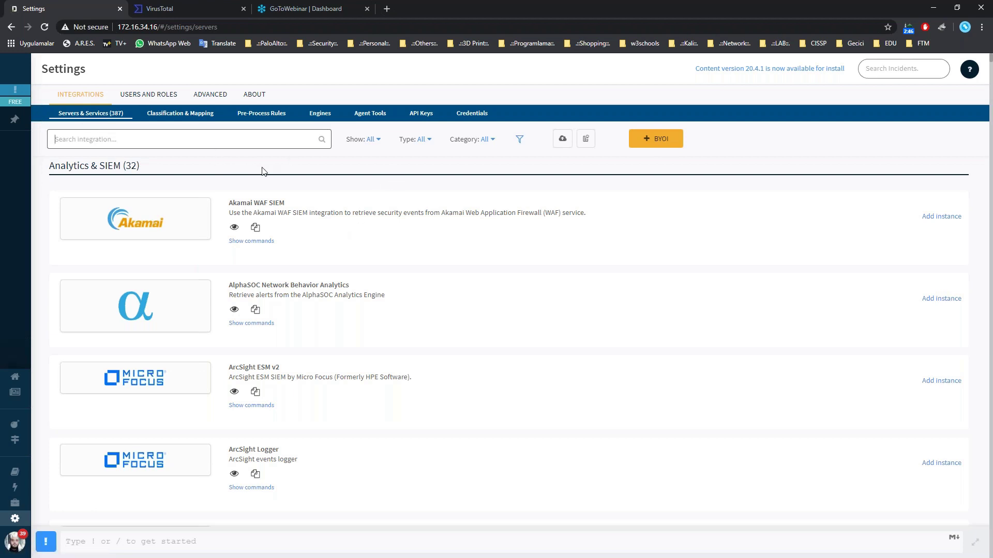
pyautogui.click(378, 139)
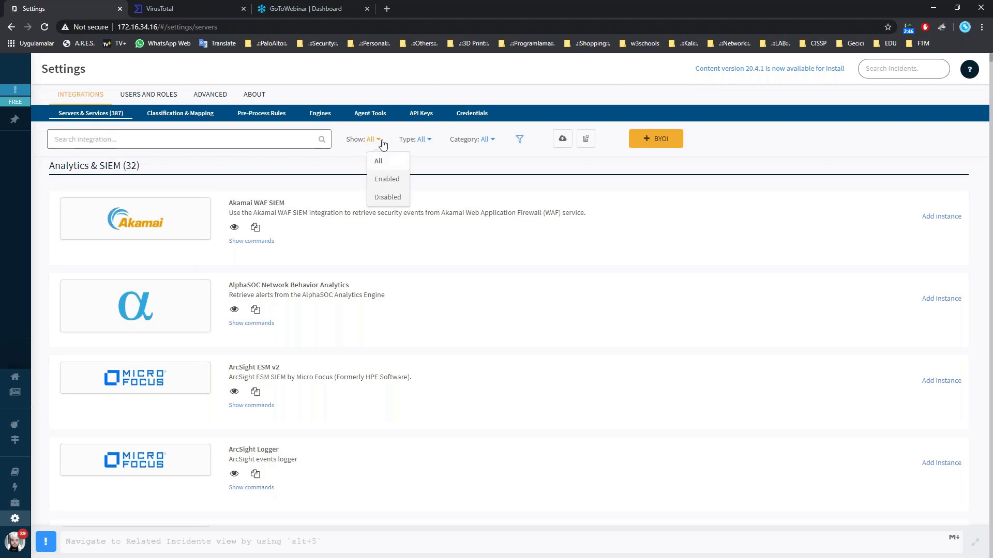
pyautogui.click(427, 140)
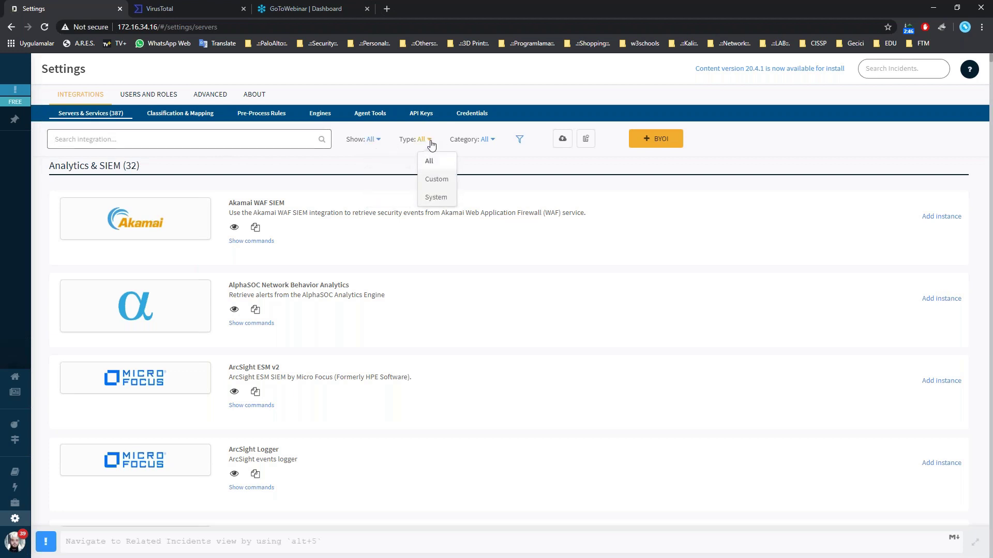
pyautogui.click(491, 140)
pyautogui.scroll(-2, 518, 280)
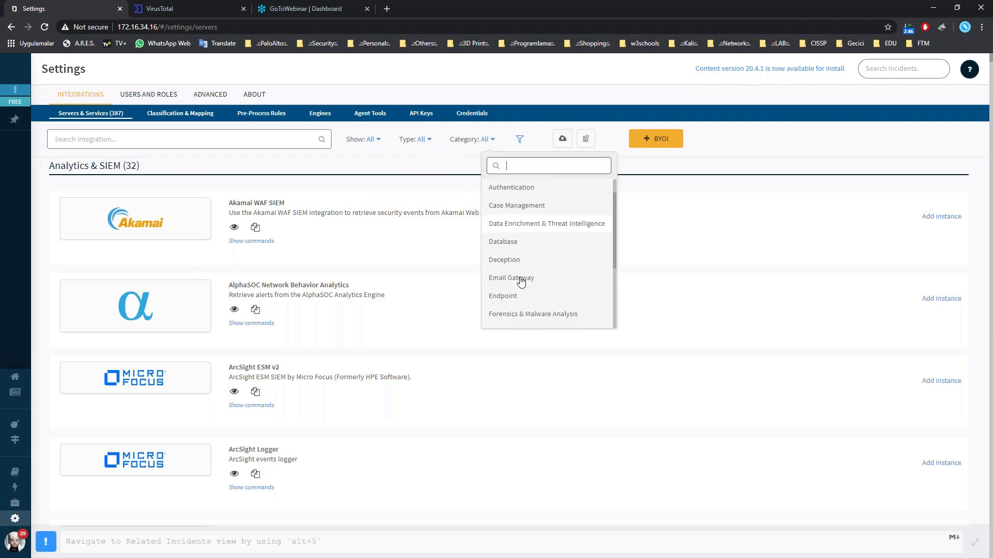
pyautogui.scroll(1, 525, 278)
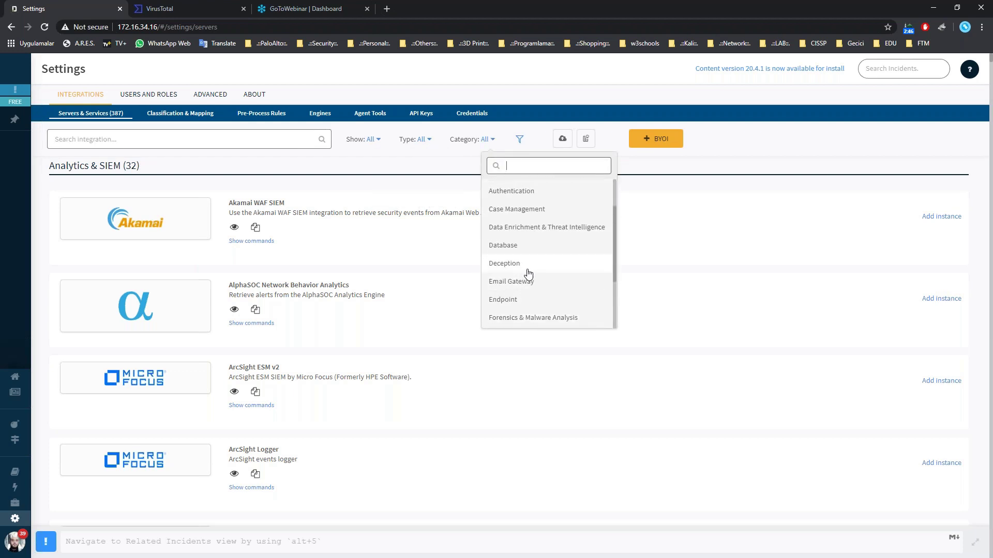
pyautogui.scroll(-1, 527, 274)
pyautogui.scroll(1, 526, 243)
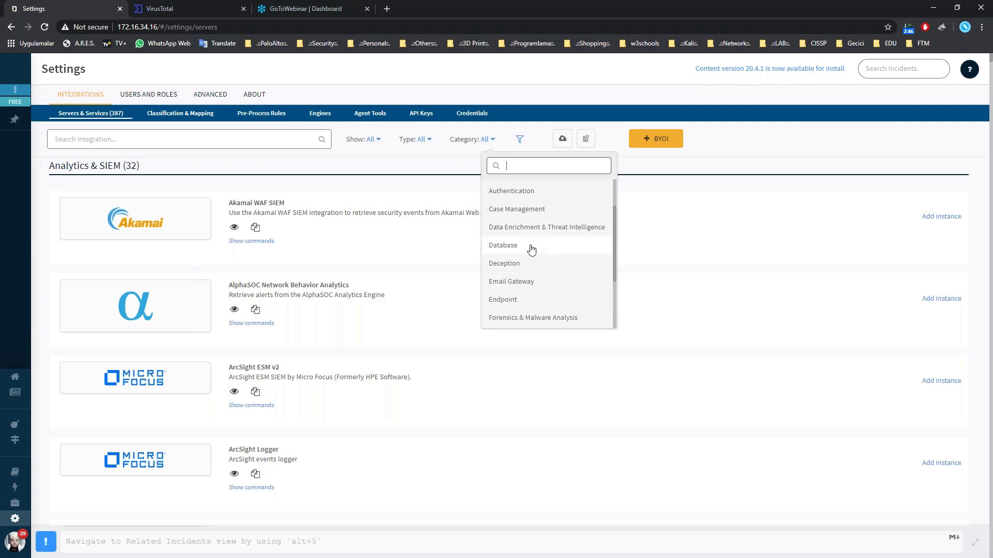
pyautogui.scroll(-1, 532, 251)
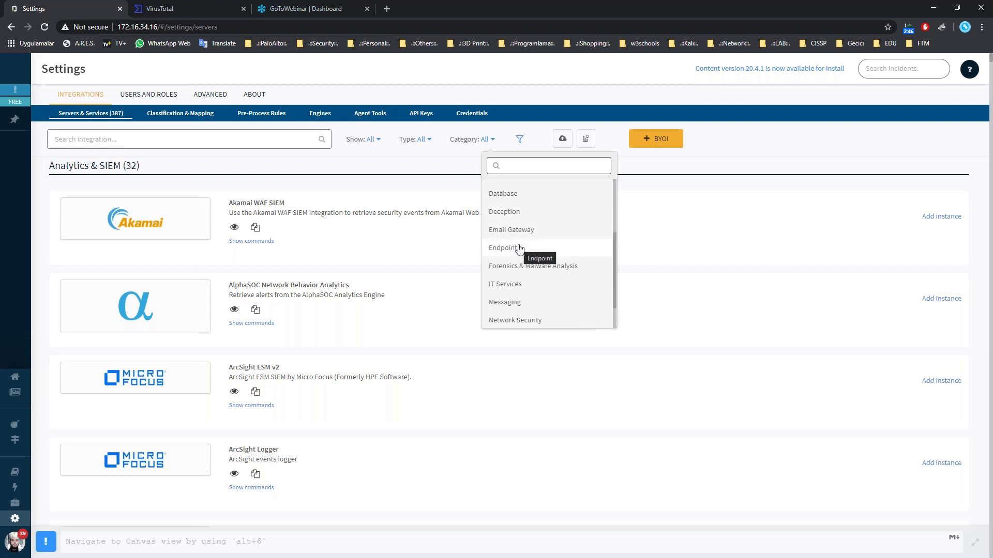
pyautogui.scroll(-1, 529, 246)
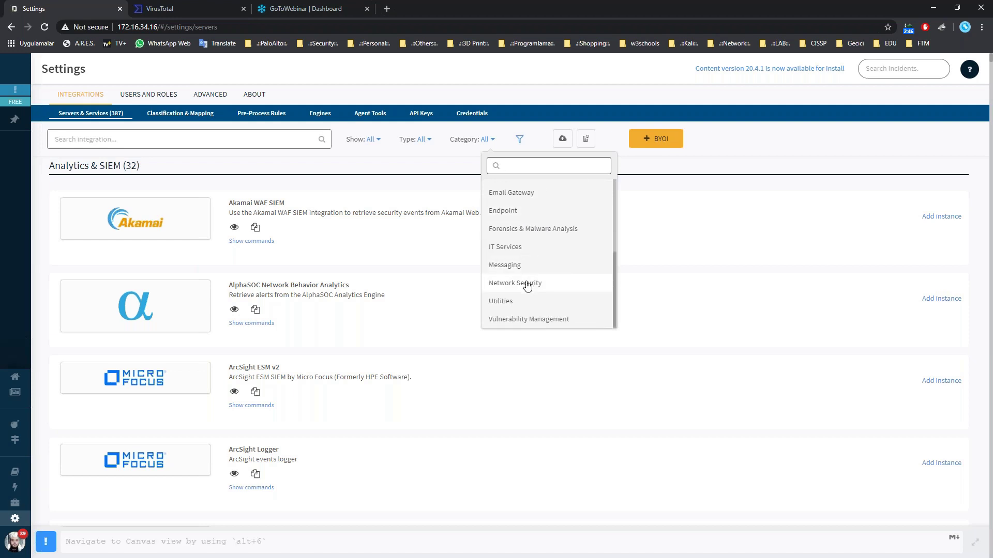
pyautogui.scroll(-2, 528, 287)
pyautogui.scroll(3, 341, 212)
pyautogui.click(160, 139)
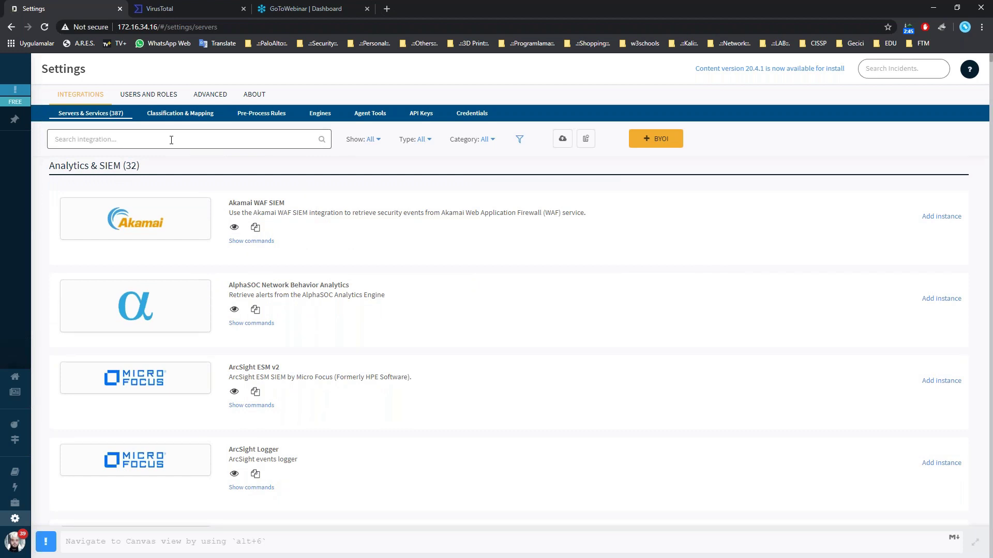
# Filter the integrations with the search term 'firewall'.
pyautogui.write('firewall')
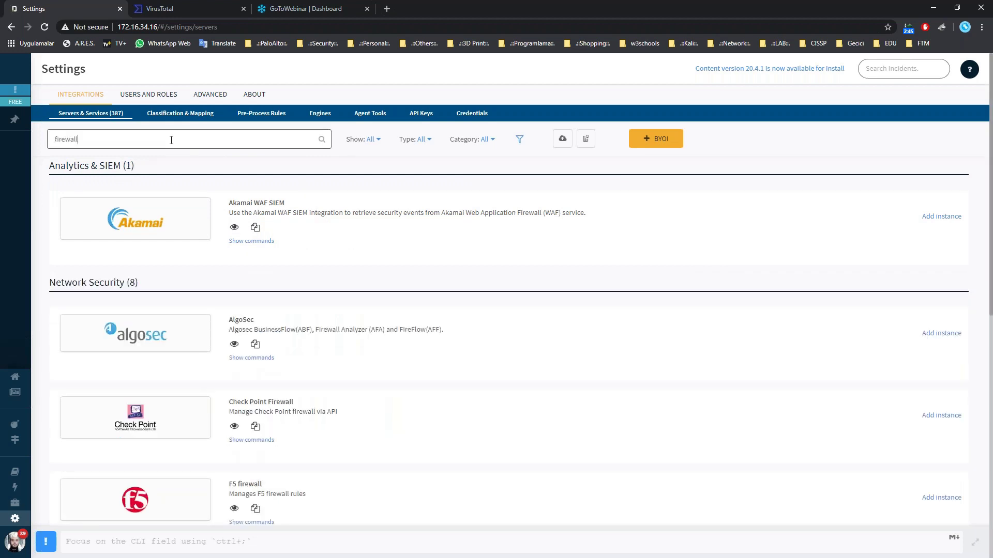
pyautogui.scroll(-2, 289, 322)
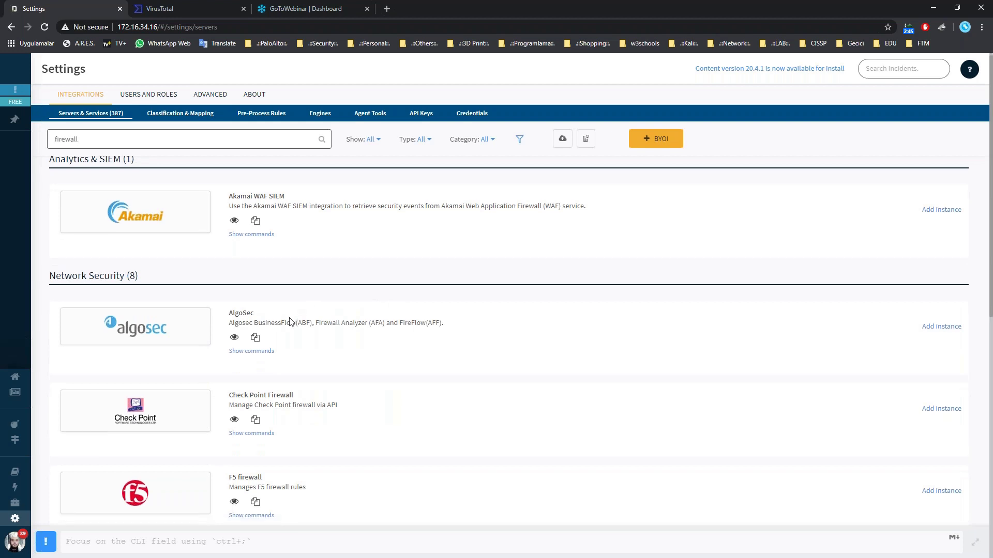
pyautogui.scroll(-8, 290, 322)
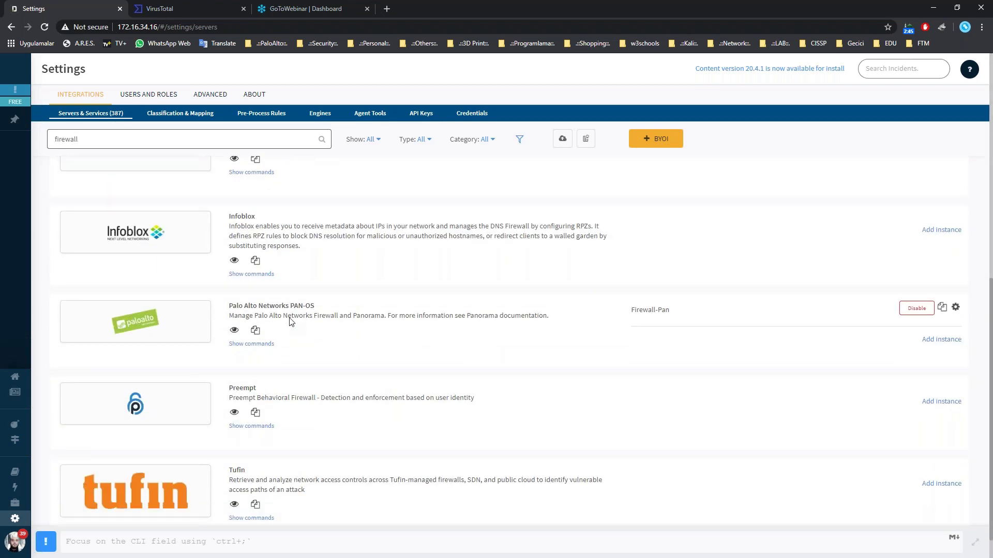
pyautogui.scroll(9, 289, 321)
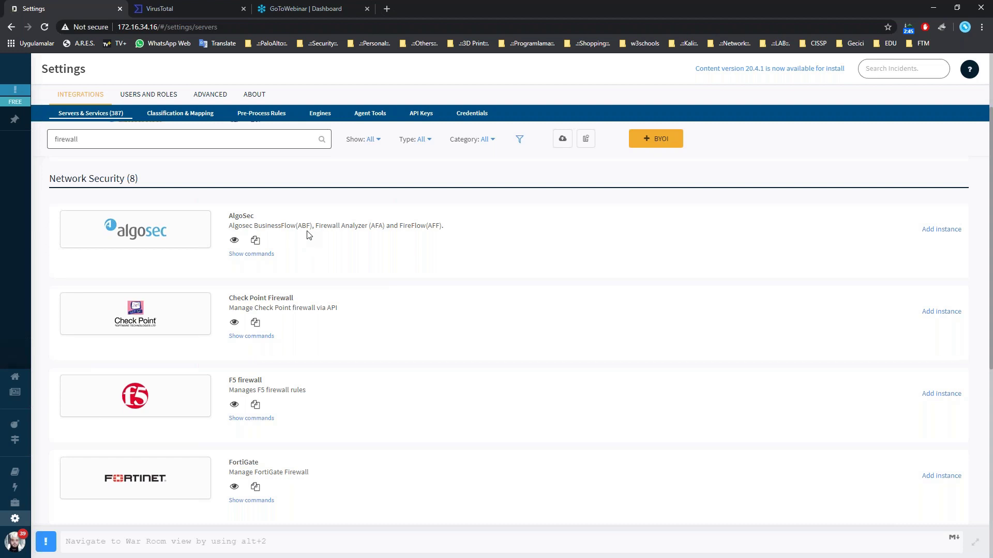
pyautogui.scroll(-4, 300, 245)
pyautogui.scroll(-3, 444, 278)
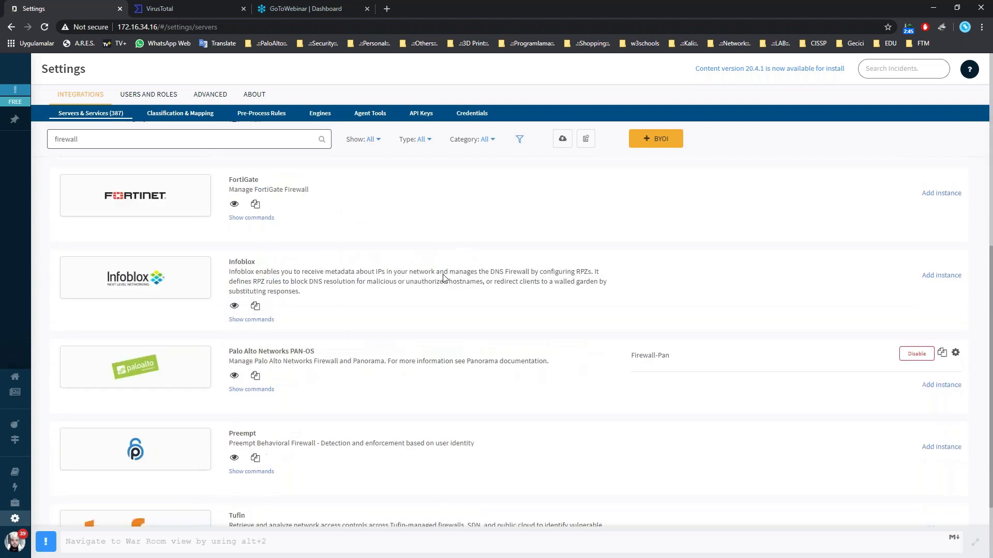
# Expand and review the Palo Alto Networks PAN-OS panorama commands.
pyautogui.click(251, 310)
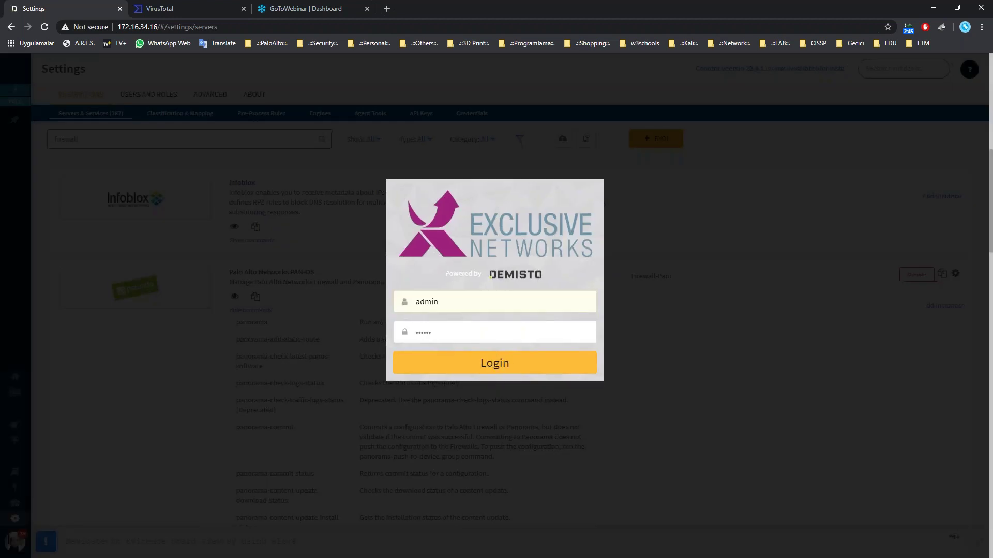
pyautogui.scroll(-2, 385, 366)
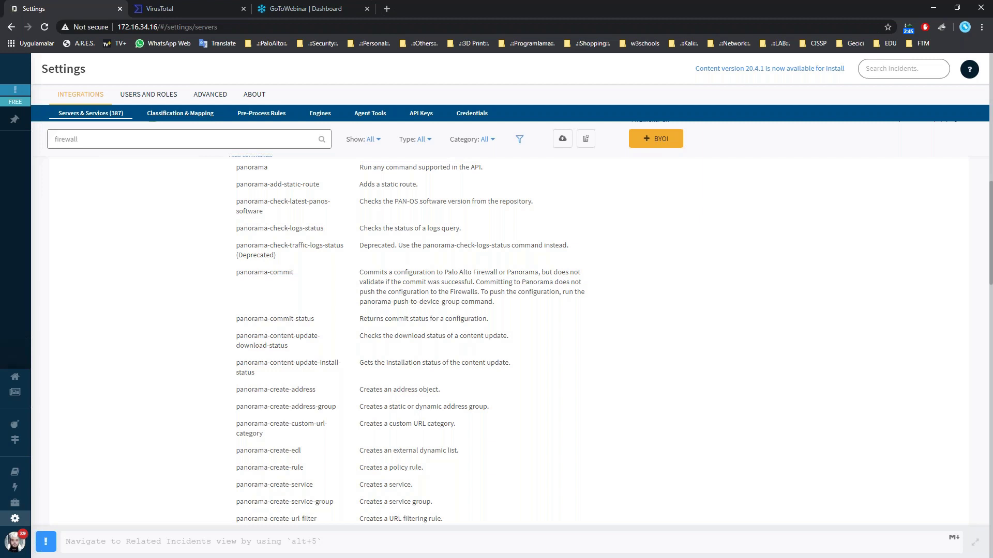
pyautogui.scroll(-6, 403, 336)
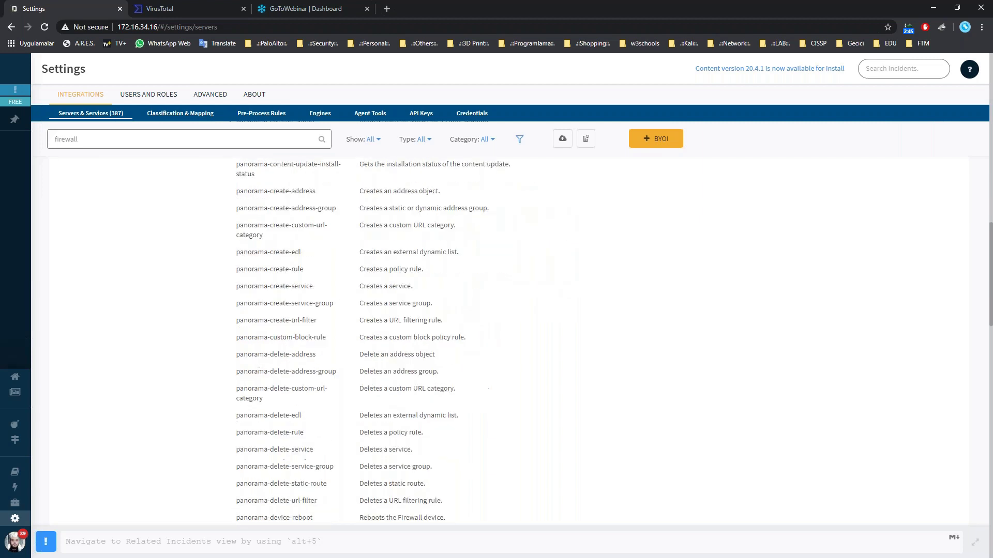
pyautogui.scroll(-10, 314, 457)
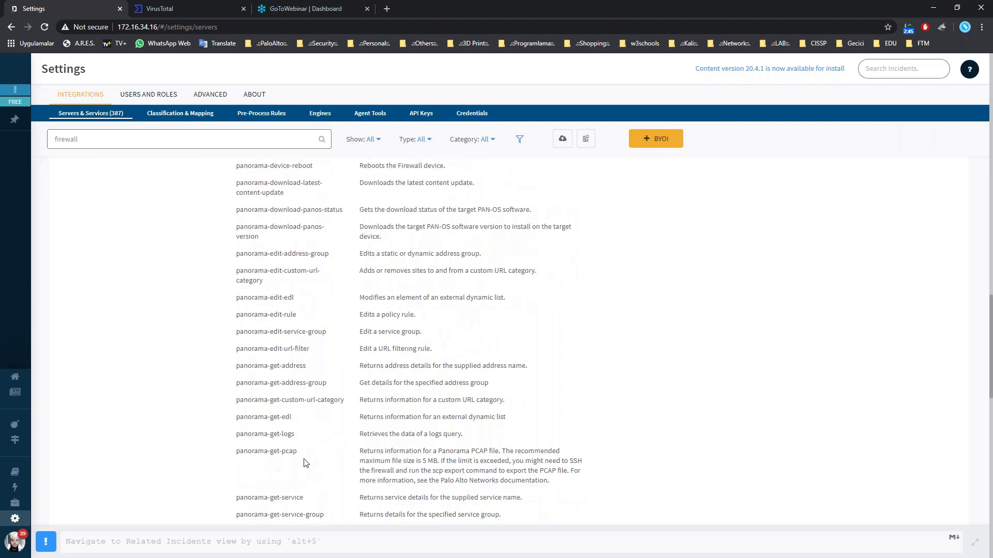
pyautogui.scroll(-12, 314, 457)
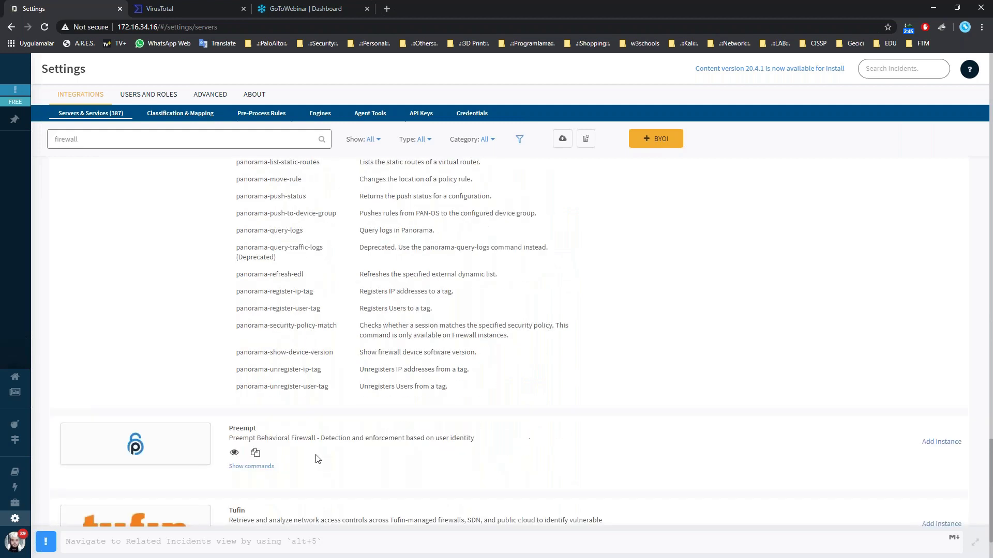
pyautogui.scroll(20, 347, 496)
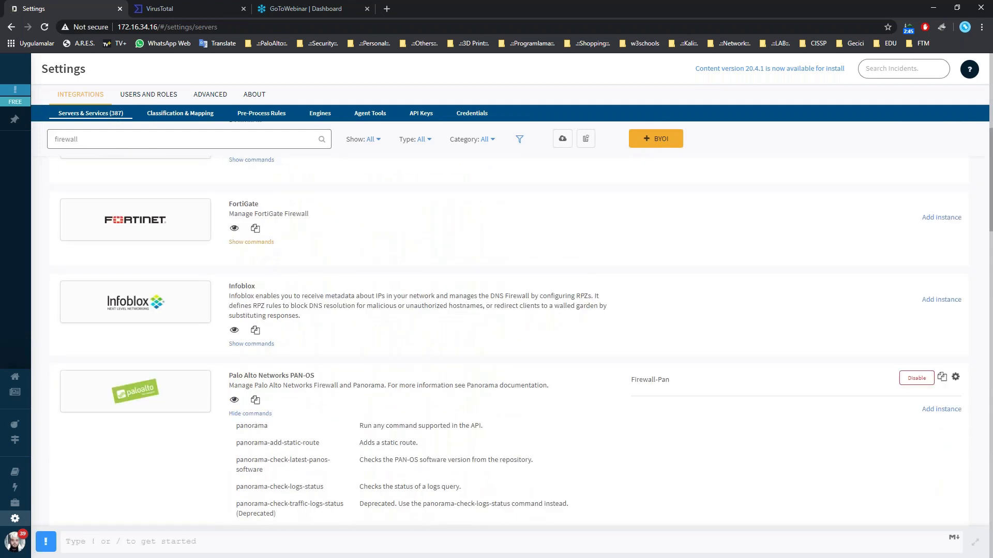
# Expand FortiGate's commands and review them, from fortigate-ban-ip to fortigate-update-service-group.
pyautogui.click(259, 242)
pyautogui.scroll(-4, 507, 341)
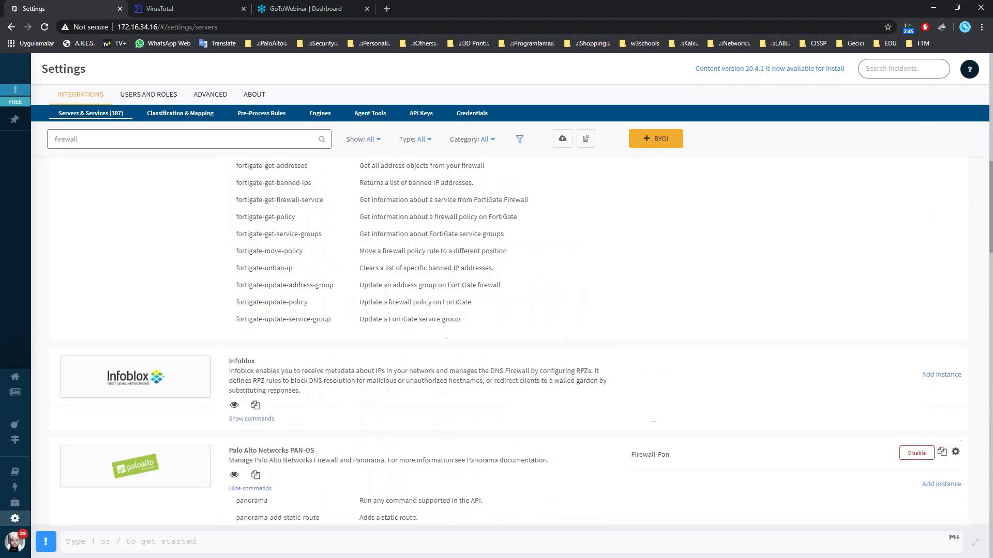
pyautogui.scroll(3, 507, 341)
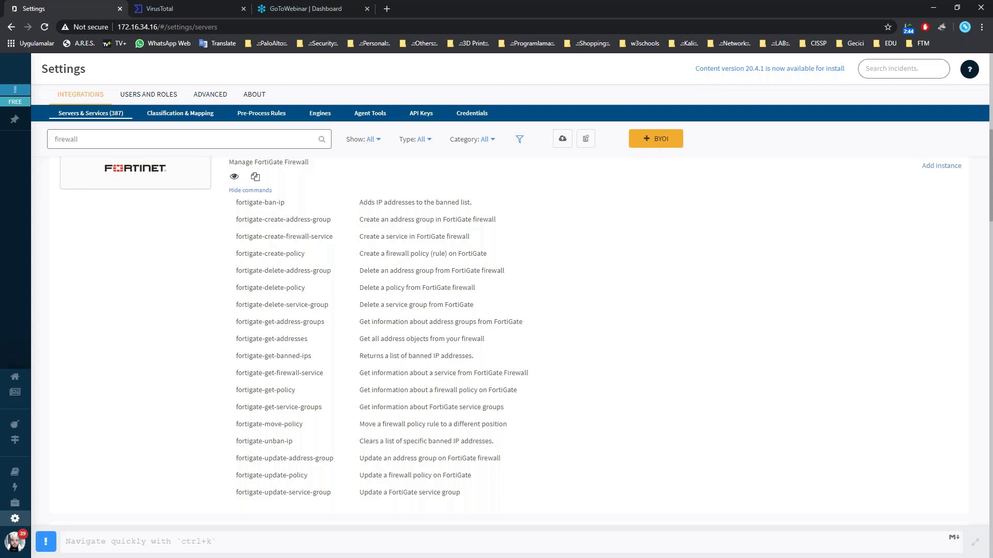
pyautogui.press('Return')
pyautogui.scroll(5, 435, 226)
pyautogui.scroll(-3, 365, 241)
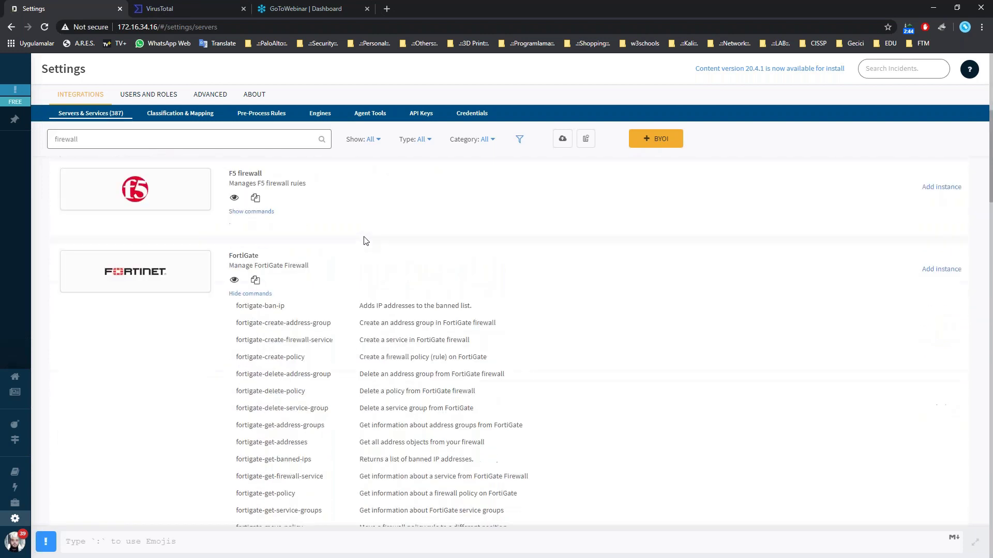
pyautogui.scroll(-2, 366, 254)
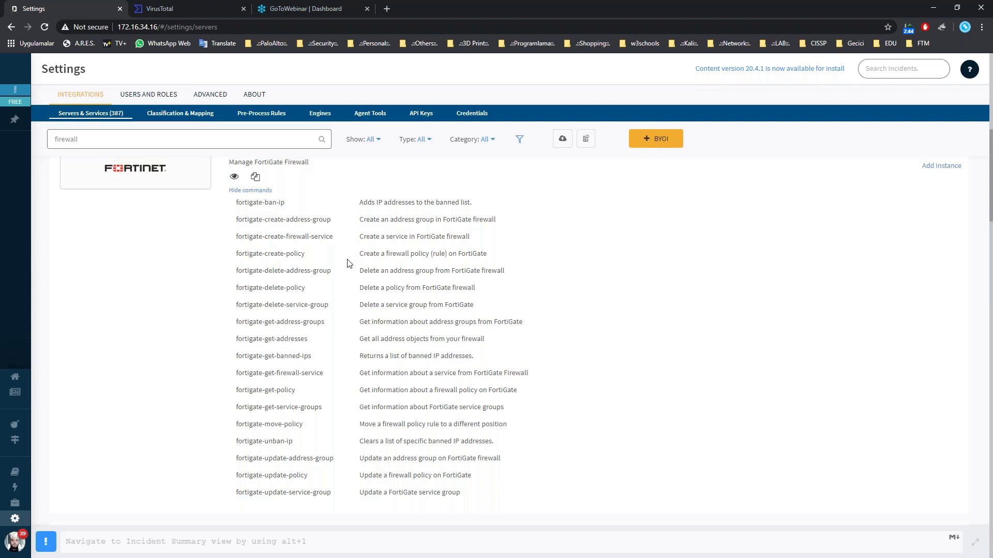
pyautogui.scroll(-4, 289, 362)
pyautogui.scroll(5, 282, 377)
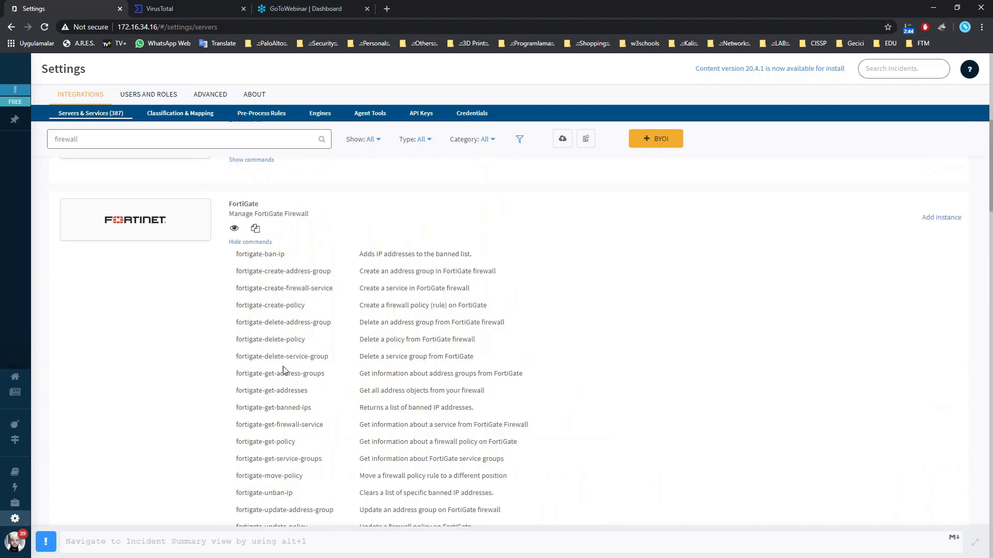
pyautogui.scroll(4, 227, 248)
pyautogui.click(86, 147)
pyautogui.moveTo(5, 140)
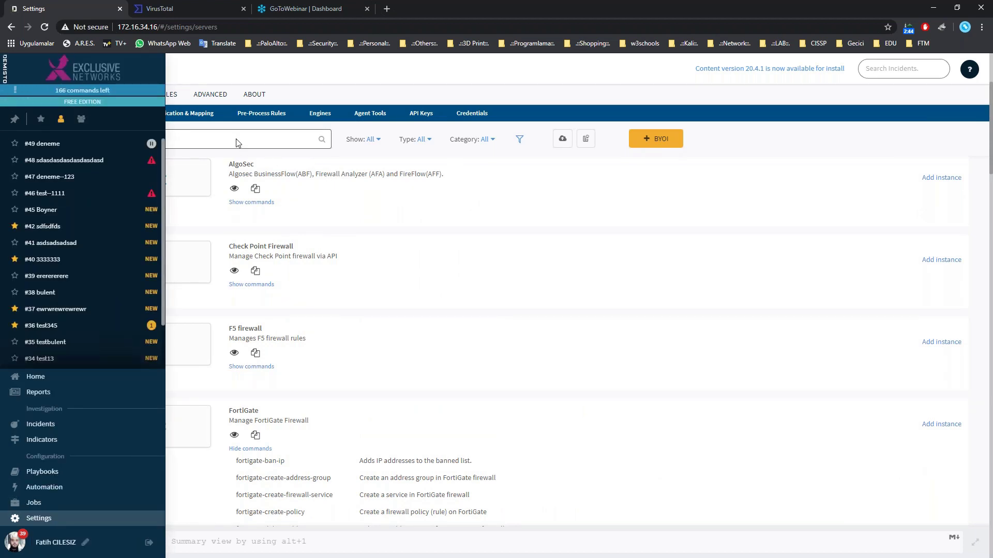
# Replace the search with 'active' and expand Active Directory Query v2's ad- commands.
pyautogui.hotkey('ctrl', 'a')
pyautogui.press('BackSpace')
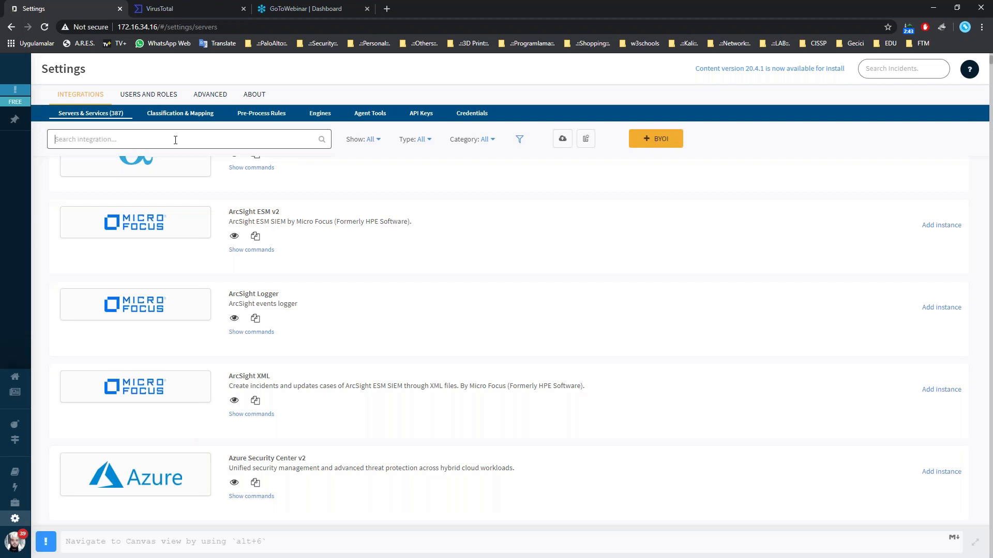
pyautogui.write('active')
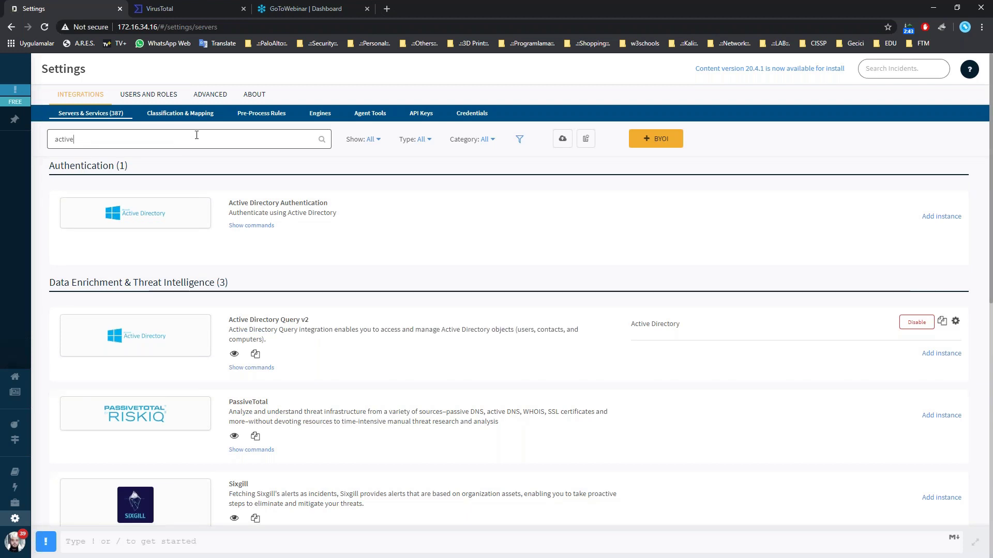
pyautogui.scroll(-1, 314, 284)
pyautogui.click(258, 316)
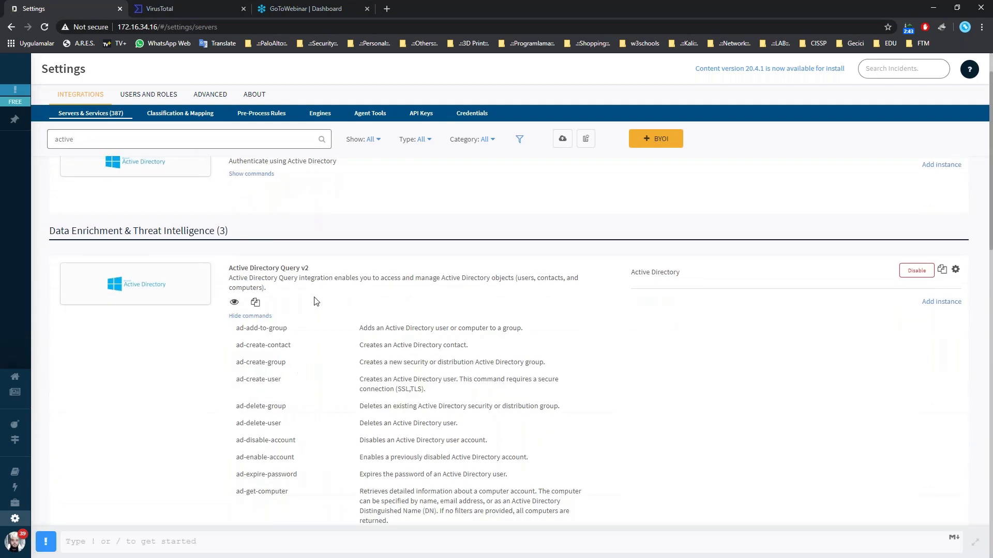
pyautogui.scroll(-1, 309, 289)
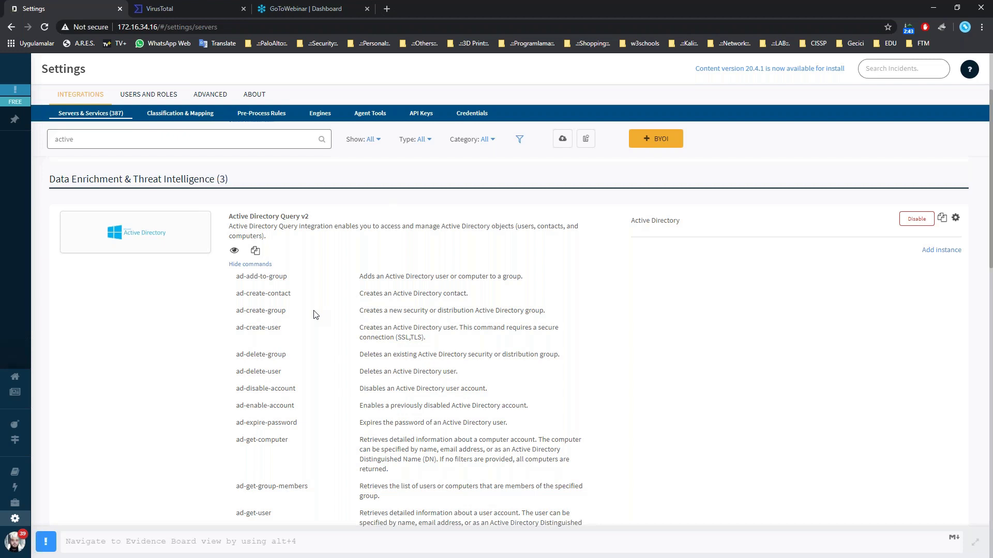
pyautogui.scroll(-7, 336, 331)
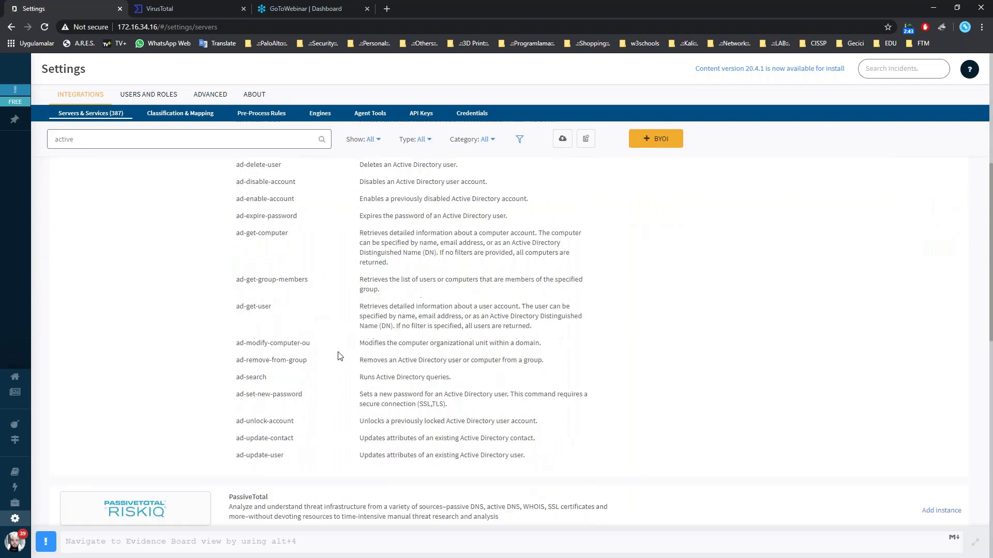
pyautogui.scroll(8, 336, 357)
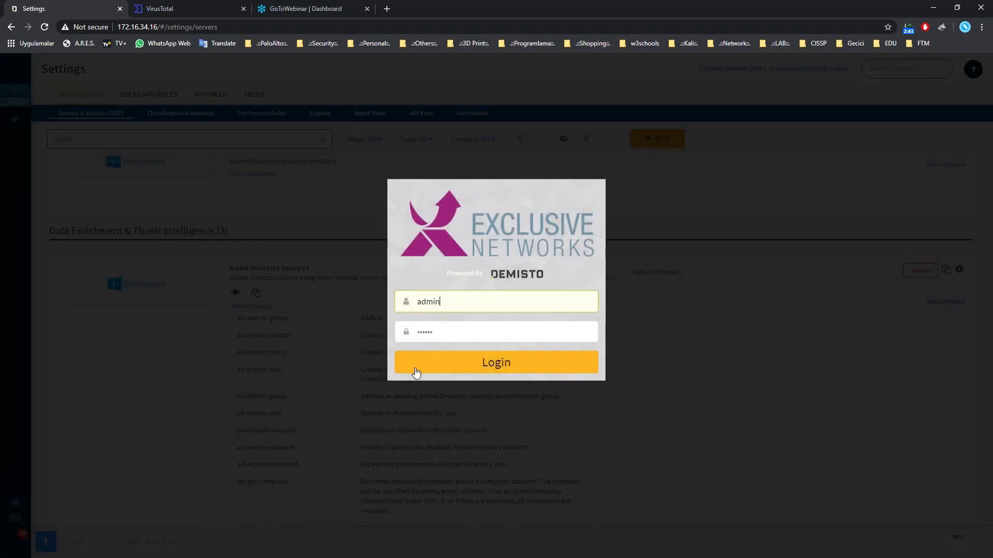
# Sign back in after the session expired, then change the search term from 'active' to 'virus'.
pyautogui.click(420, 360)
pyautogui.click(514, 368)
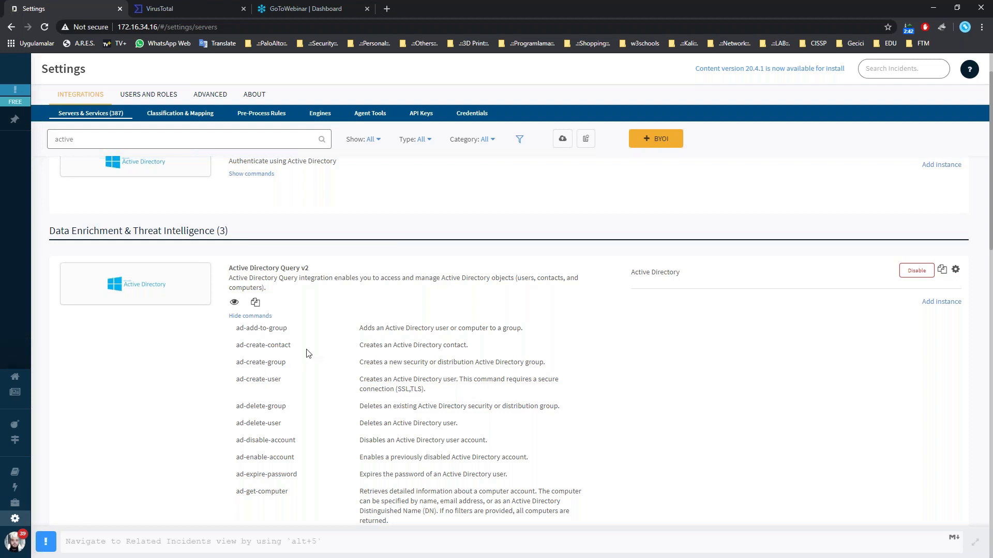
pyautogui.scroll(-2, 306, 339)
pyautogui.scroll(3, 306, 339)
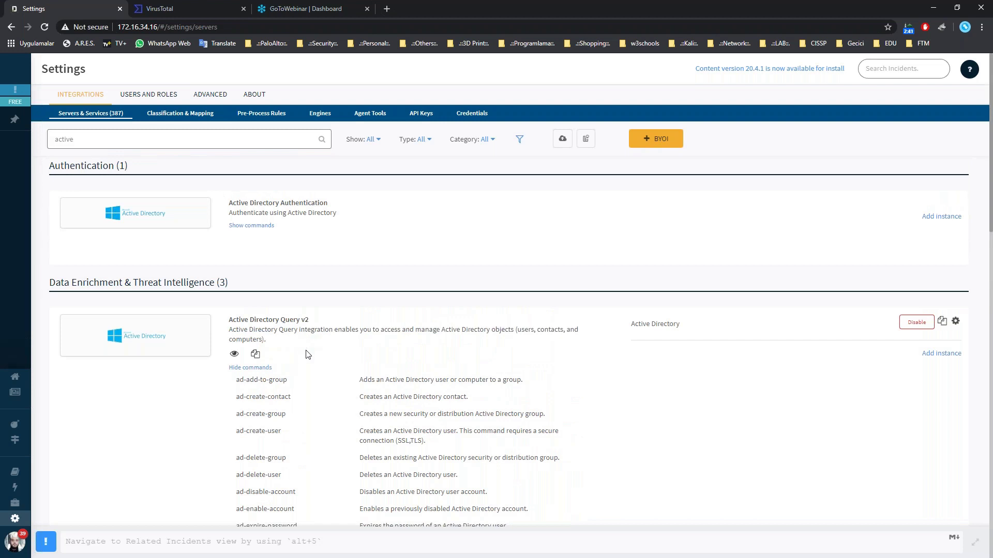
pyautogui.doubleClick(89, 145)
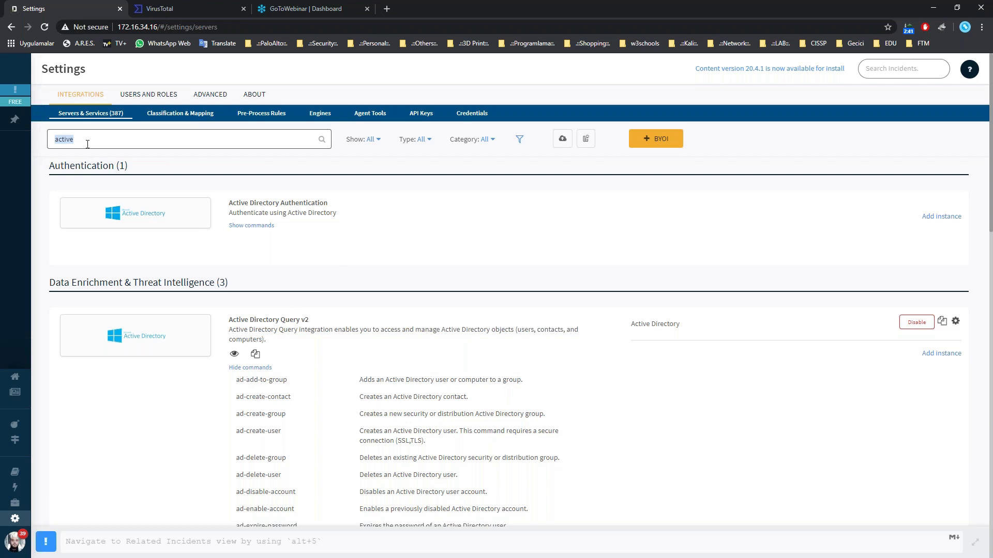
pyautogui.write('virus')
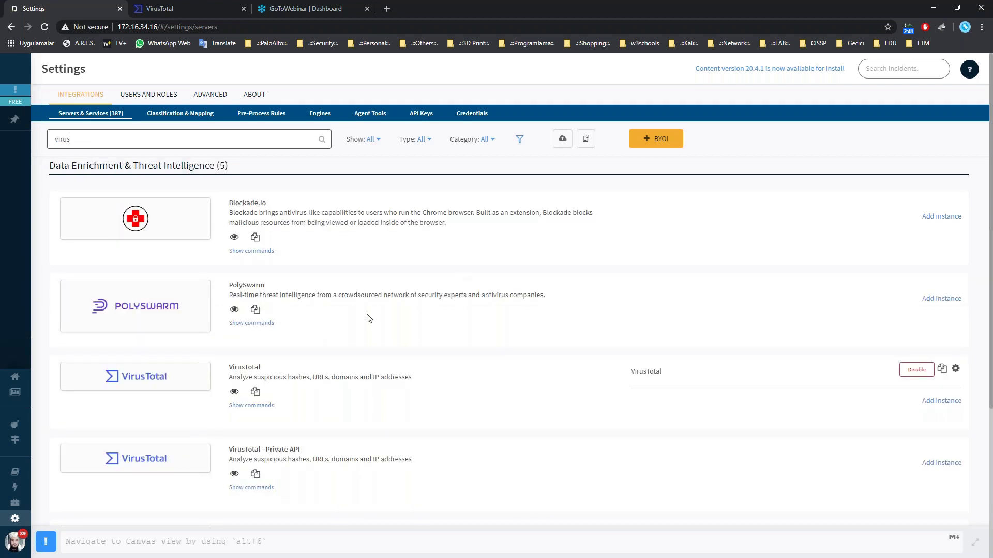
# Scroll down to VirusTotal, VirusTotal - Private API and VirusTotal - Private API_copy.
pyautogui.scroll(-1, 373, 355)
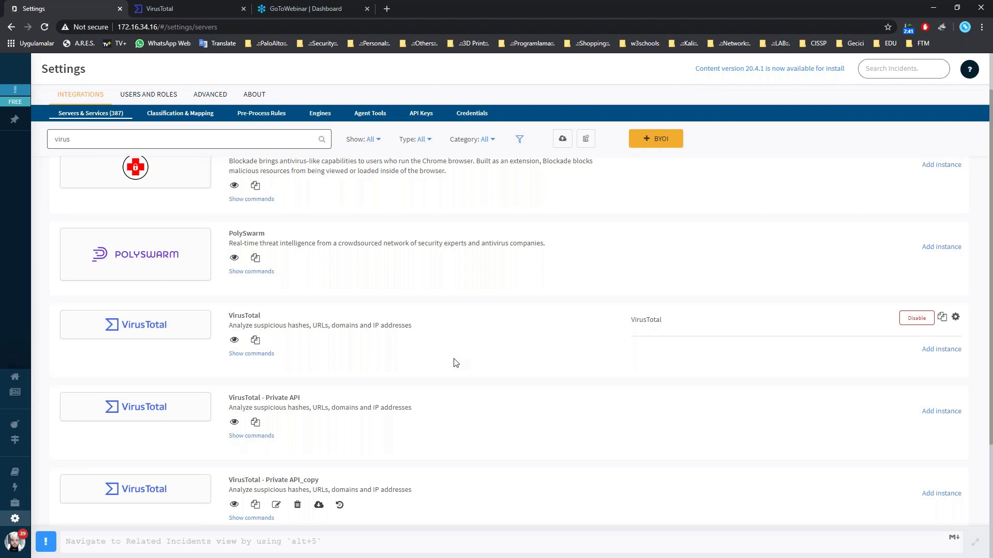
pyautogui.scroll(-1, 460, 361)
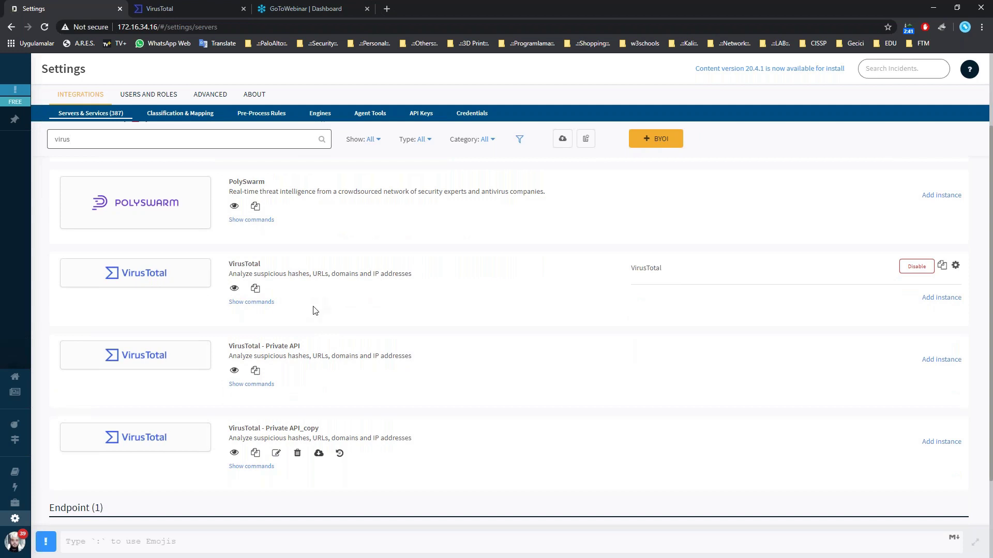
# Open the VirusTotal instance settings, re-login, run Test successfully, and close the panel.
pyautogui.click(955, 265)
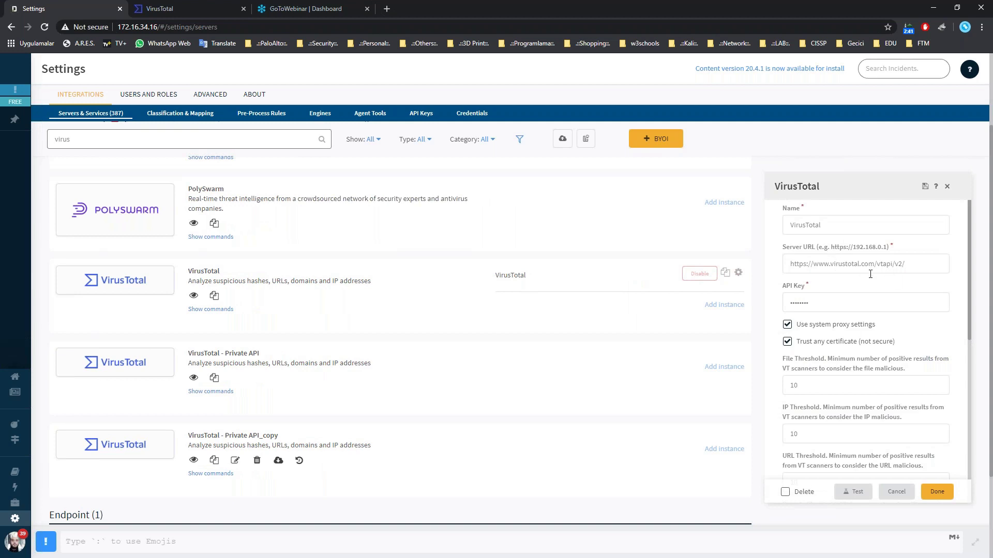
pyautogui.scroll(-1, 838, 308)
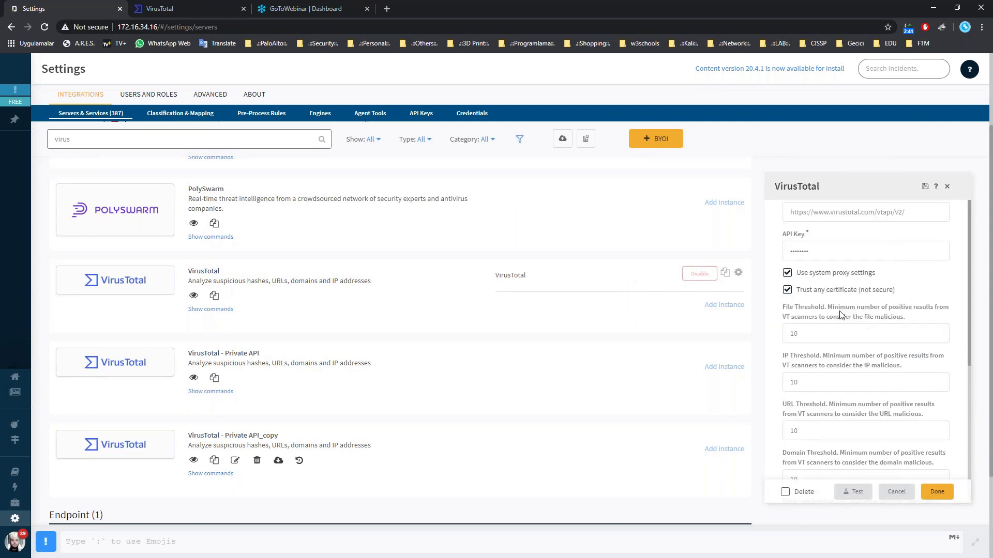
pyautogui.press('Return')
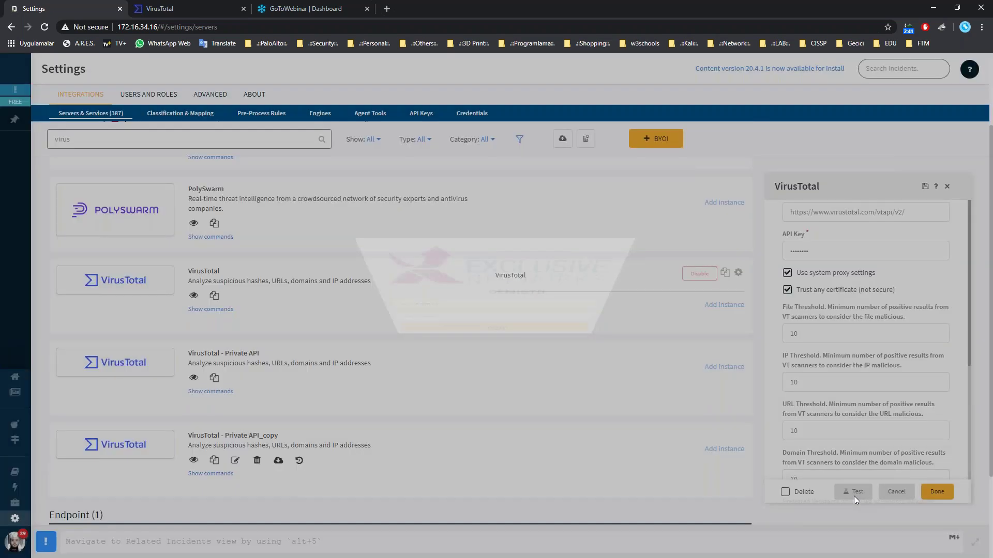
pyautogui.click(854, 496)
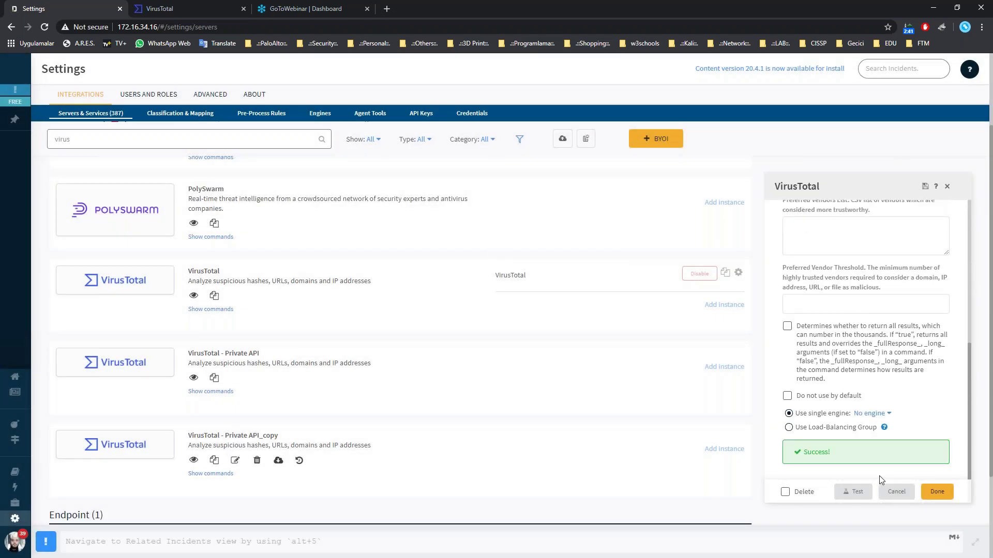
pyautogui.click(947, 187)
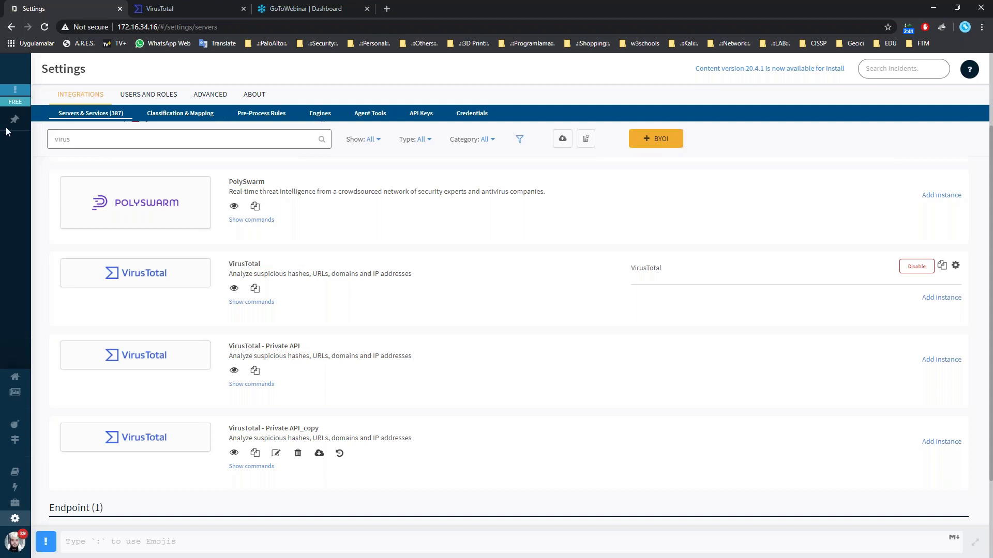
# Delete 'virus' from the integration search, signing back in twice after session expiry.
pyautogui.scroll(3, 78, 155)
pyautogui.doubleClick(63, 139)
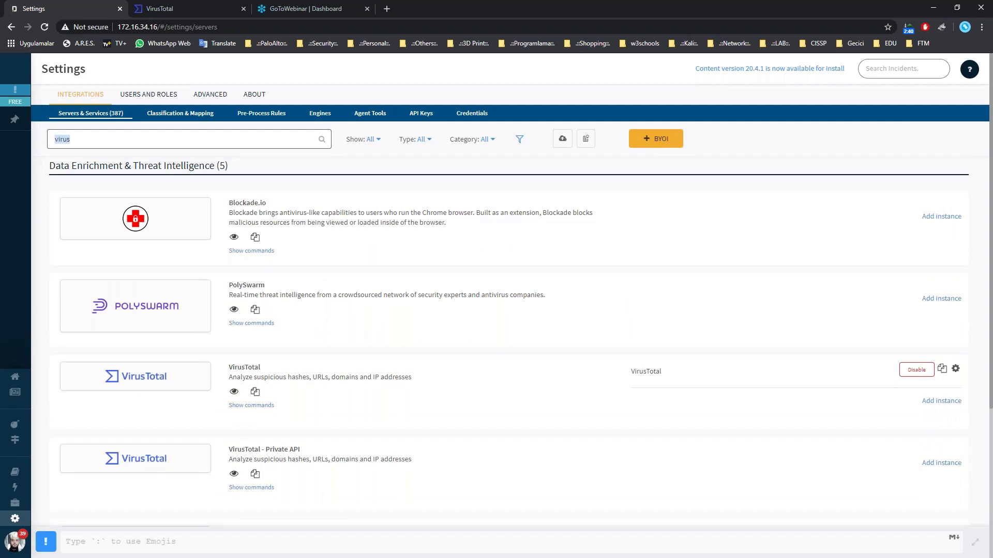
pyautogui.press('BackSpace')
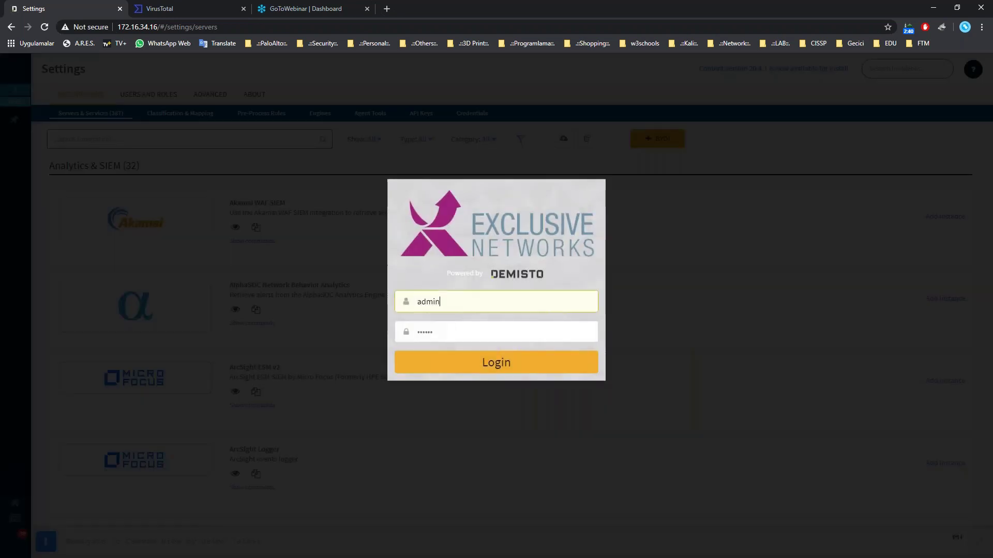
pyautogui.click(493, 361)
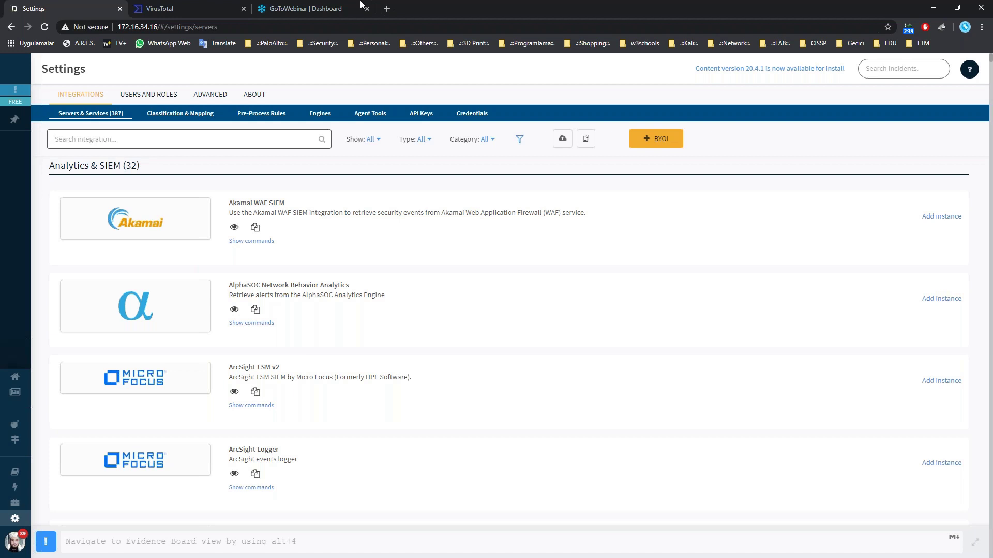
pyautogui.click(137, 139)
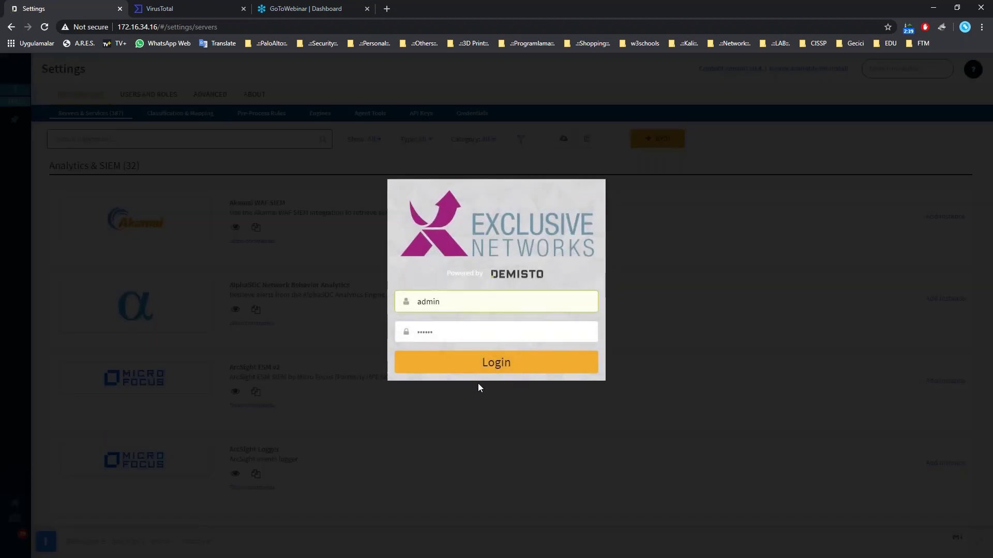
pyautogui.click(478, 365)
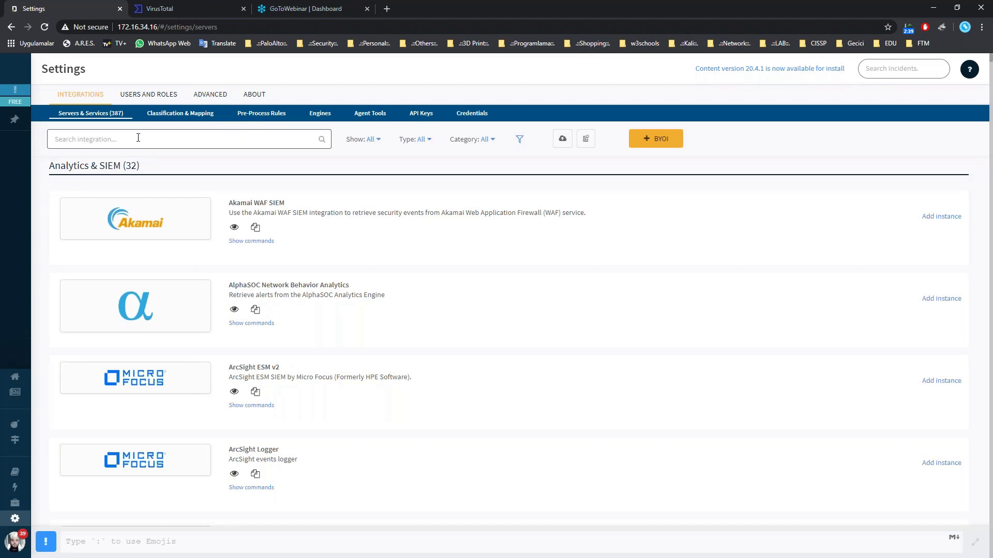
# Search integrations for 'office' and list the ews- commands of EWS v2 and EWS Mail Sender.
pyautogui.write('office365')
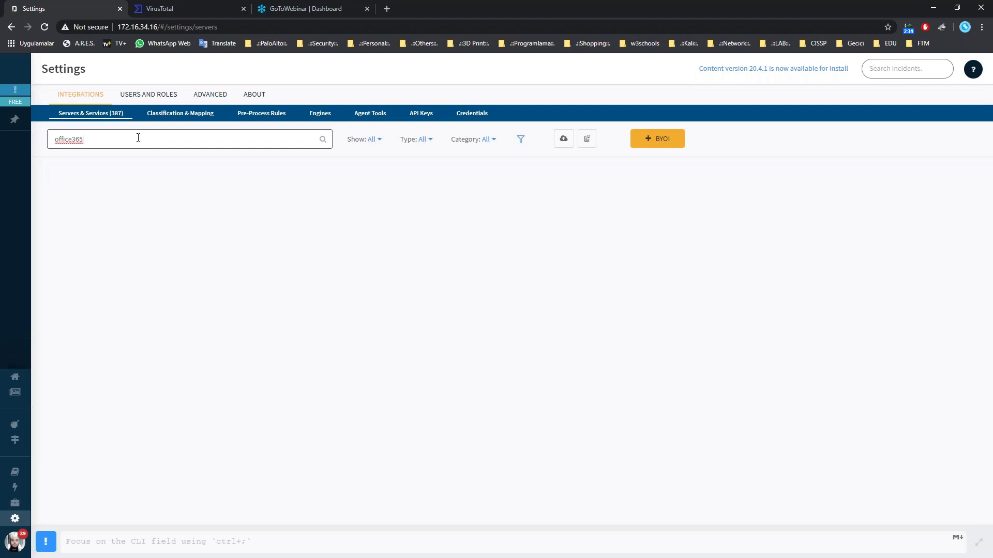
pyautogui.press('BackSpace')
pyautogui.press('BackSpace')
pyautogui.press('BackSpace')
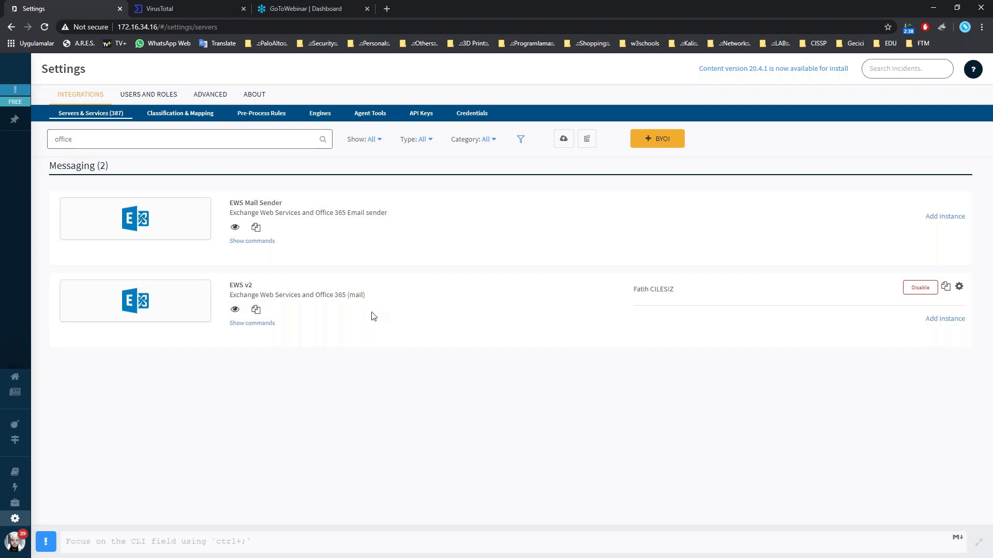
pyautogui.click(261, 324)
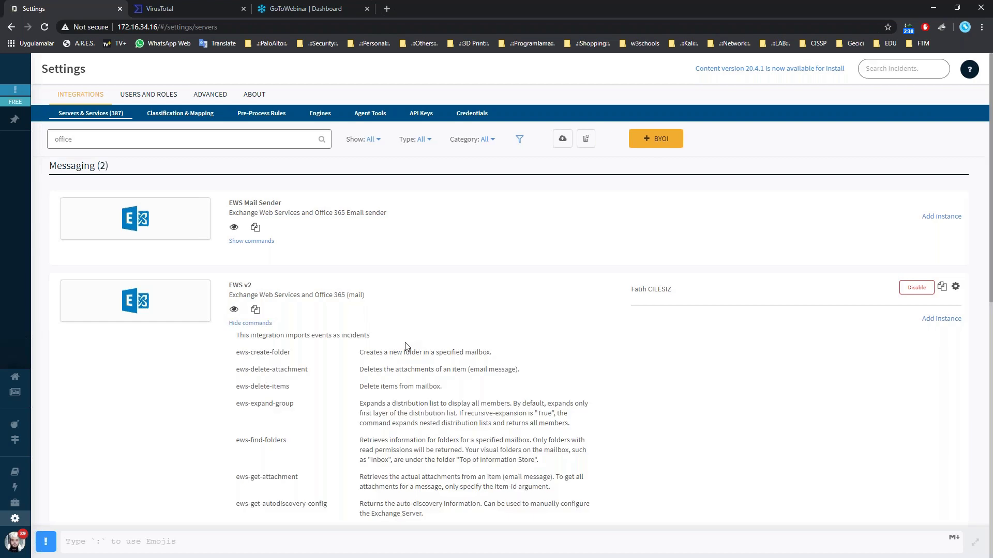
pyautogui.scroll(-1, 372, 386)
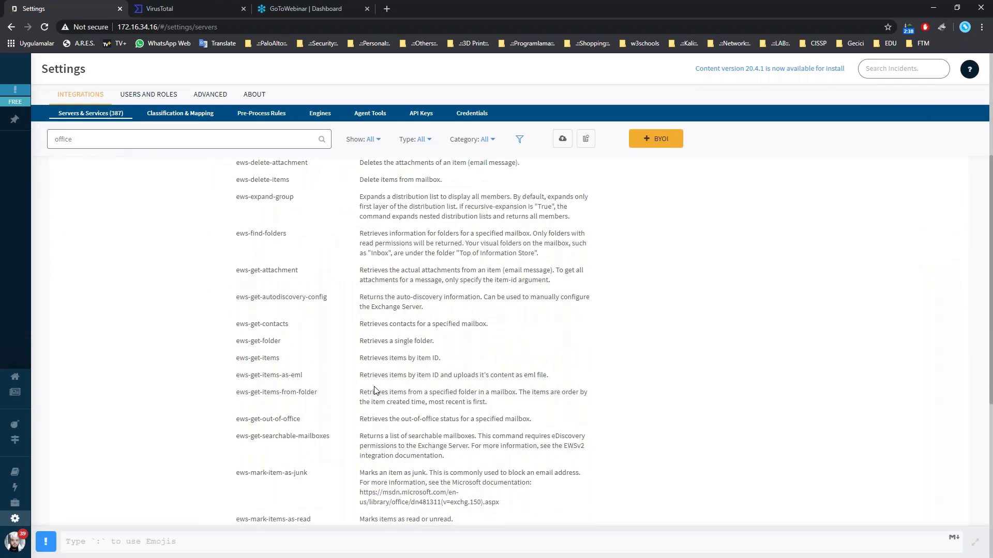
pyautogui.scroll(-7, 375, 391)
pyautogui.scroll(8, 391, 392)
pyautogui.scroll(4, 391, 392)
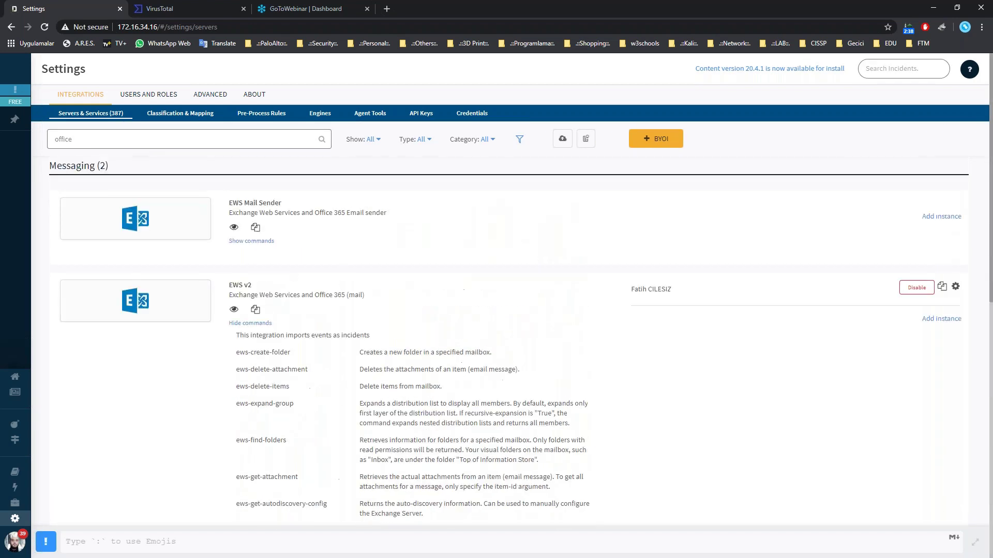
pyautogui.click(251, 241)
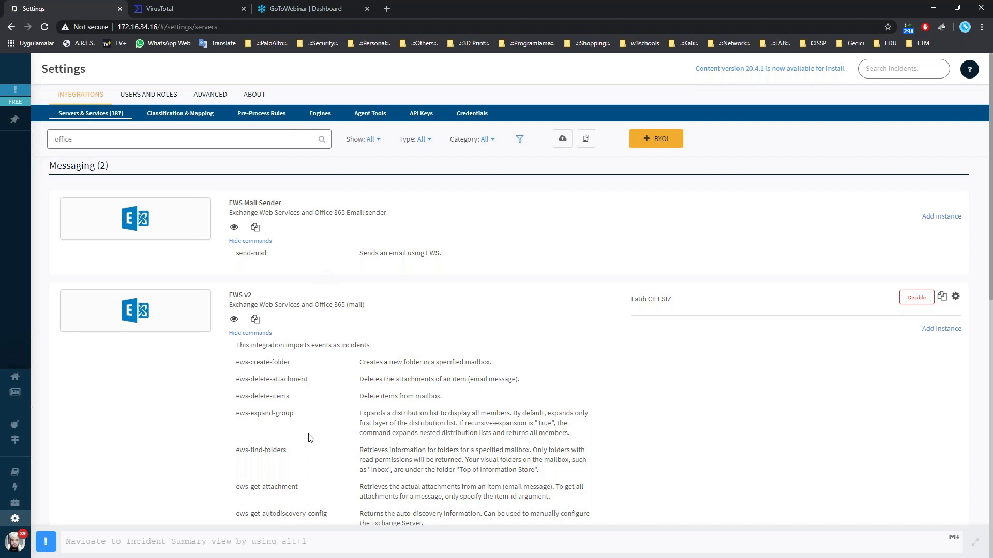
pyautogui.doubleClick(64, 139)
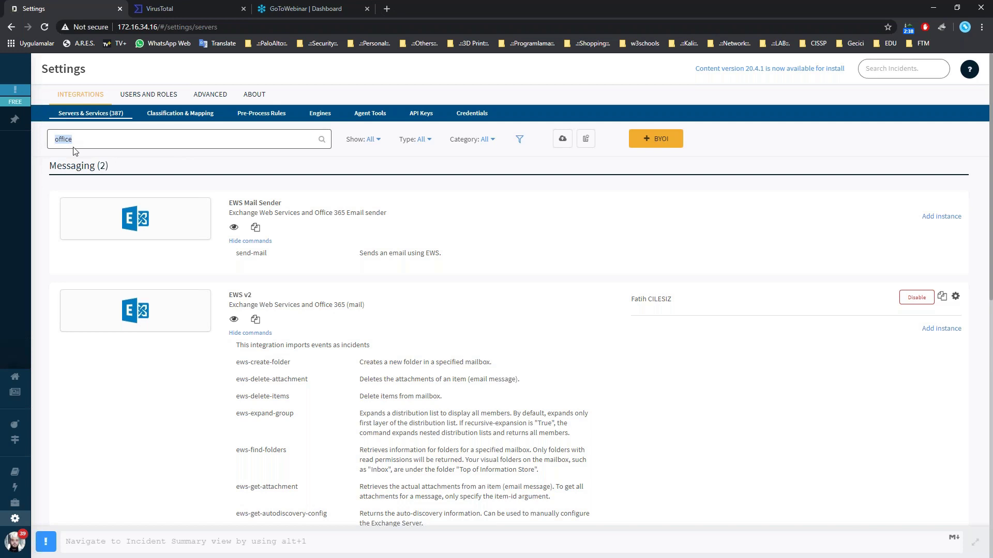
pyautogui.press('BackSpace')
pyautogui.scroll(-5, 280, 236)
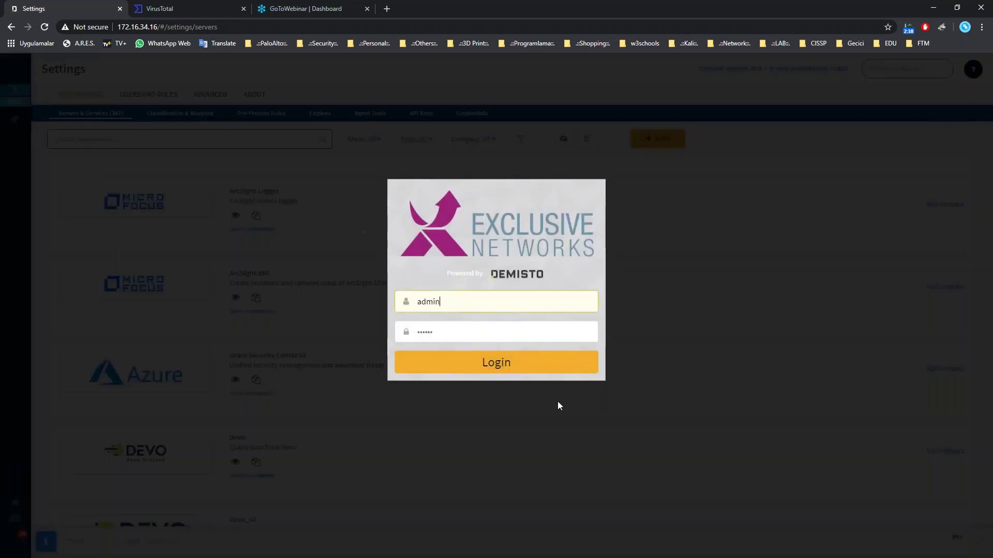
pyautogui.click(493, 363)
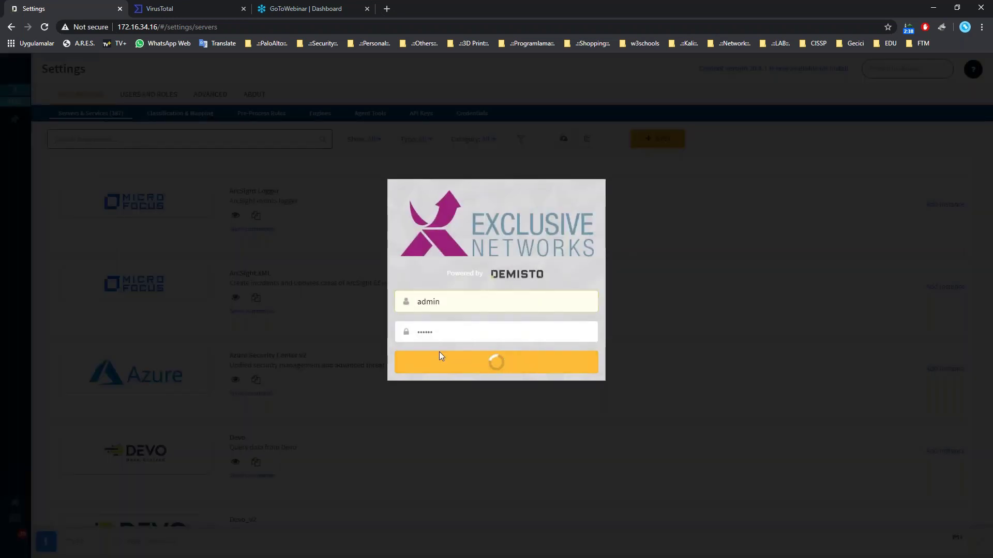
pyautogui.scroll(-20, 296, 427)
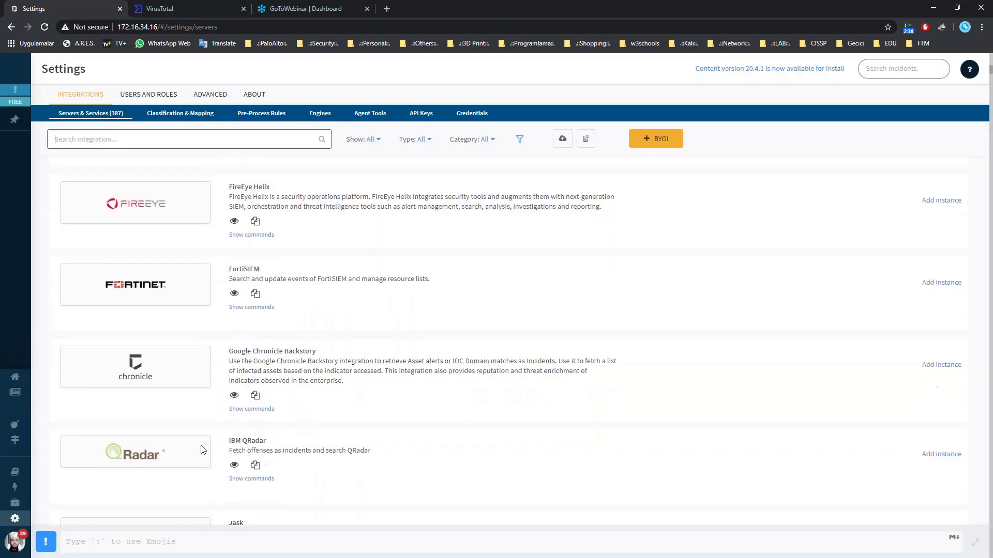
pyautogui.scroll(10, 215, 442)
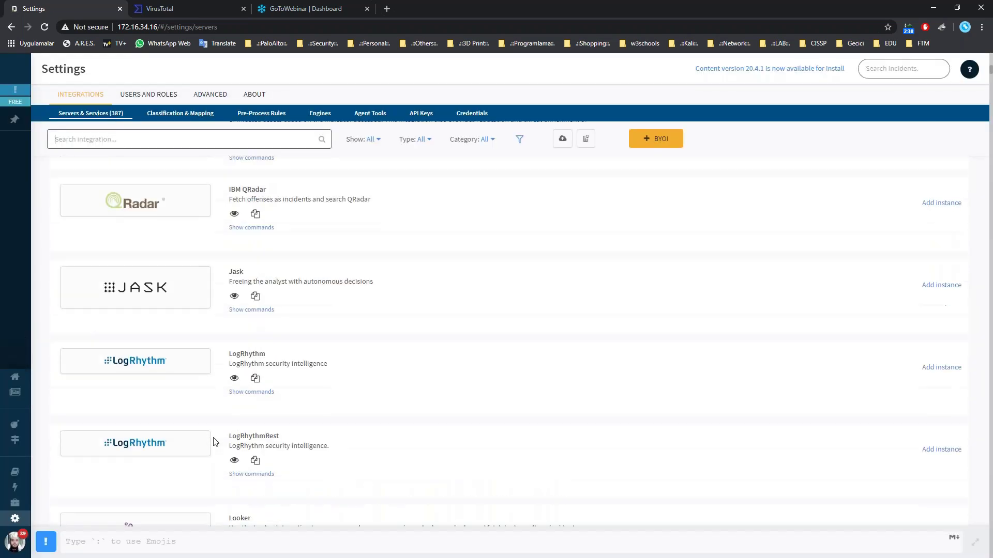
pyautogui.scroll(15, 321, 416)
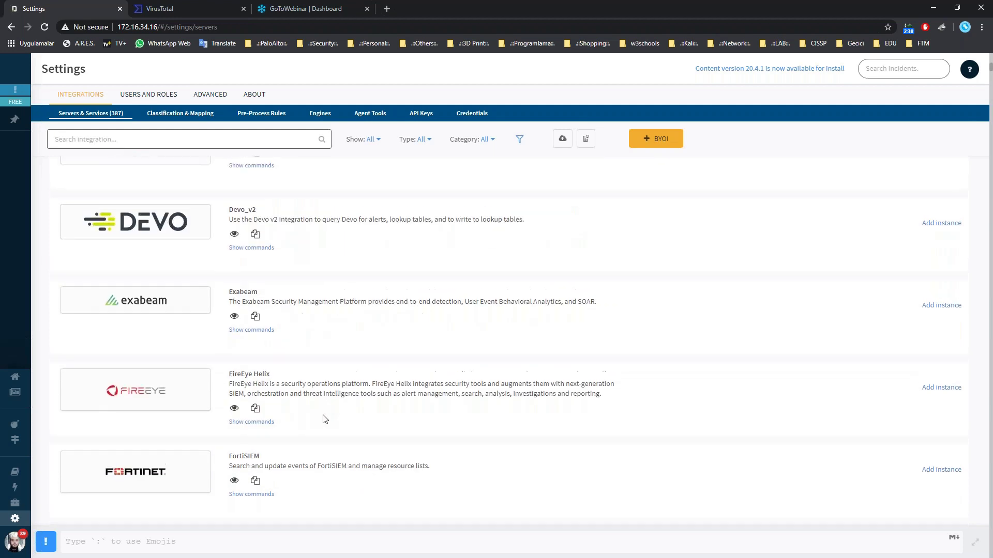
pyautogui.scroll(3, 324, 419)
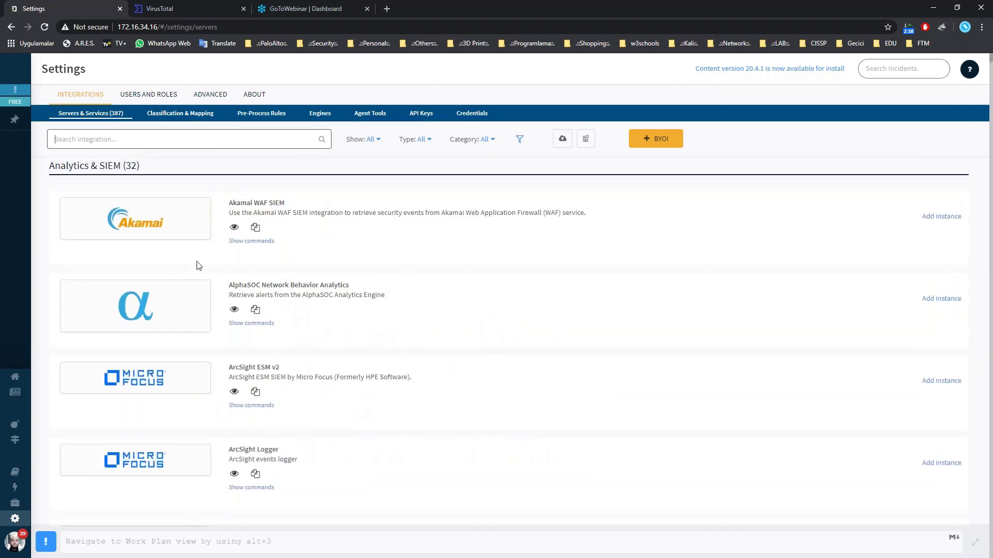
pyautogui.moveTo(17, 425)
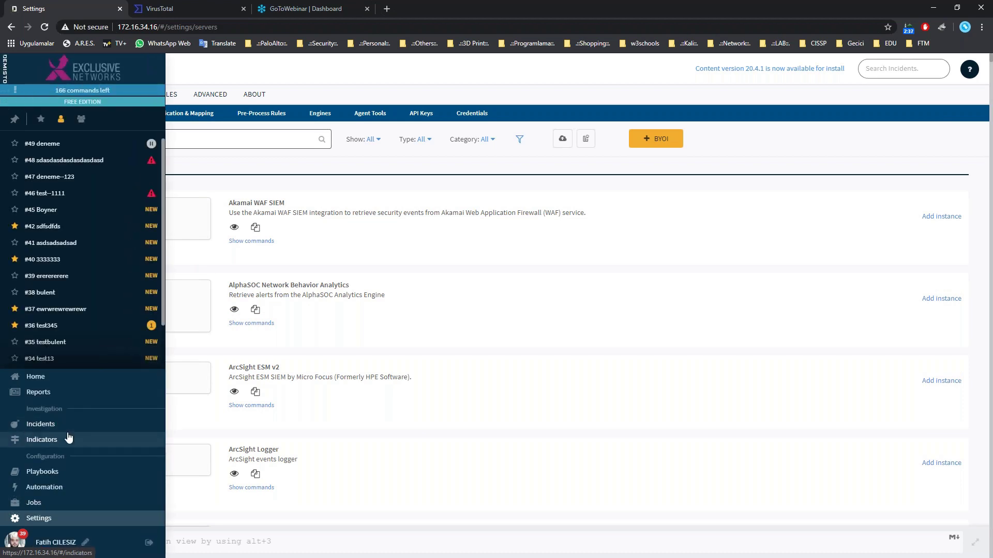
# Open the Playbooks catalogue filtered to System-authored playbooks and scroll through the list.
pyautogui.click(70, 477)
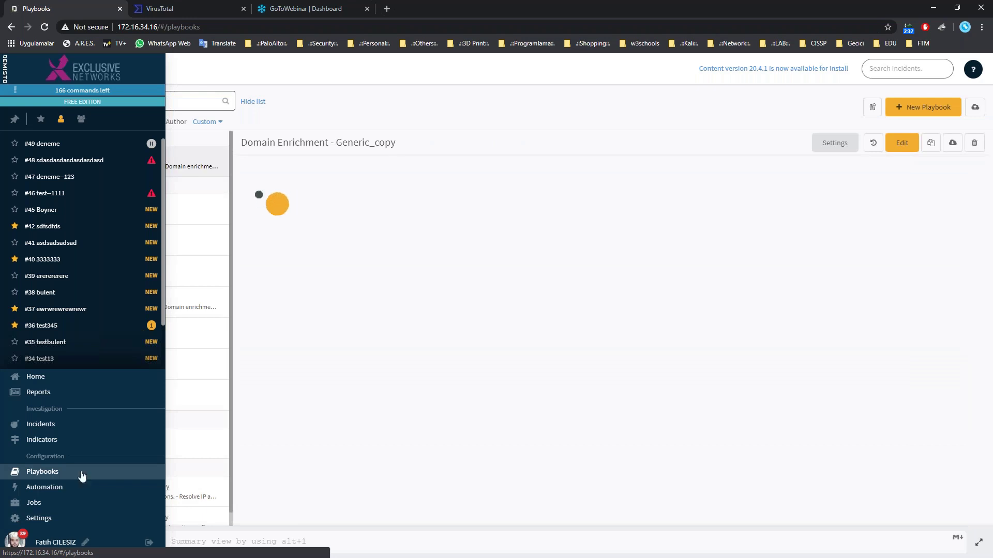
pyautogui.click(205, 122)
pyautogui.click(213, 178)
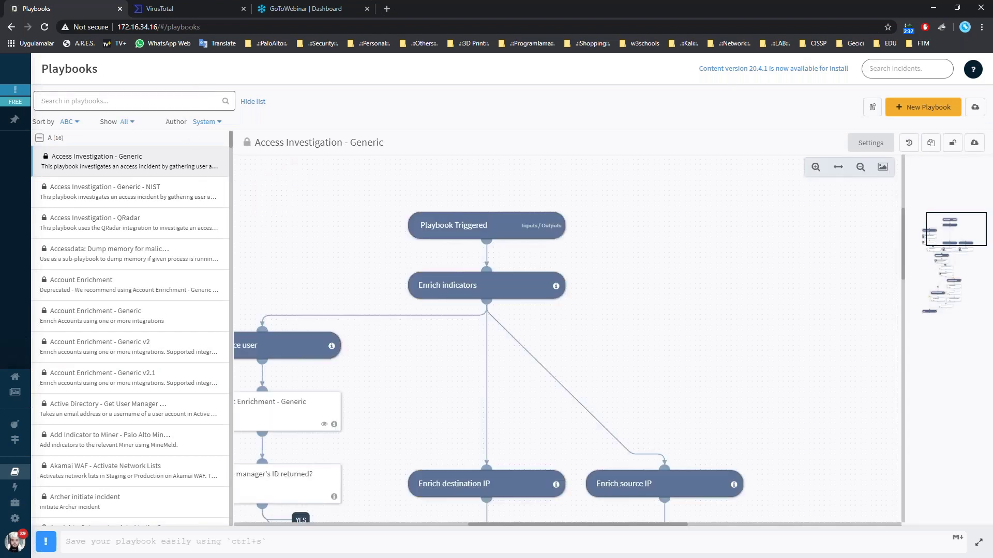
pyautogui.moveTo(231, 138); pyautogui.dragTo(239, 259)
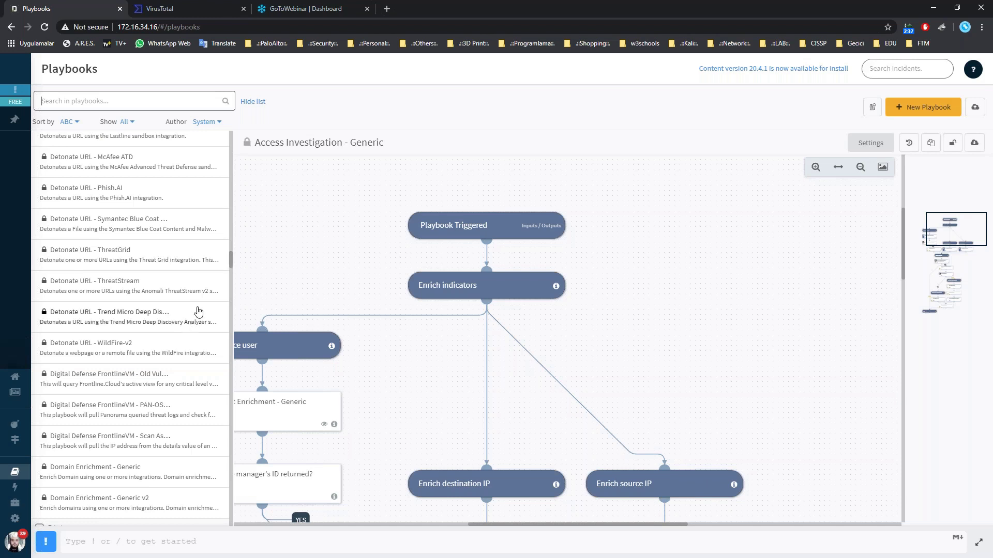
pyautogui.moveTo(231, 267); pyautogui.dragTo(231, 143)
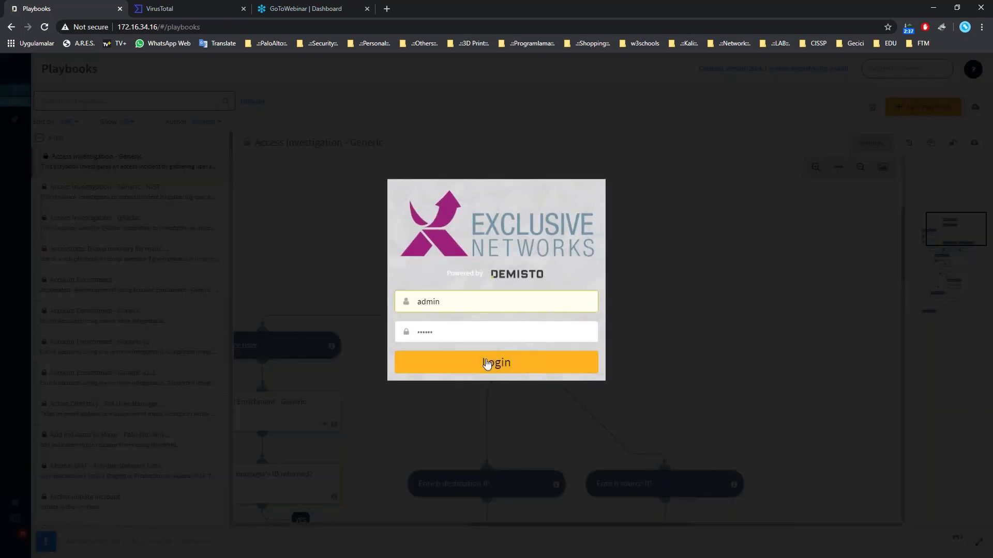
# Sign back in to the expired session and search playbooks for 'vi'.
pyautogui.click(486, 364)
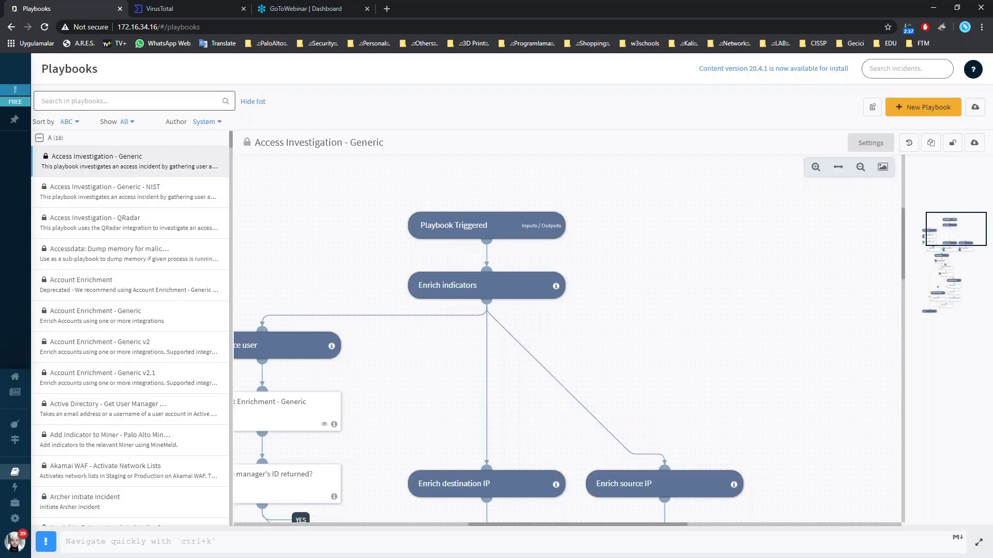
pyautogui.click(46, 101)
pyautogui.write('vir')
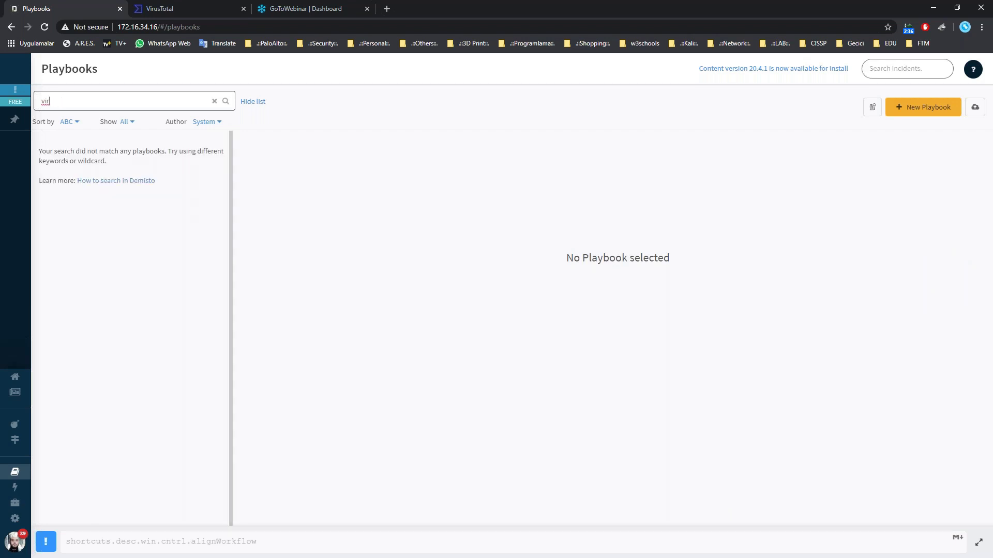
# Set Author to All, search playbooks for 'virus', and open Malware Playbook - Manual.
pyautogui.click(218, 123)
pyautogui.click(217, 142)
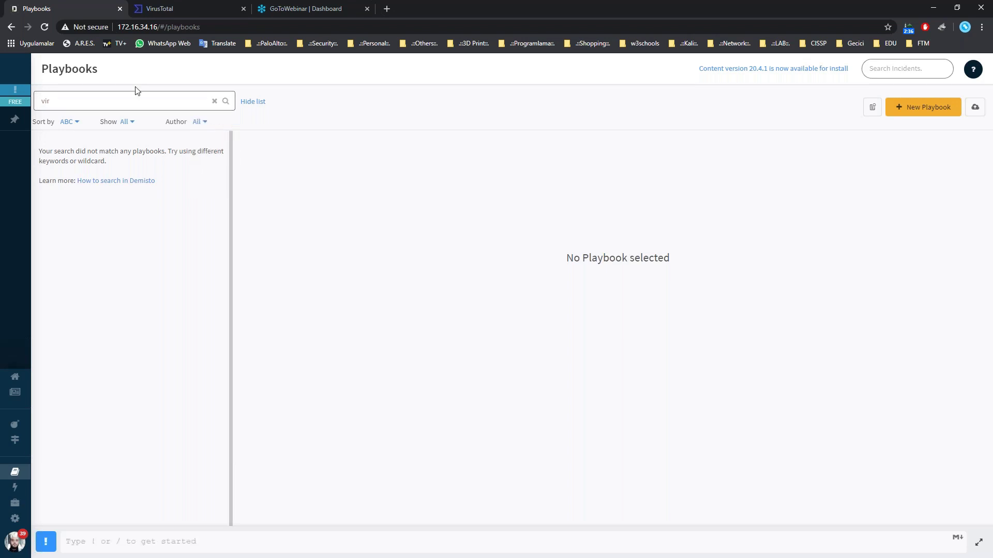
pyautogui.press('BackSpace')
pyautogui.press('BackSpace')
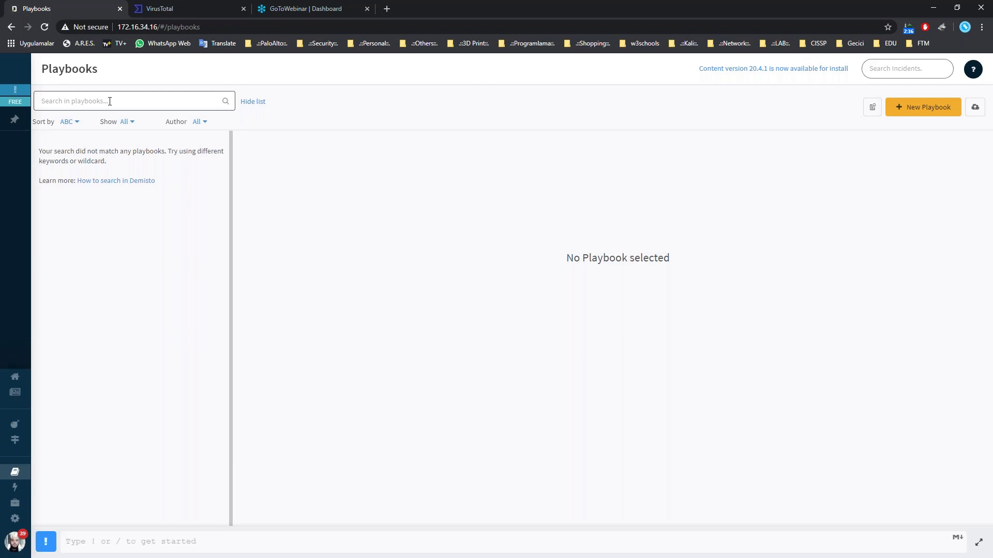
pyautogui.write('virus')
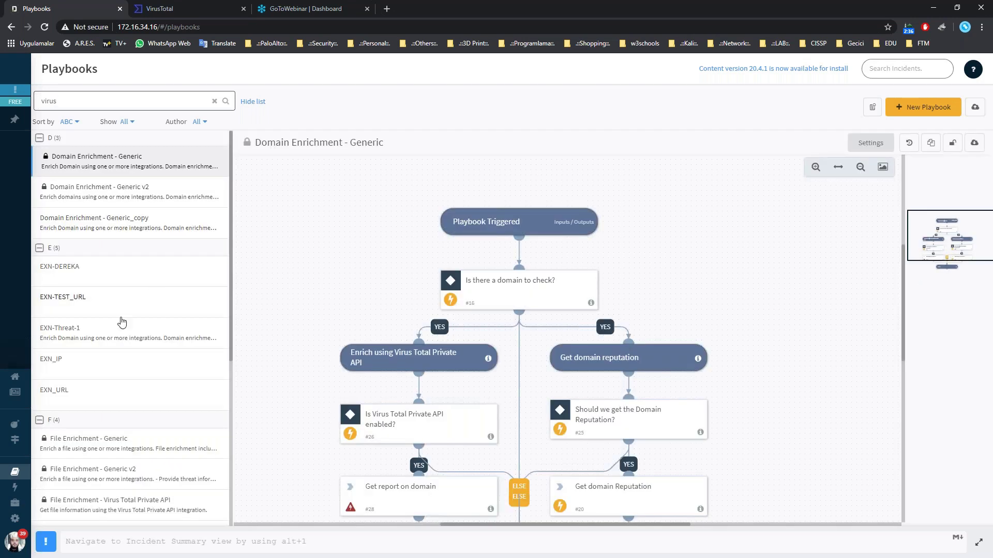
pyautogui.scroll(-5, 122, 322)
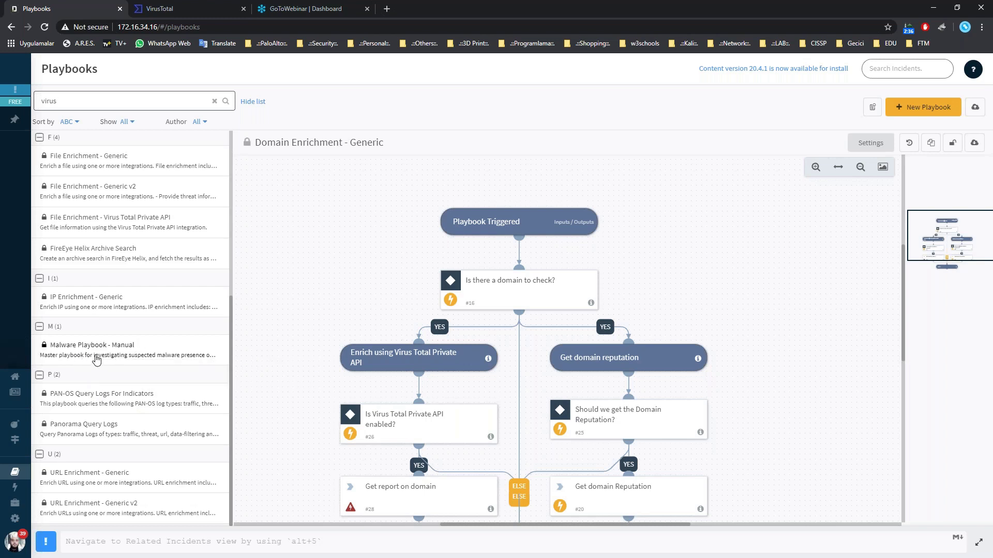
pyautogui.click(71, 358)
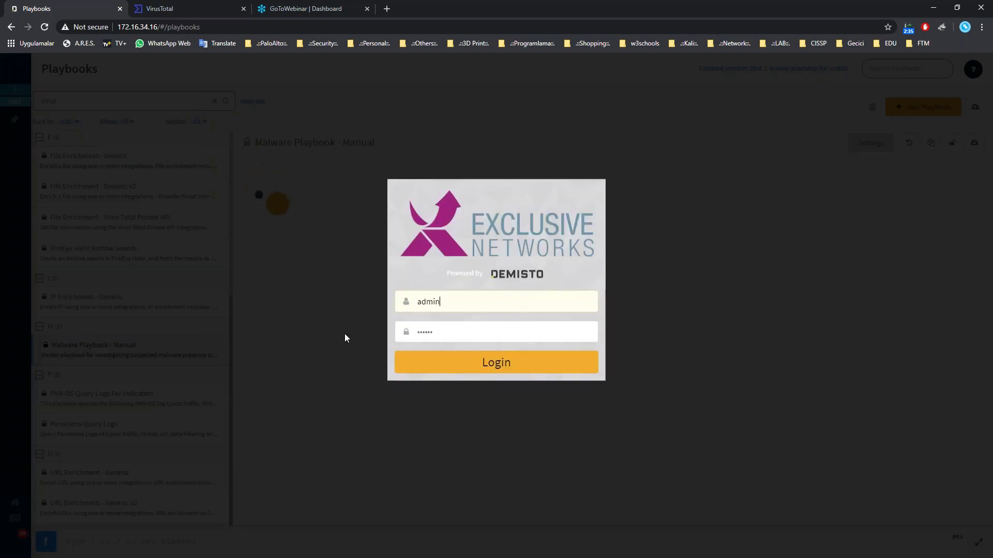
# Log back in through the session dialog so the Playbooks page reloads.
pyautogui.click(508, 363)
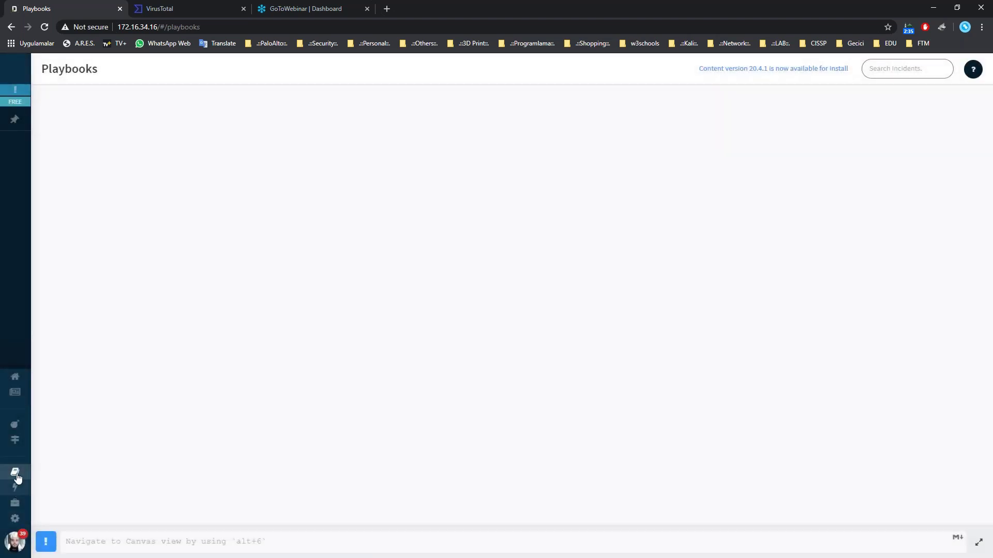
pyautogui.moveTo(17, 477)
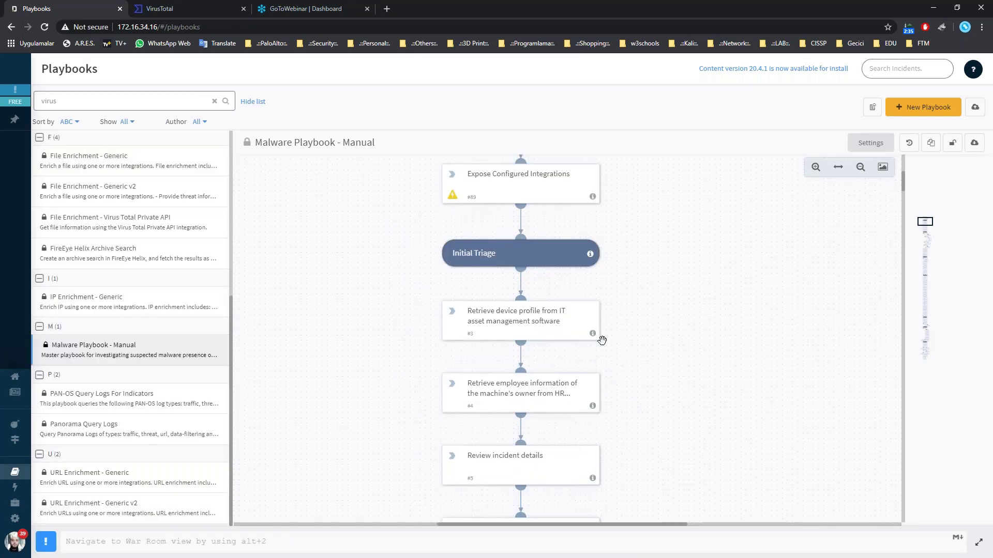
# Scroll through the Malware Playbook - Manual flow from Initial Triage down to the Volatility checks.
pyautogui.scroll(3, 465, 217)
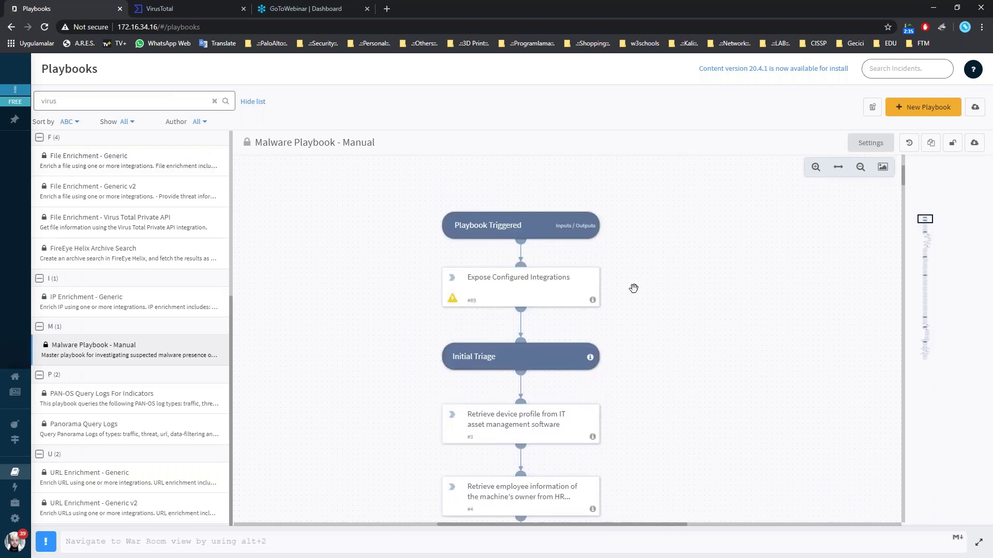
pyautogui.scroll(-2, 563, 325)
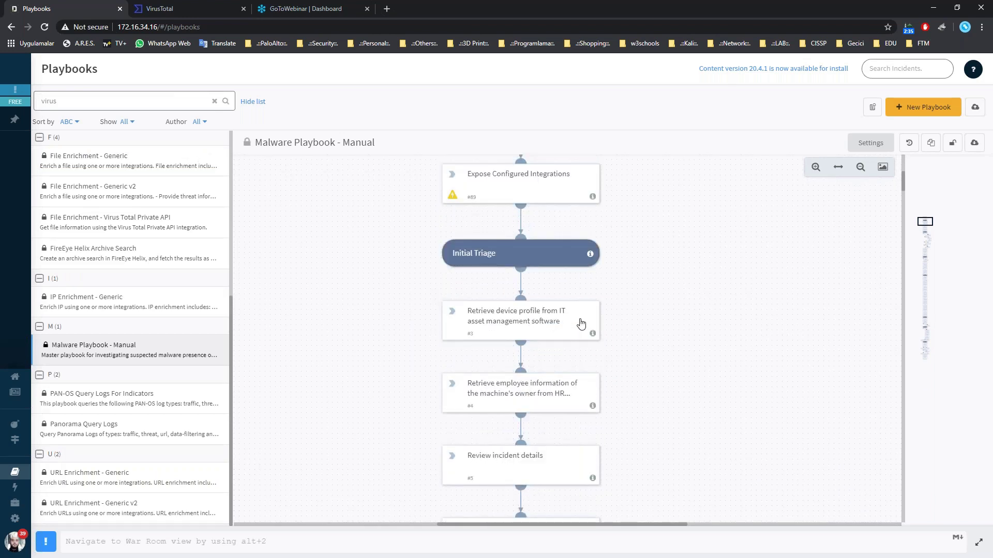
pyautogui.scroll(-2, 609, 327)
pyautogui.scroll(-12, 610, 327)
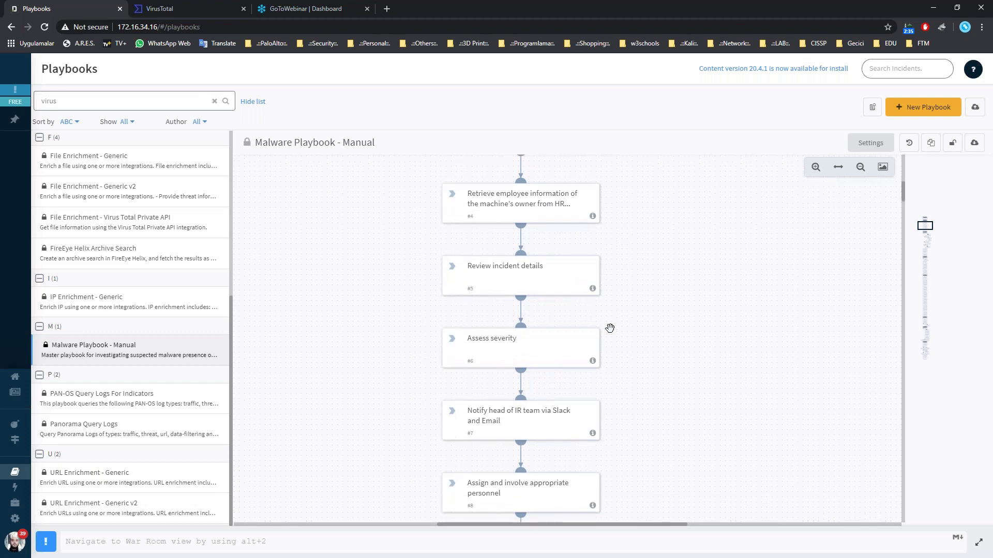
pyautogui.scroll(-15, 609, 330)
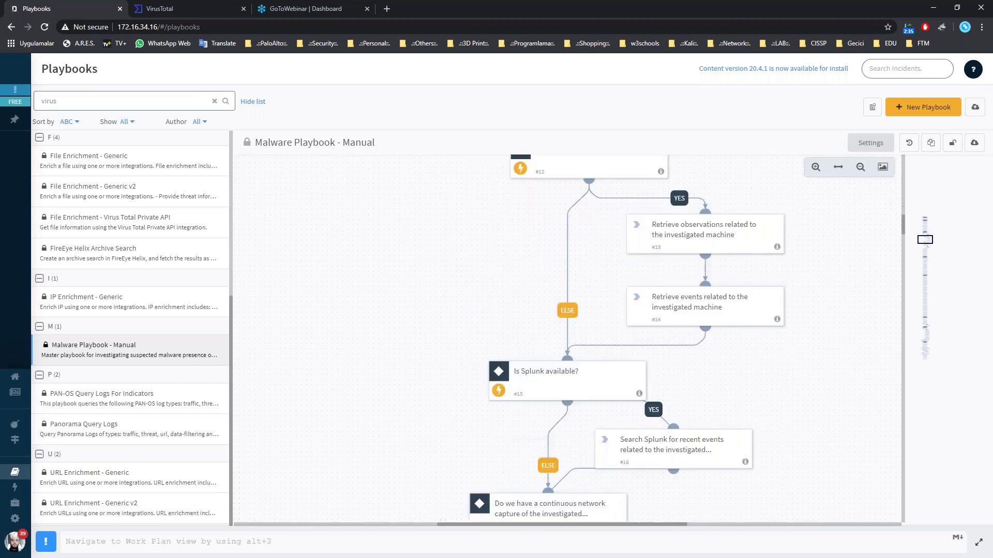
pyautogui.scroll(-15, 610, 330)
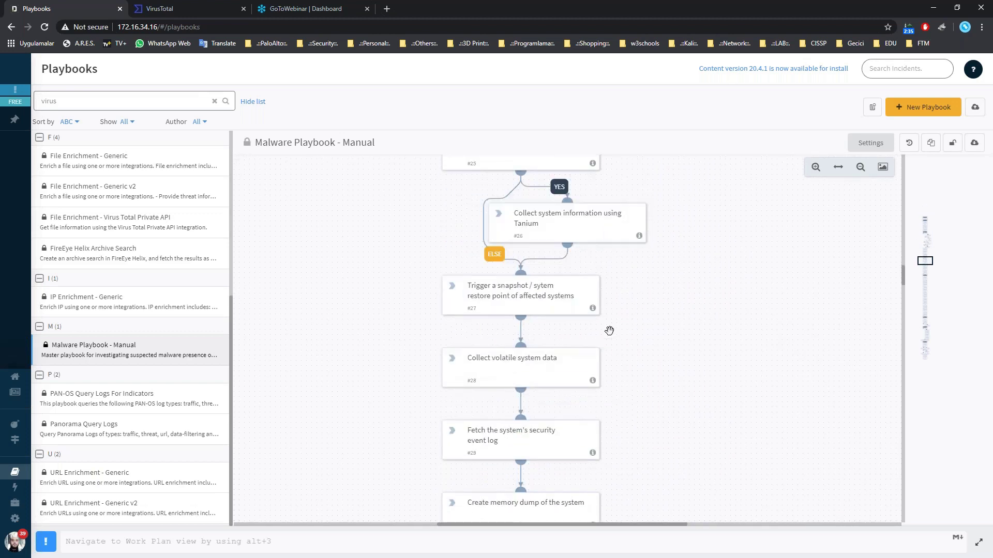
pyautogui.scroll(-18, 636, 330)
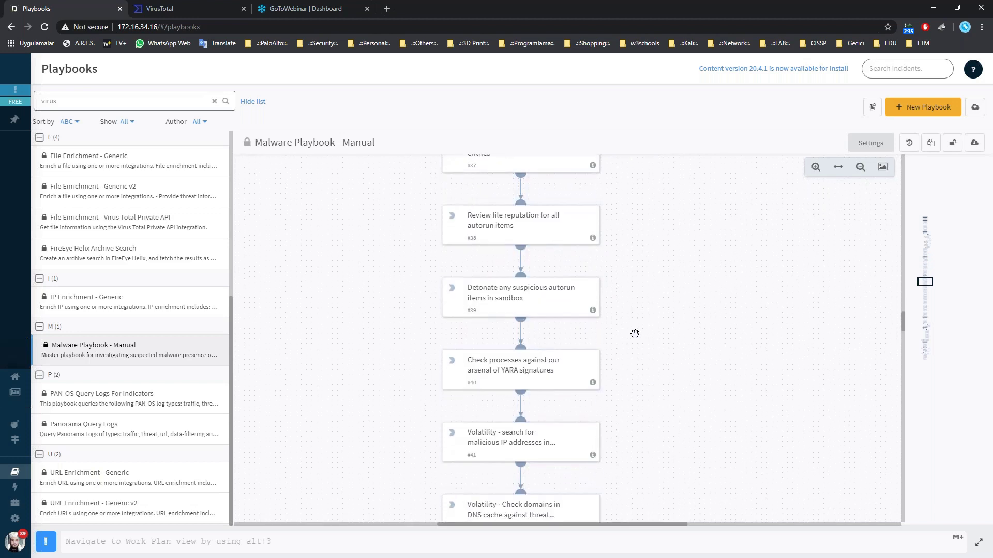
pyautogui.moveTo(902, 348); pyautogui.dragTo(895, 174)
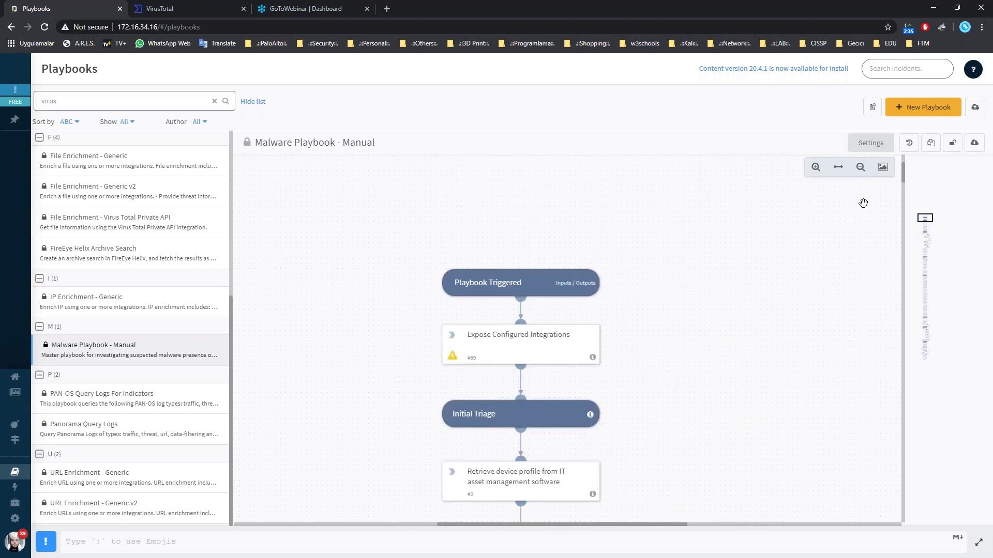
pyautogui.scroll(-1, 692, 303)
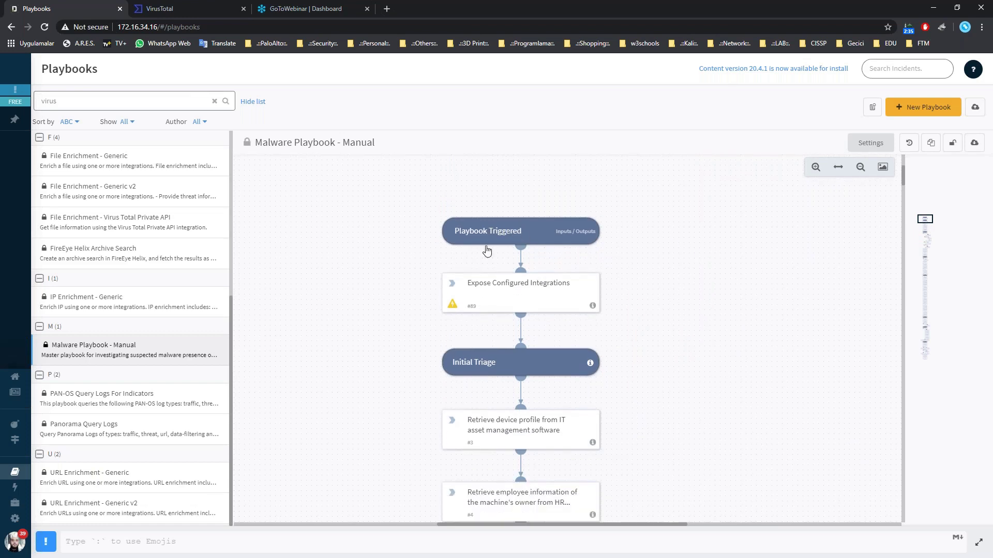
pyautogui.scroll(-1, 567, 372)
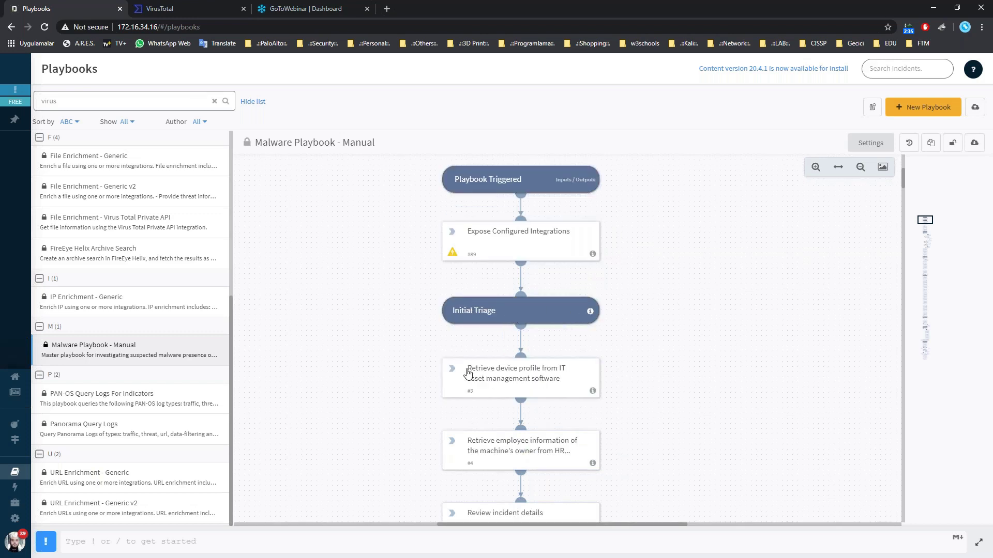
pyautogui.scroll(-1, 497, 326)
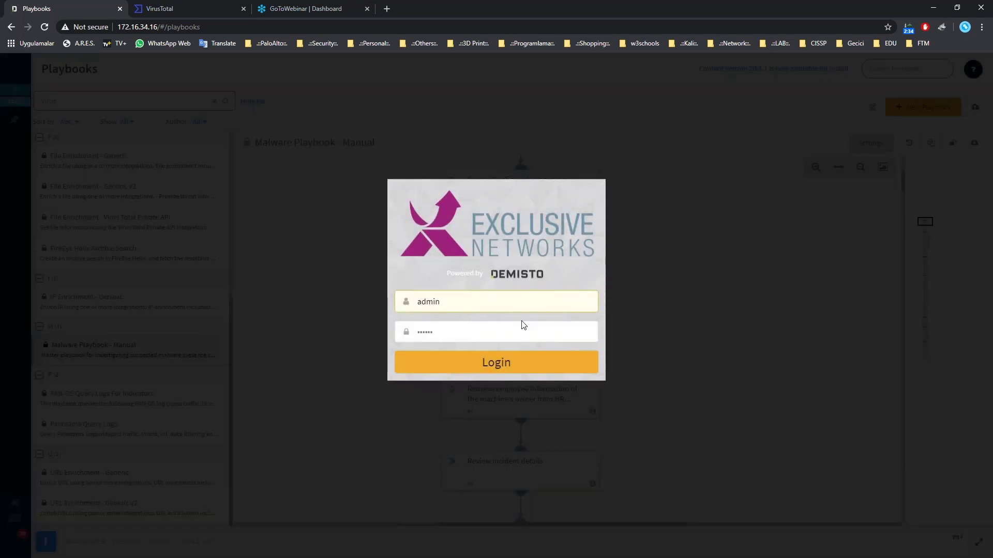
# Sign back in and review Malware Playbook - Manual tasks from device profile retrieval to notifying the IR head.
pyautogui.click(519, 367)
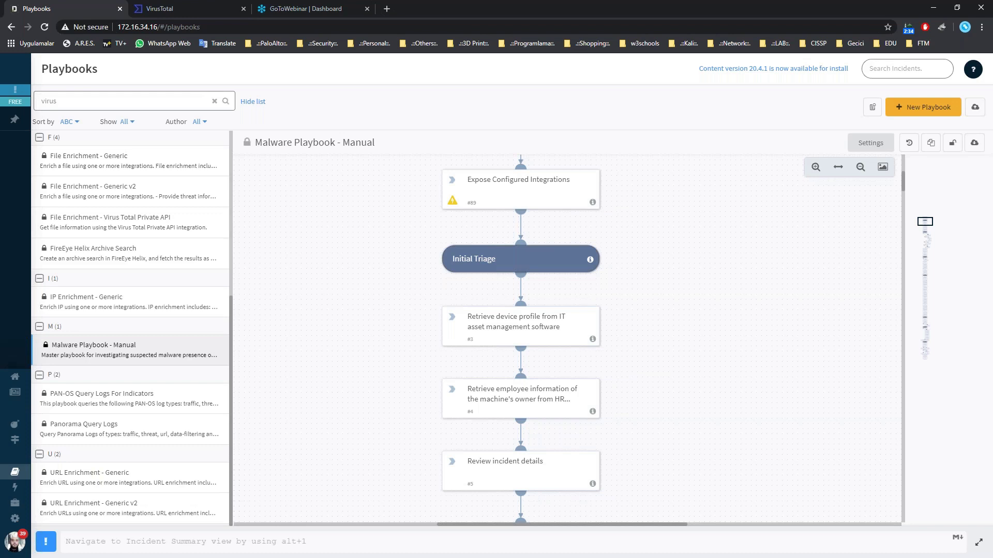
pyautogui.scroll(-2, 603, 286)
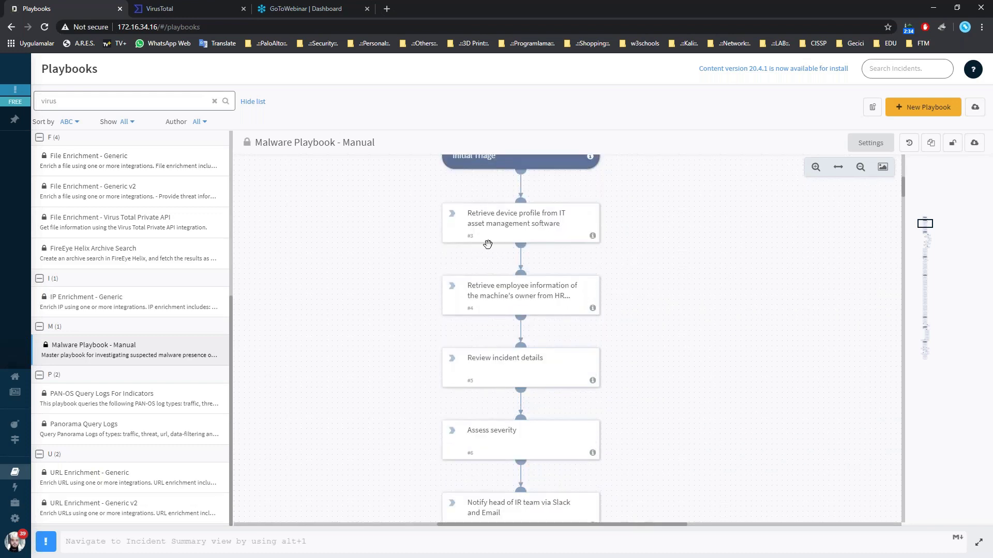
pyautogui.scroll(1, 600, 251)
pyautogui.scroll(1, 600, 251)
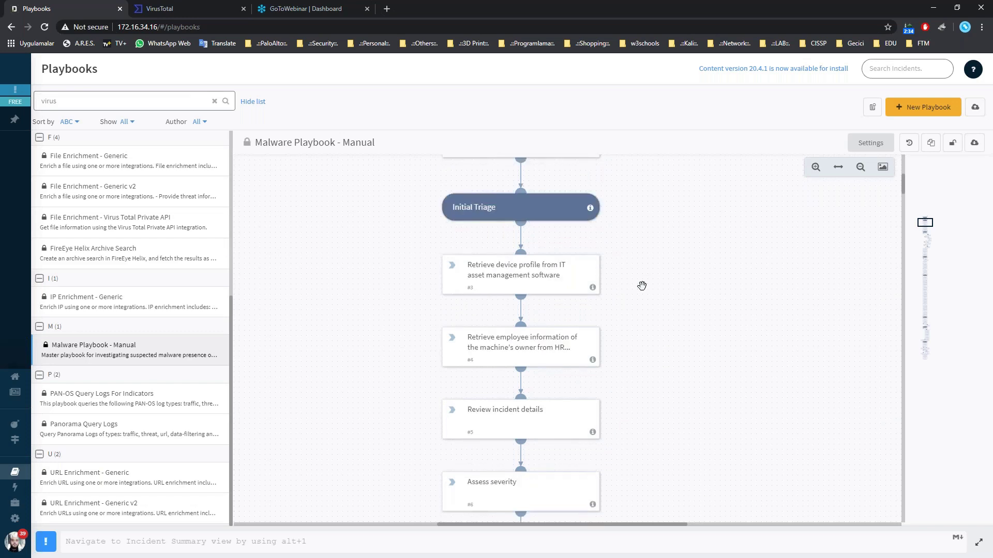
pyautogui.scroll(-1, 637, 356)
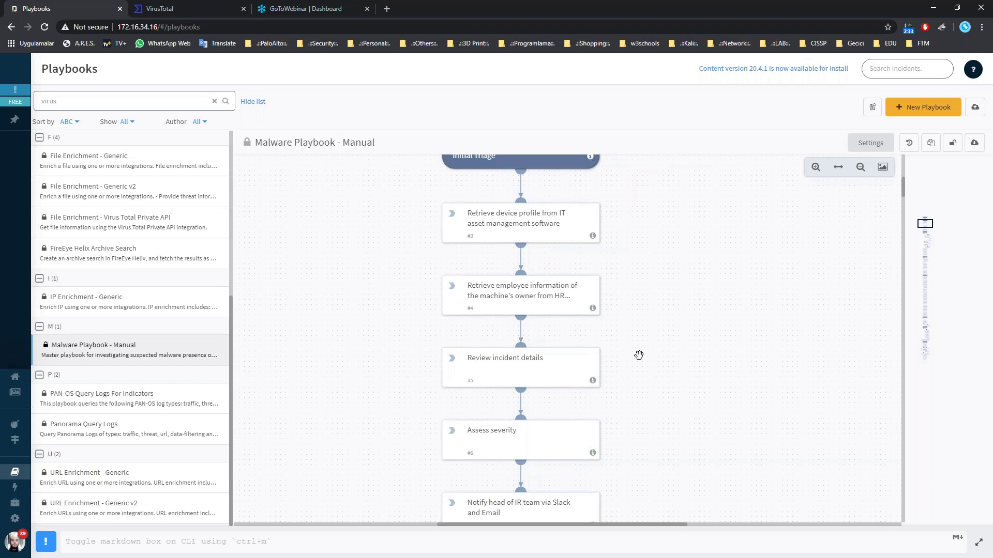
pyautogui.scroll(5, 214, 268)
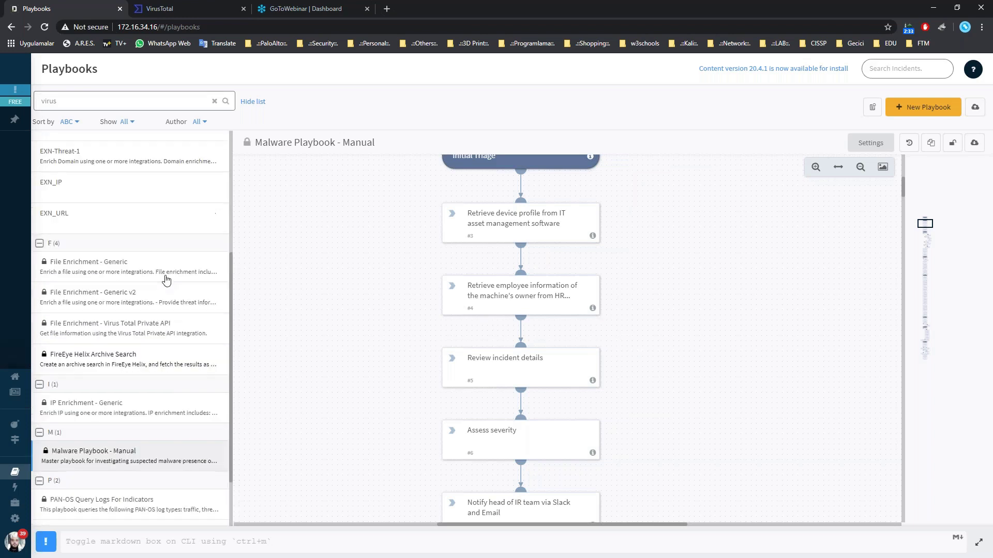
# Filter playbooks to Custom authors and open EXN-TEST_URL, signing back in when prompted.
pyautogui.click(200, 123)
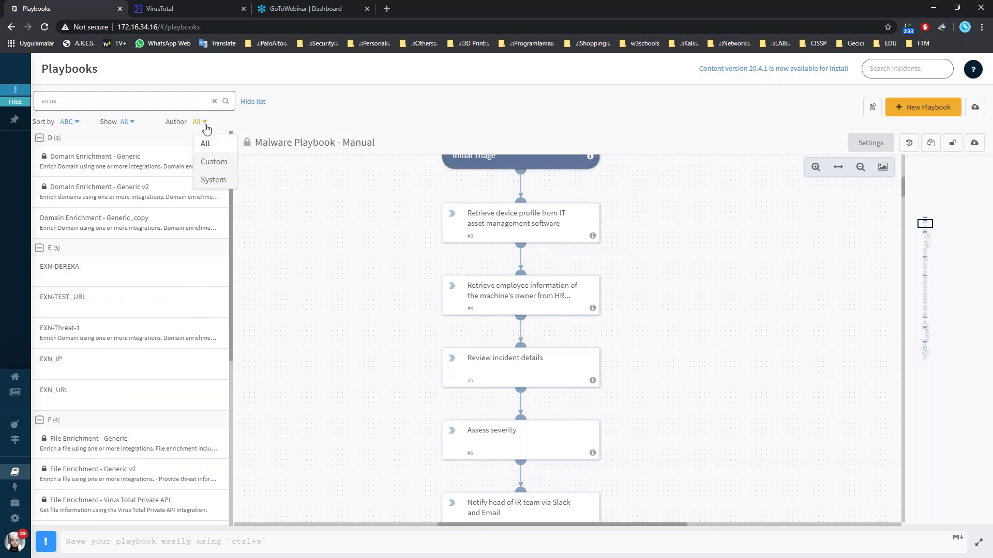
pyautogui.click(214, 162)
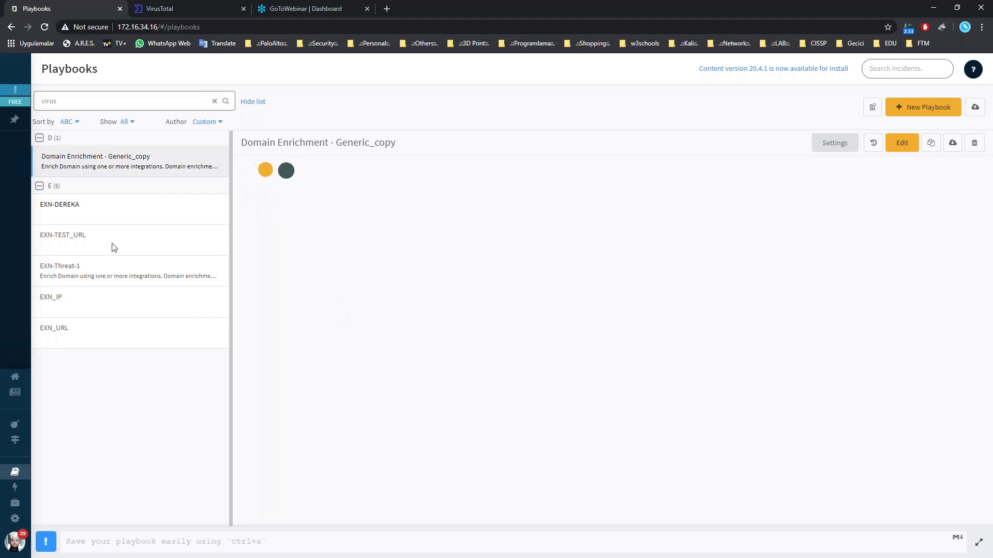
pyautogui.click(57, 237)
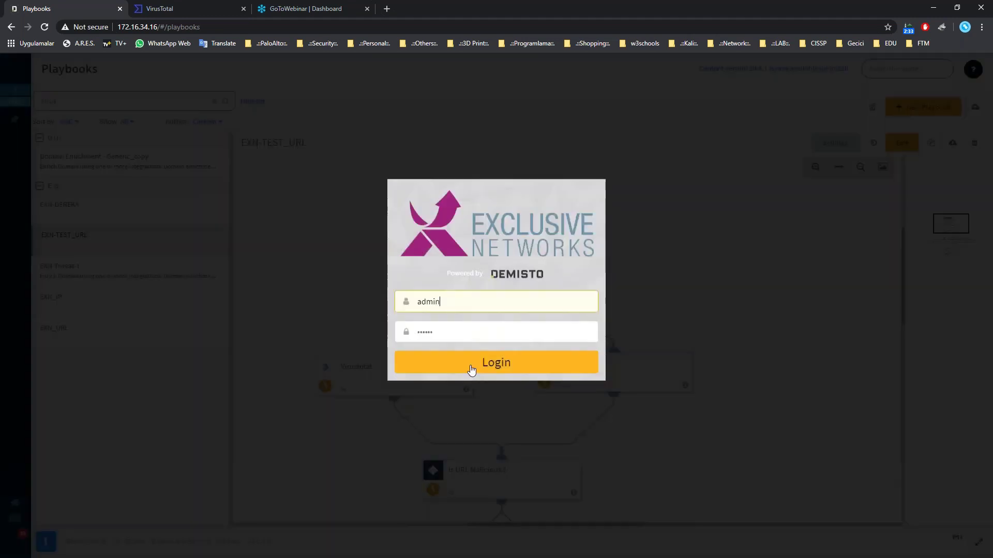
pyautogui.click(471, 370)
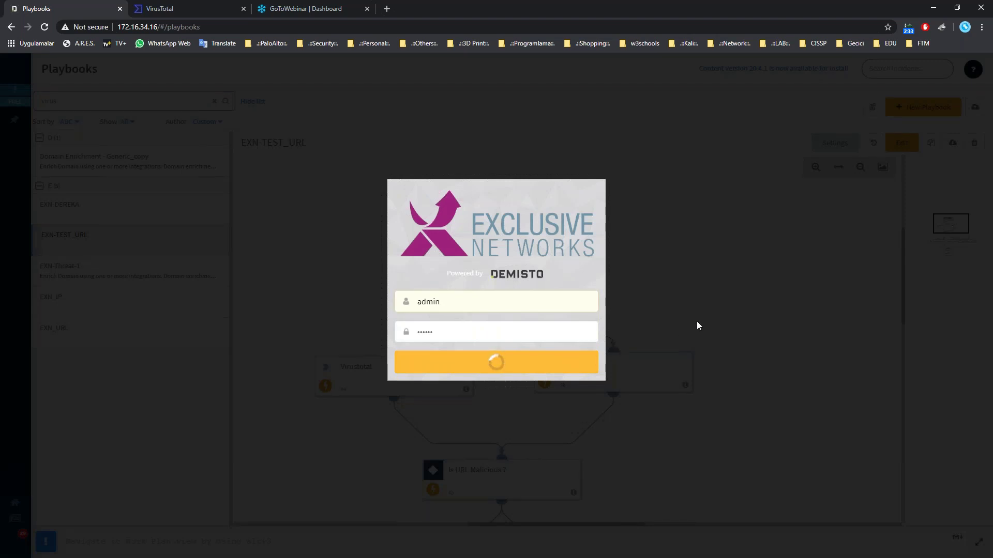
pyautogui.scroll(-1, 648, 299)
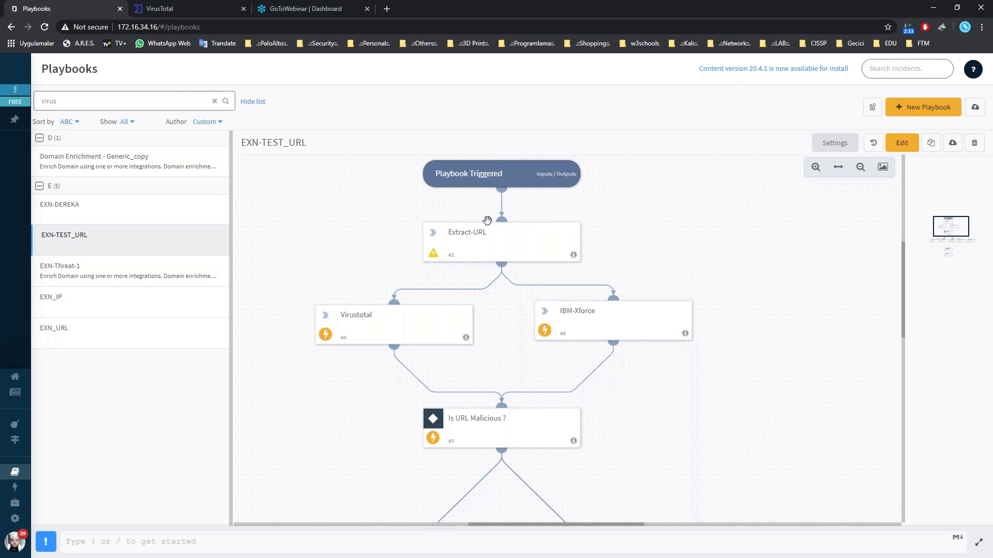
pyautogui.moveTo(496, 228); pyautogui.dragTo(492, 248)
pyautogui.scroll(-2, 647, 325)
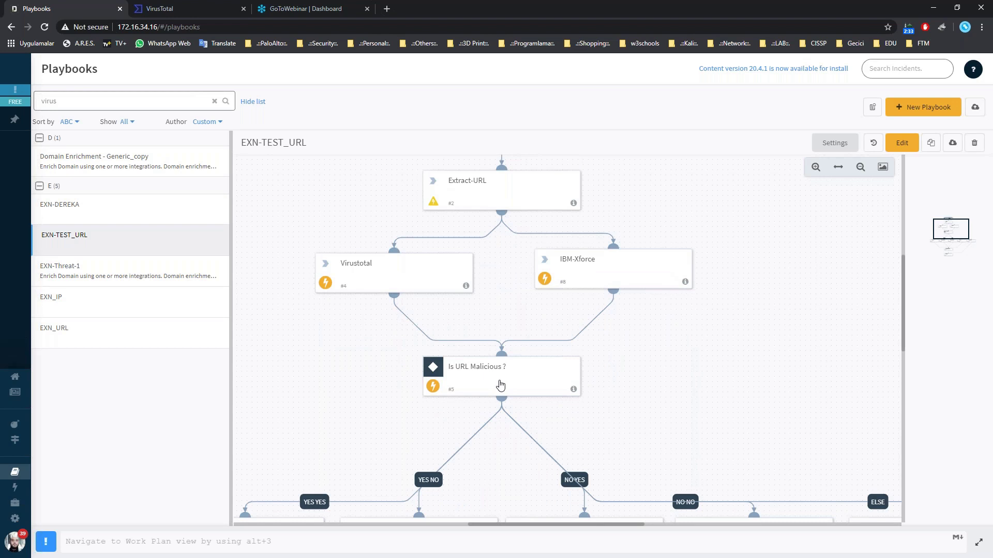
pyautogui.scroll(-2, 394, 273)
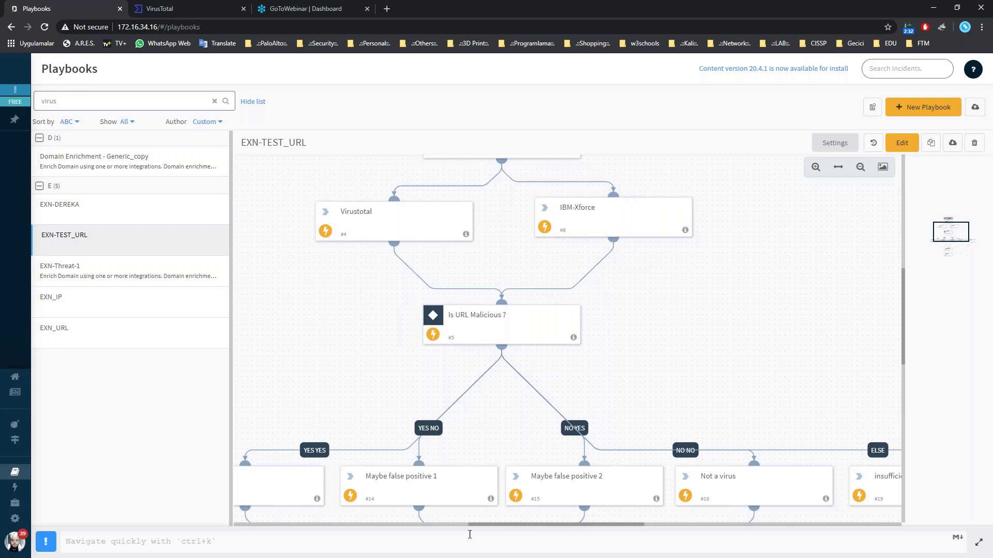
pyautogui.moveTo(497, 525)
pyautogui.mouseDown()
pyautogui.moveTo(486, 523)
pyautogui.moveTo(495, 524)
pyautogui.mouseUp()
pyautogui.scroll(-1, 508, 377)
pyautogui.scroll(-3, 508, 378)
pyautogui.scroll(4, 508, 377)
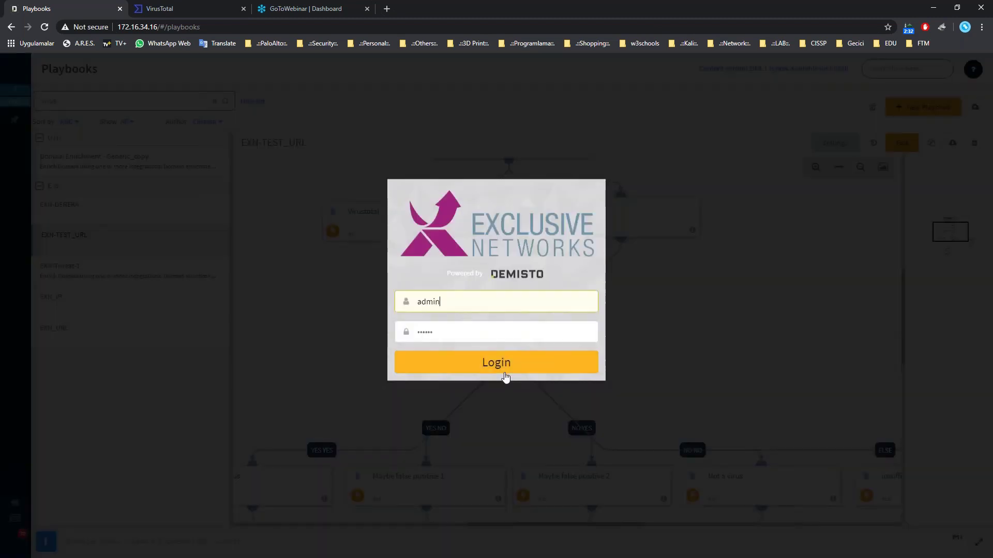
pyautogui.click(505, 373)
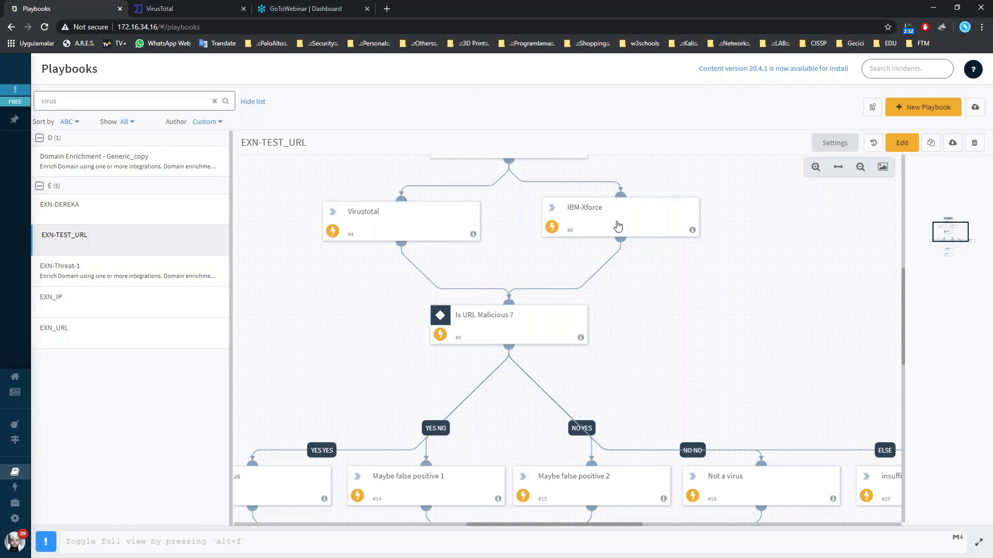
pyautogui.scroll(2, 437, 270)
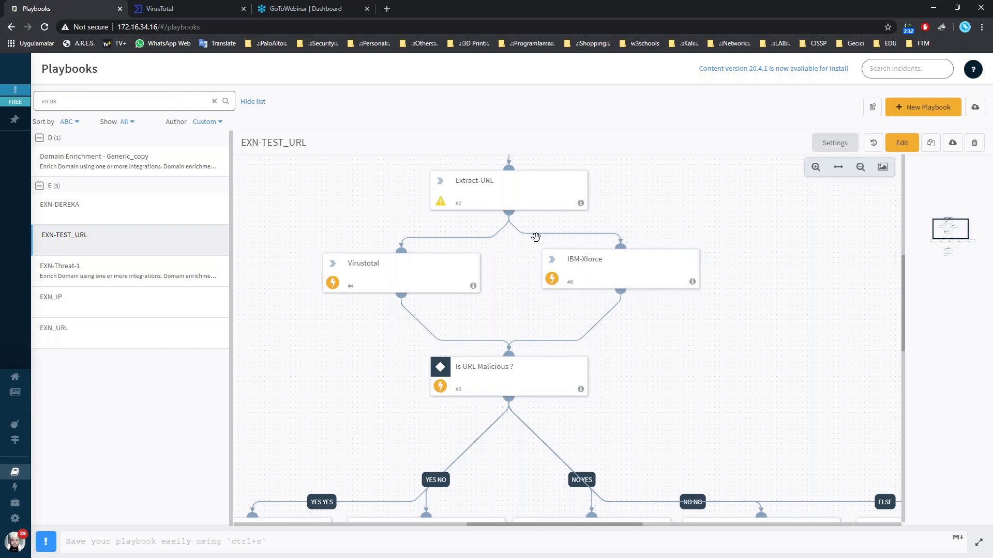
pyautogui.scroll(2, 475, 249)
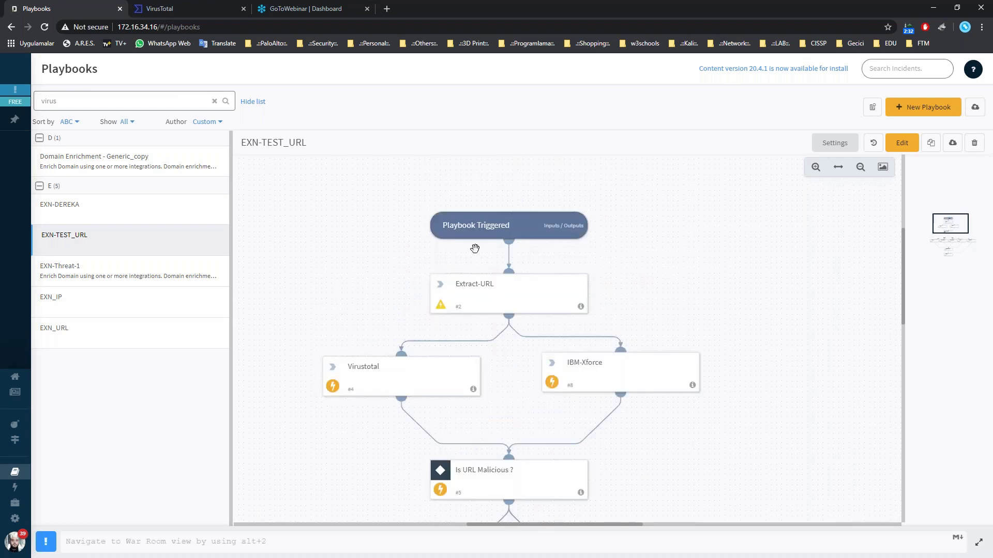
pyautogui.click(520, 233)
pyautogui.click(90, 162)
pyautogui.click(319, 139)
# Review the Extract-URL task's settings and outputs, then the Virustotal task's inputs.
pyautogui.click(482, 302)
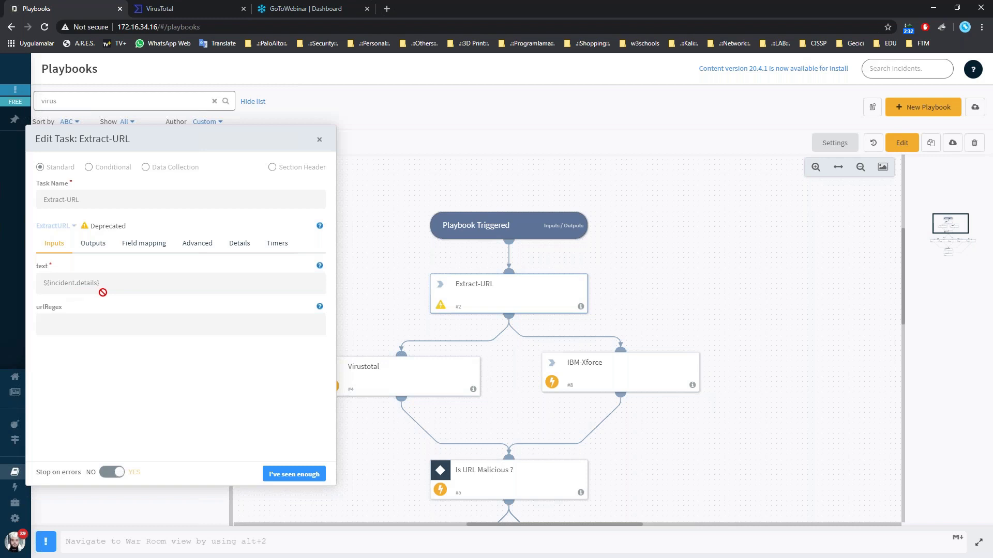
pyautogui.click(90, 247)
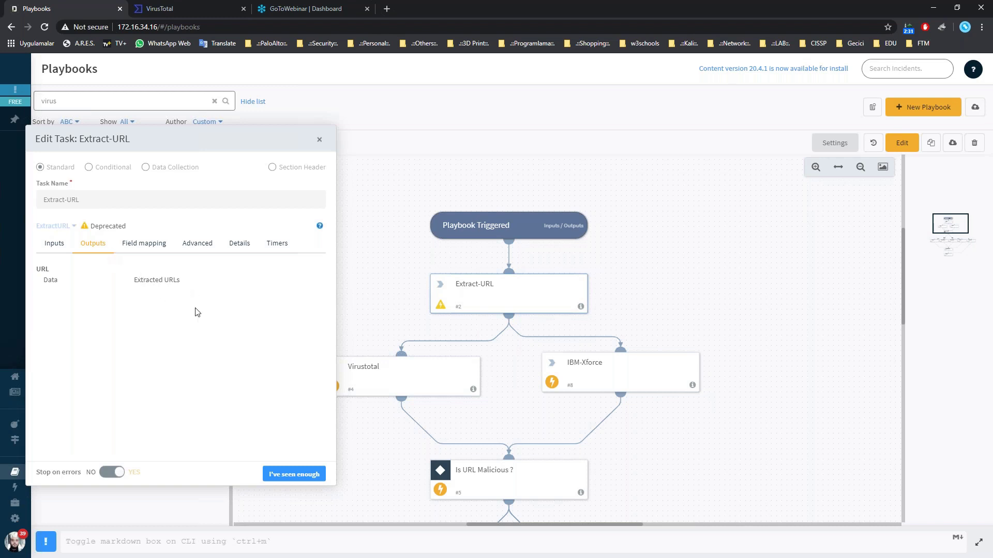
pyautogui.click(319, 141)
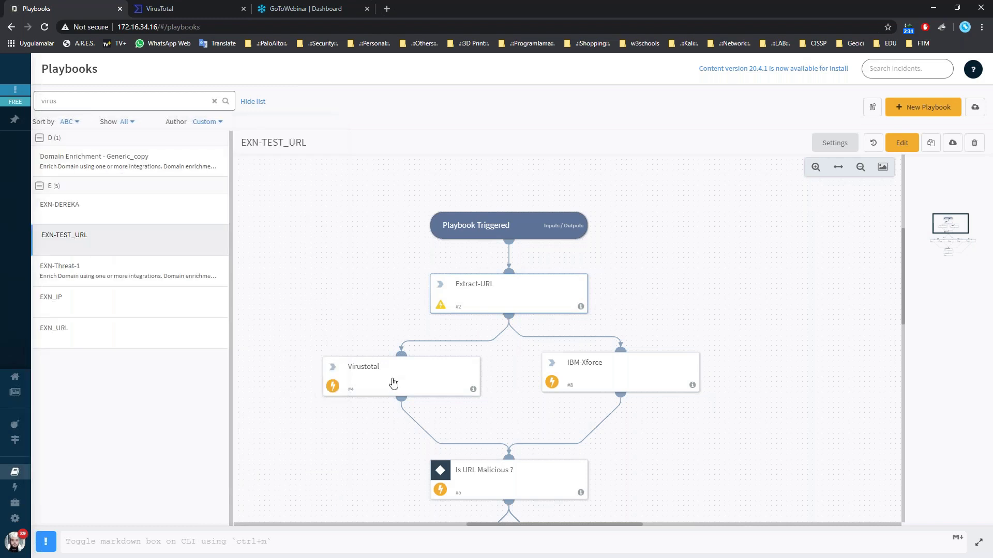
pyautogui.click(393, 382)
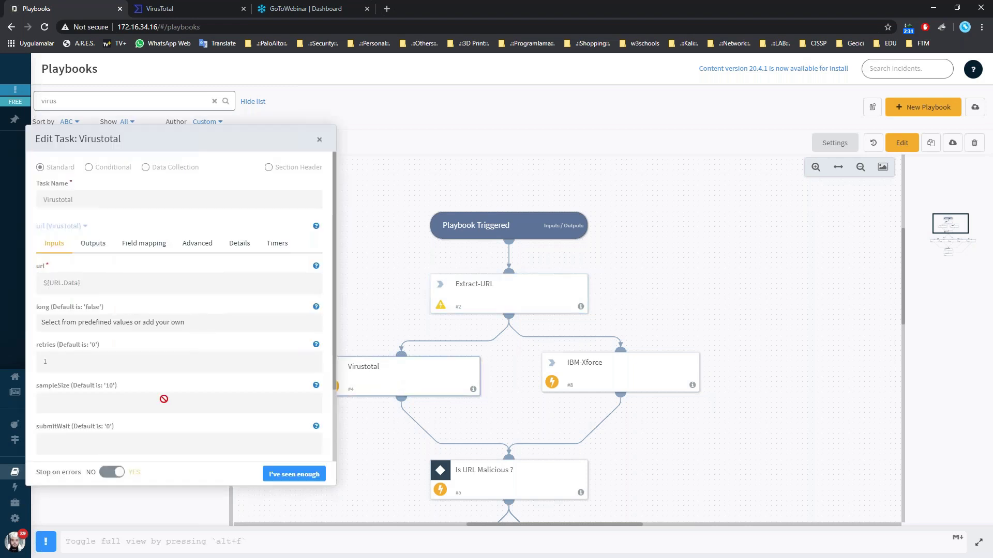
pyautogui.scroll(-2, 162, 401)
pyautogui.scroll(2, 161, 403)
pyautogui.click(320, 142)
# Review the IBM-Xforce inputs and Is URL Malicious ? conditions, then put the playbook into edit mode.
pyautogui.click(604, 384)
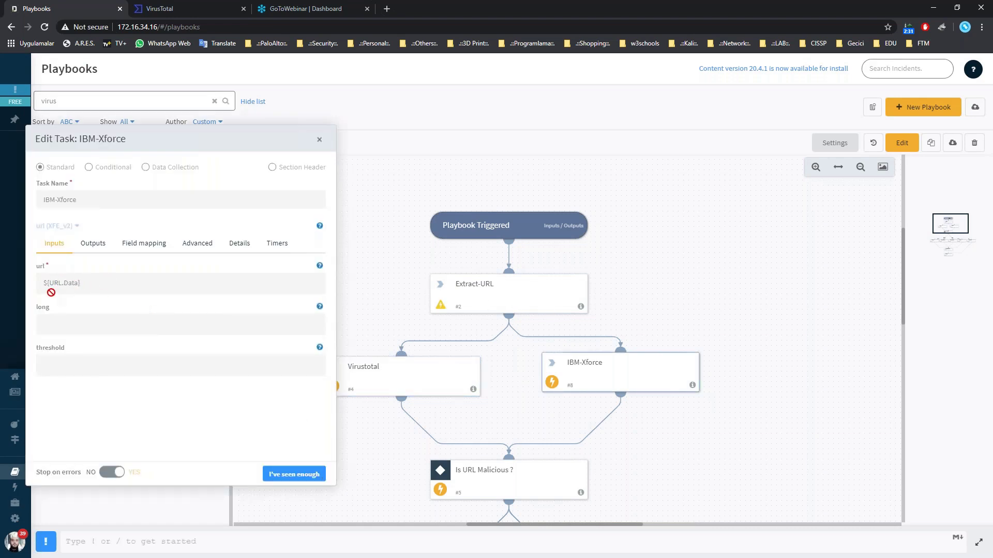
pyautogui.click(319, 140)
pyautogui.scroll(-3, 616, 329)
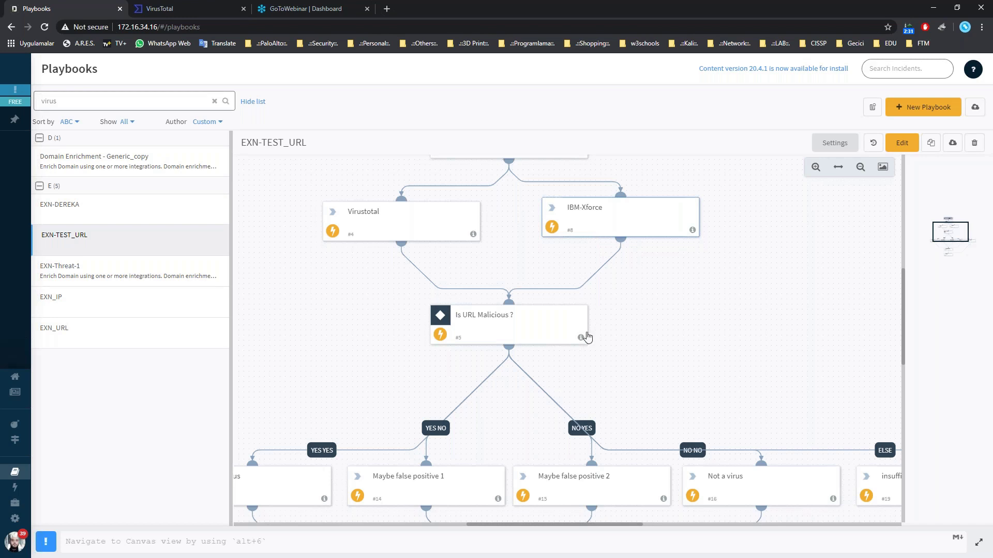
pyautogui.click(529, 338)
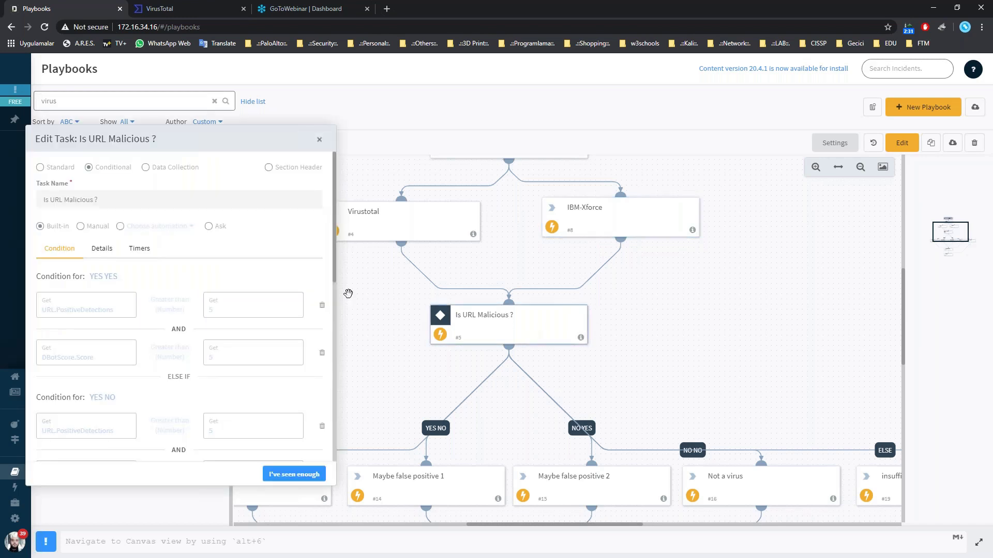
pyautogui.click(320, 140)
pyautogui.click(894, 146)
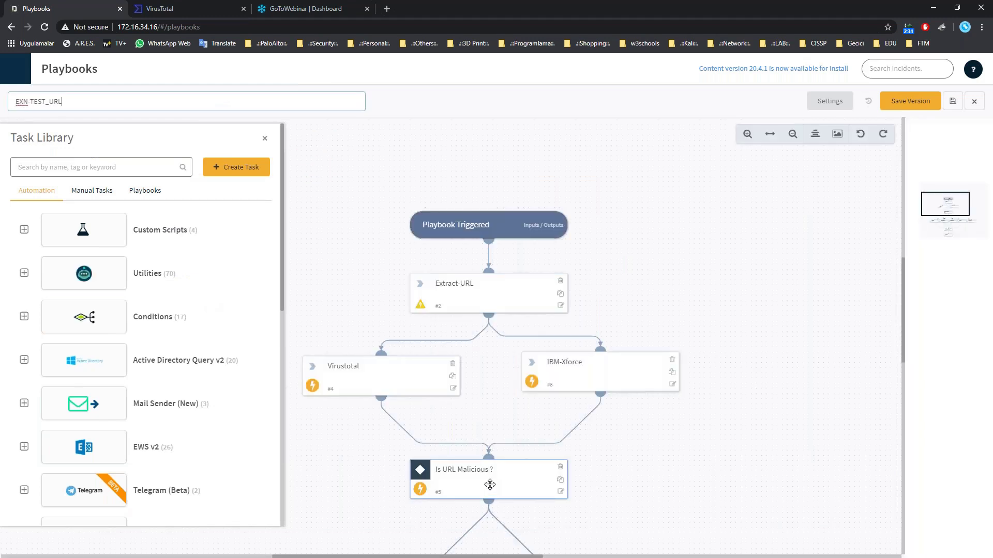
# Open and close the Is URL Malicious ? task editor, then hide the Task Library panel.
pyautogui.click(490, 484)
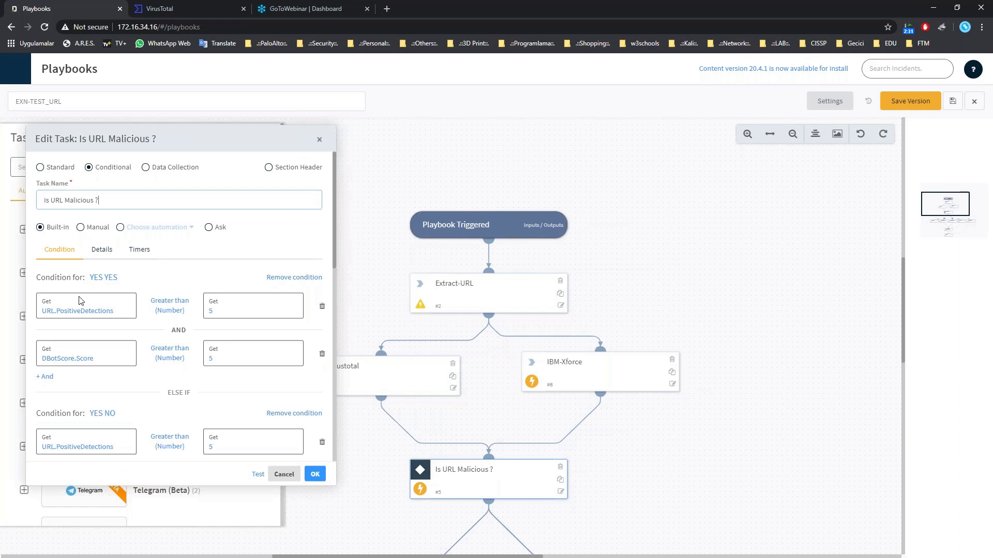
pyautogui.scroll(-4, 496, 417)
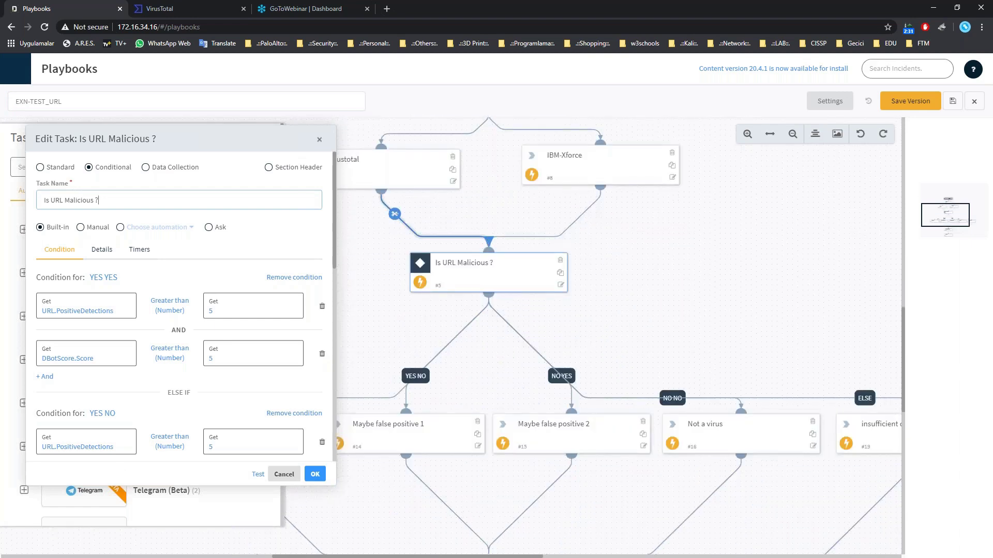
pyautogui.click(319, 139)
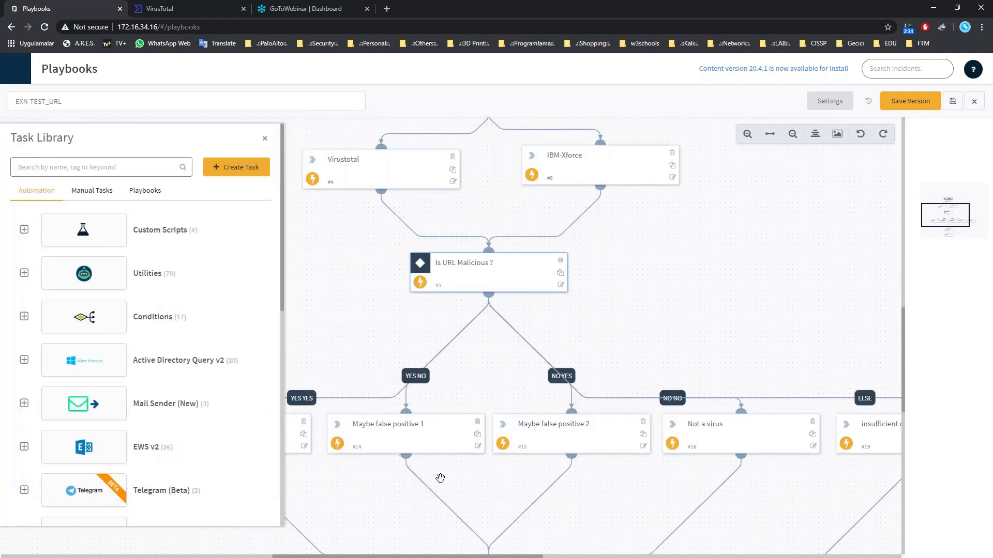
pyautogui.click(264, 140)
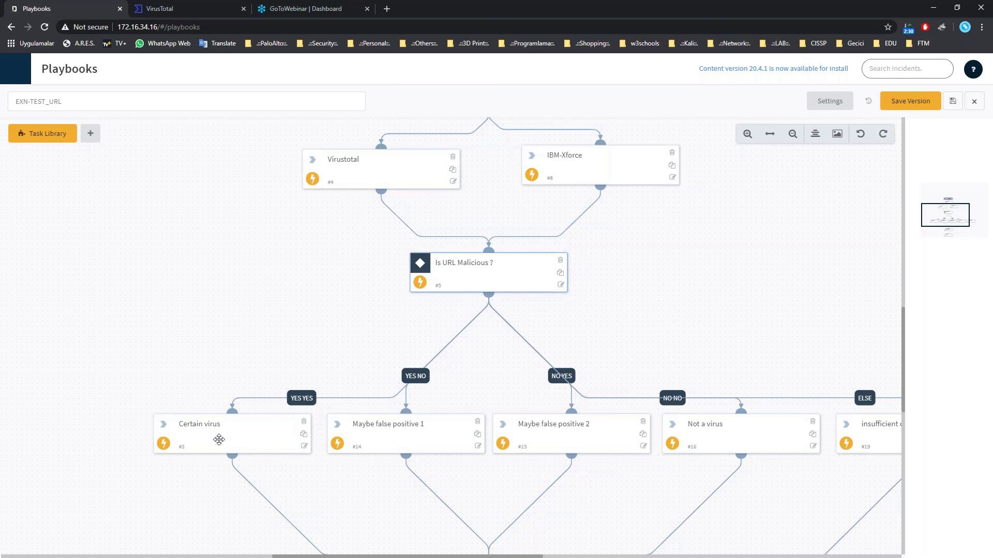
# Scroll down to Telegram-send-message and Case Closed and sign back in to the session.
pyautogui.scroll(-2, 250, 414)
pyautogui.scroll(-2, 249, 414)
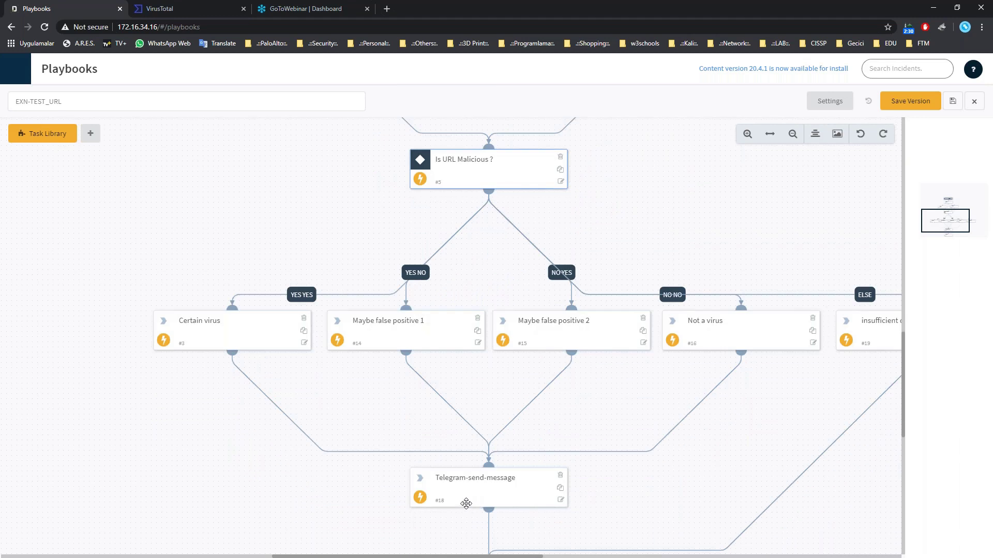
pyautogui.scroll(-4, 483, 486)
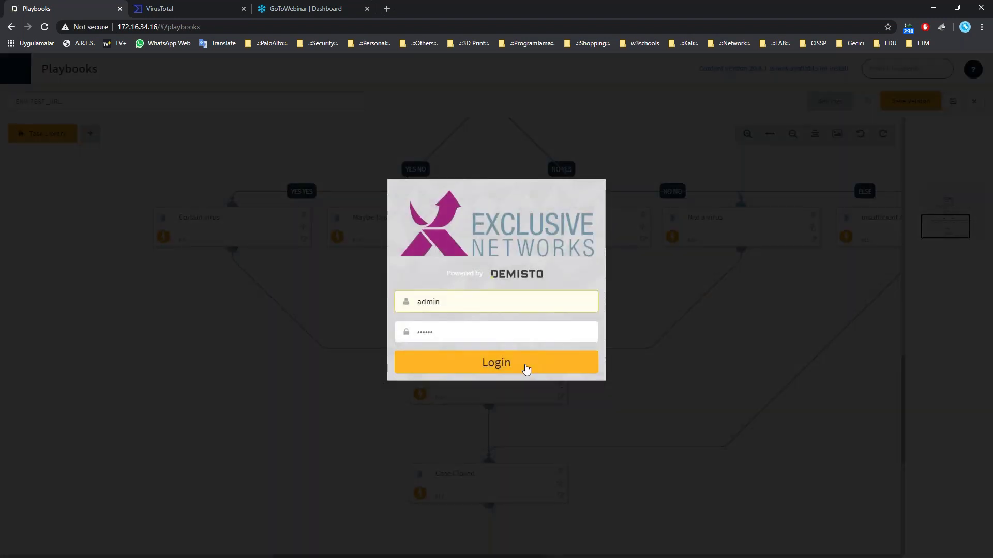
pyautogui.click(527, 368)
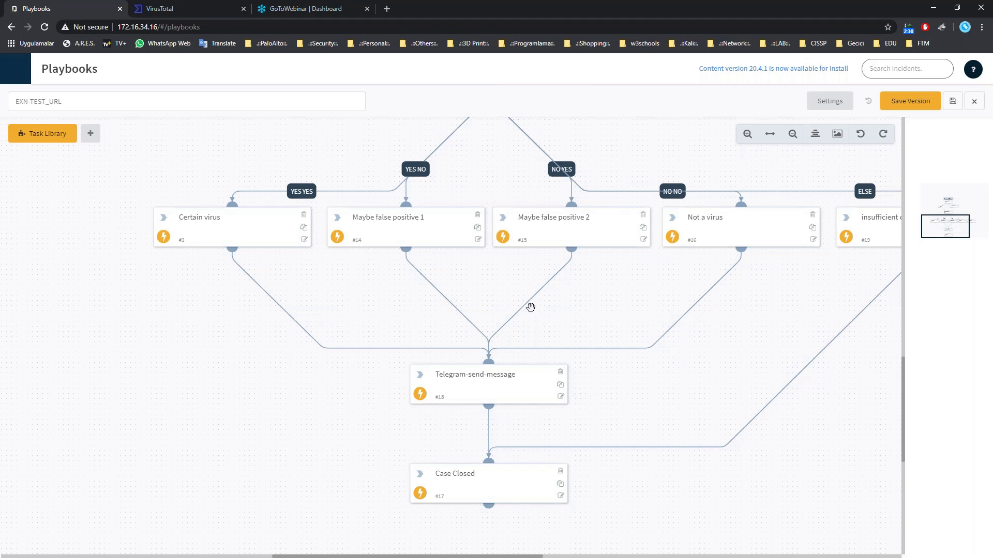
# Pan back to the insufficient data branch and open the Is URL Malicious ? task in Edit Task.
pyautogui.scroll(2, 455, 210)
pyautogui.scroll(1, 434, 281)
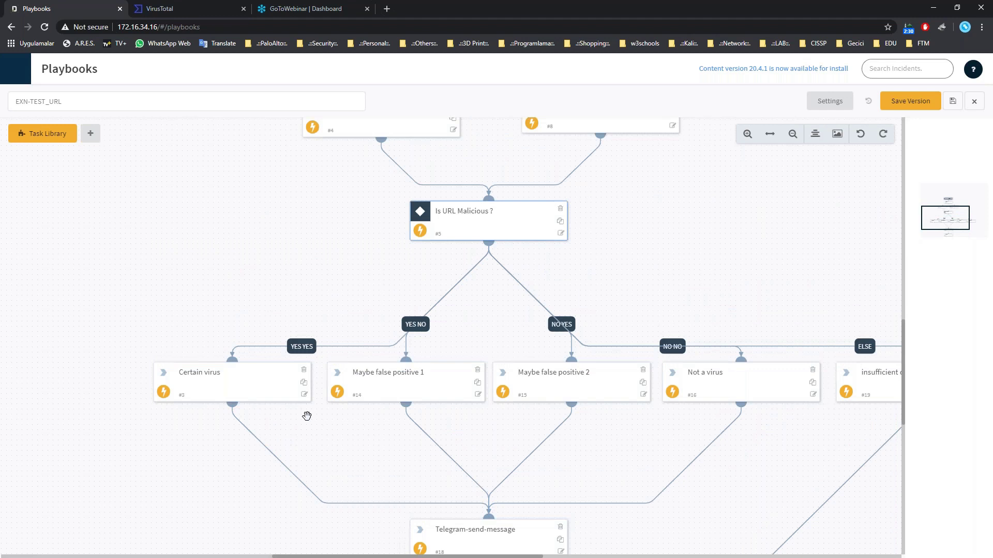
pyautogui.scroll(1, 449, 301)
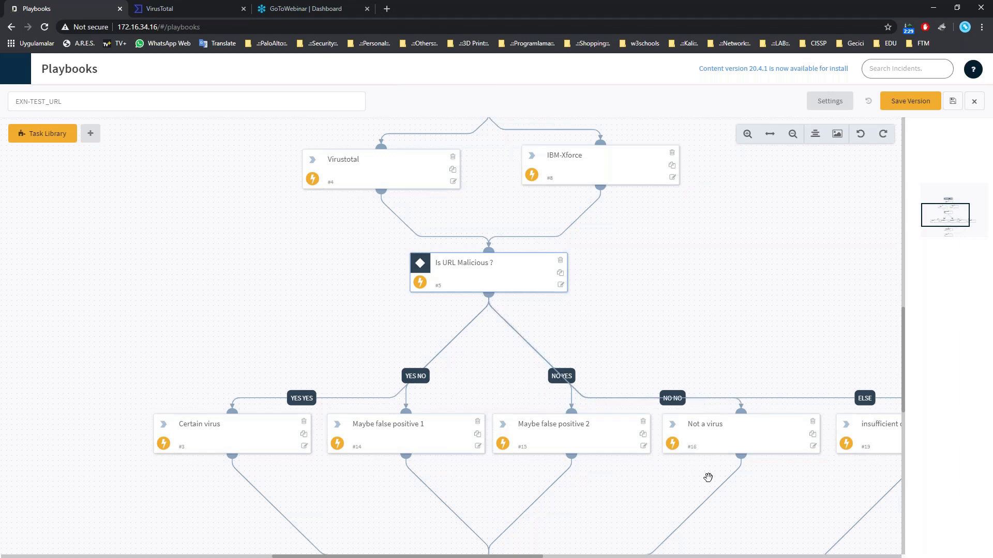
pyautogui.scroll(-1, 696, 478)
pyautogui.moveTo(711, 492); pyautogui.dragTo(658, 483)
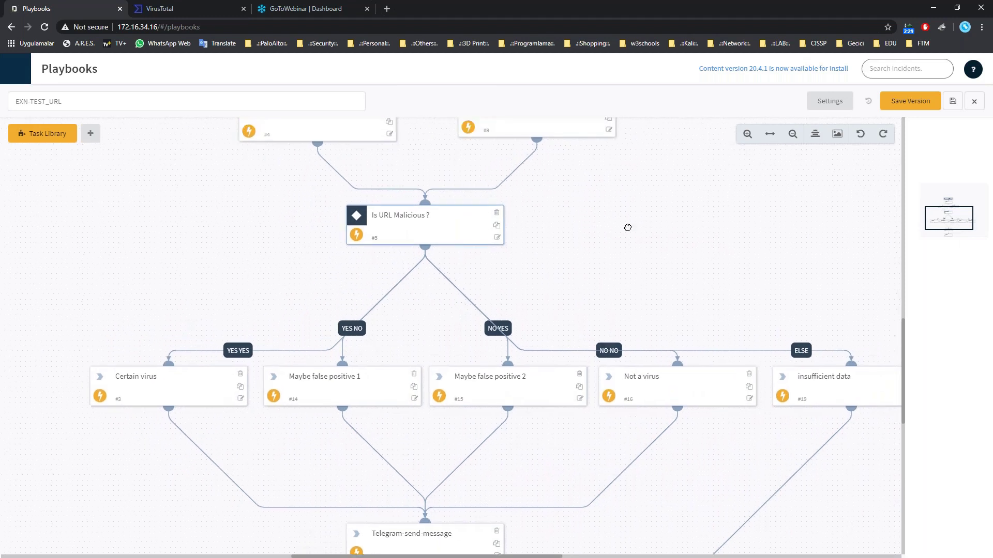
pyautogui.press('Return')
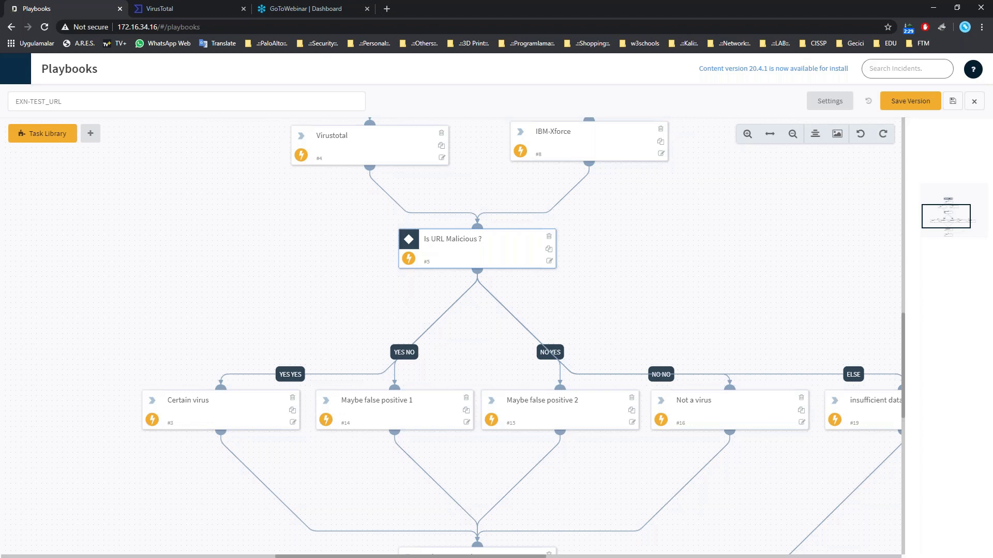
pyautogui.click(447, 259)
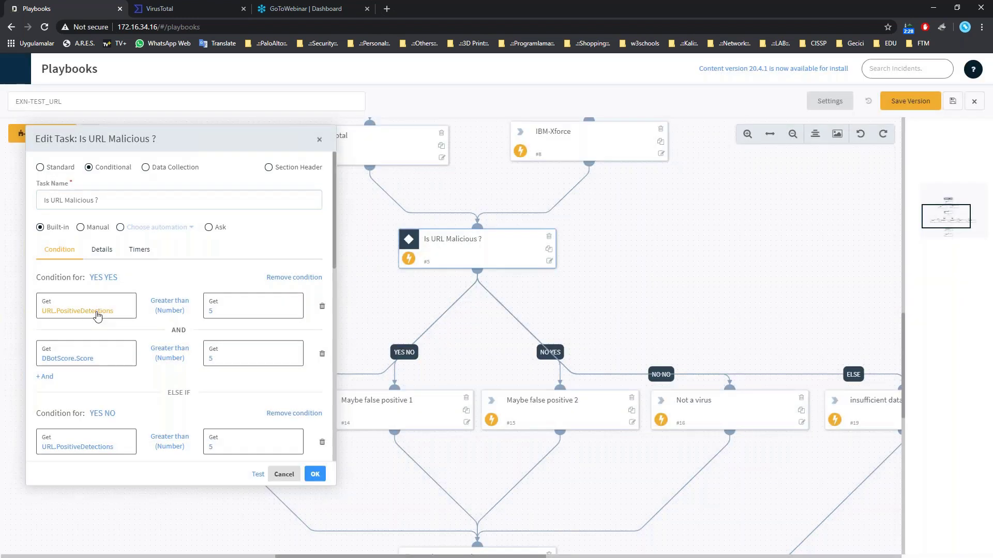
# Inspect #4 Virustotal's output fields for the first YES YES condition, then confirm that row.
pyautogui.click(104, 311)
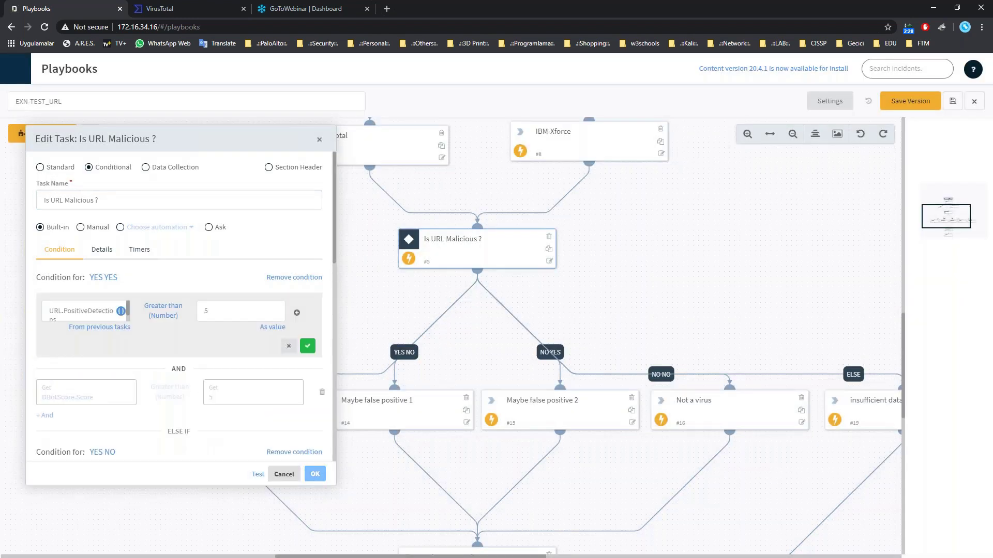
pyautogui.click(120, 312)
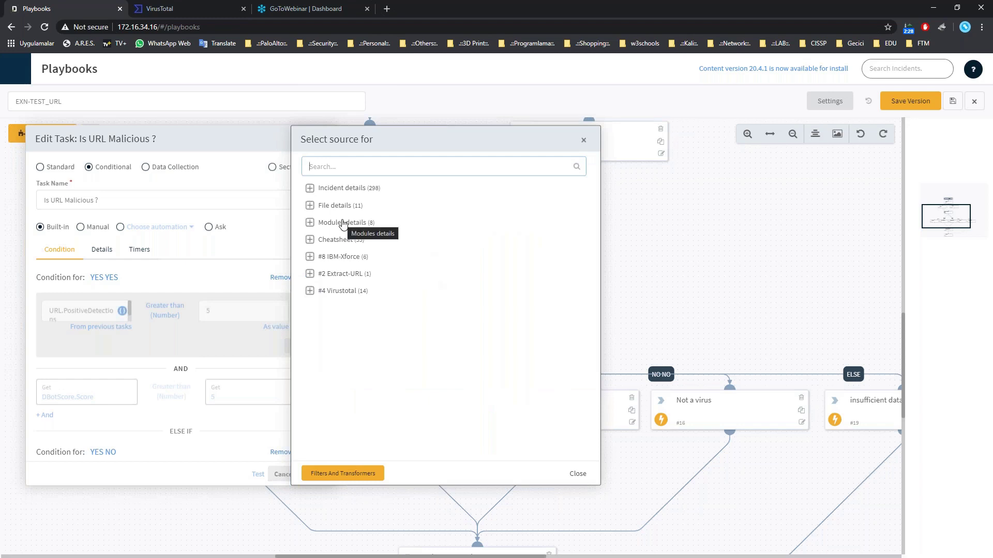
pyautogui.click(309, 290)
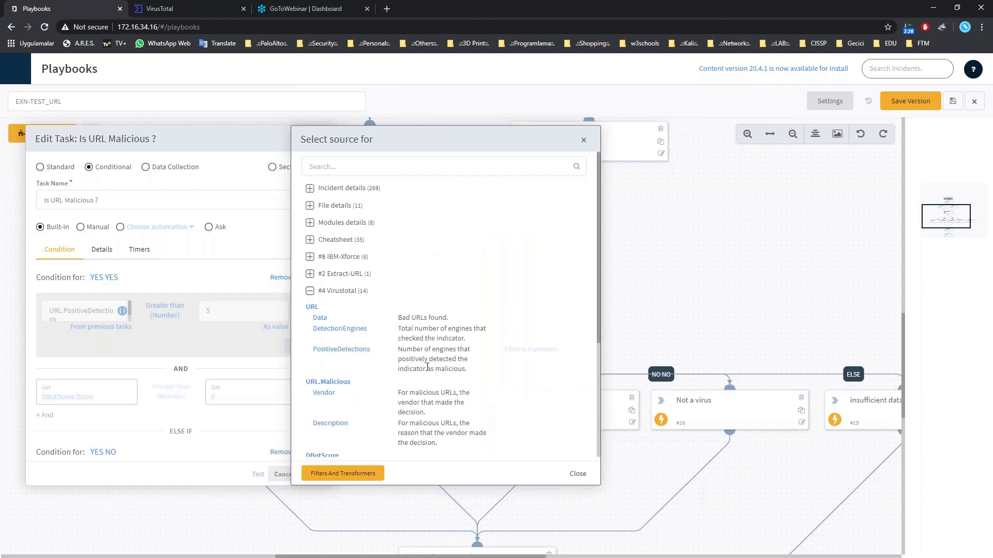
pyautogui.scroll(-1, 337, 336)
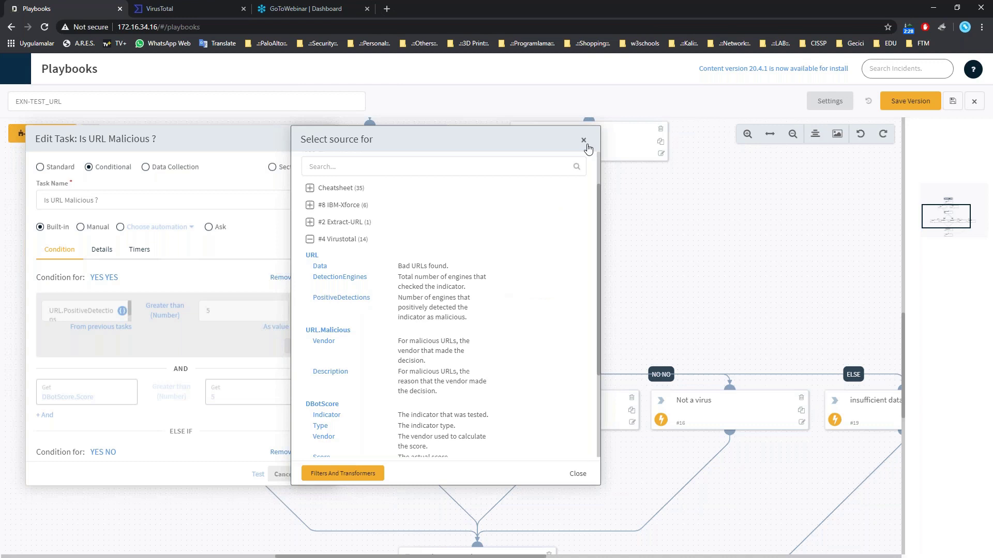
pyautogui.scroll(-5, 563, 311)
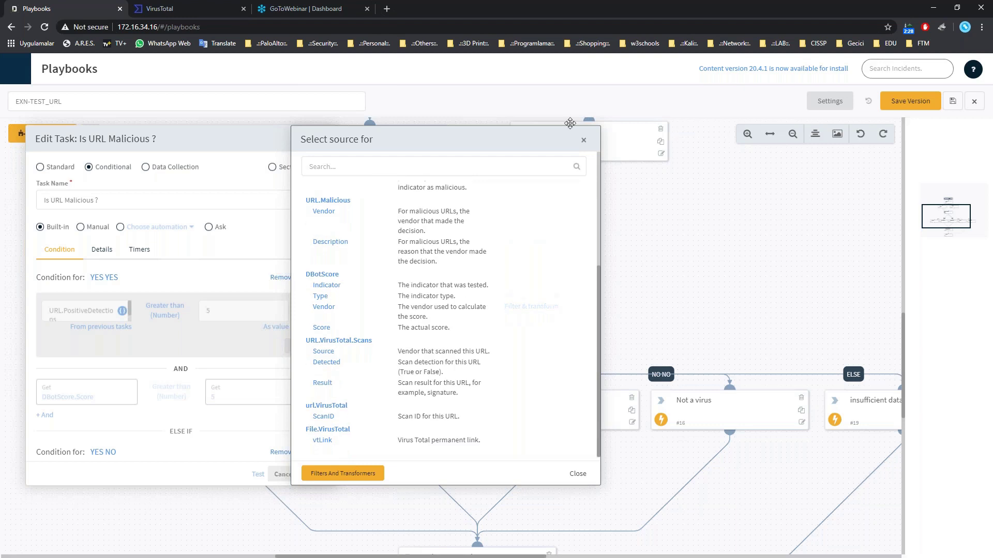
pyautogui.click(583, 142)
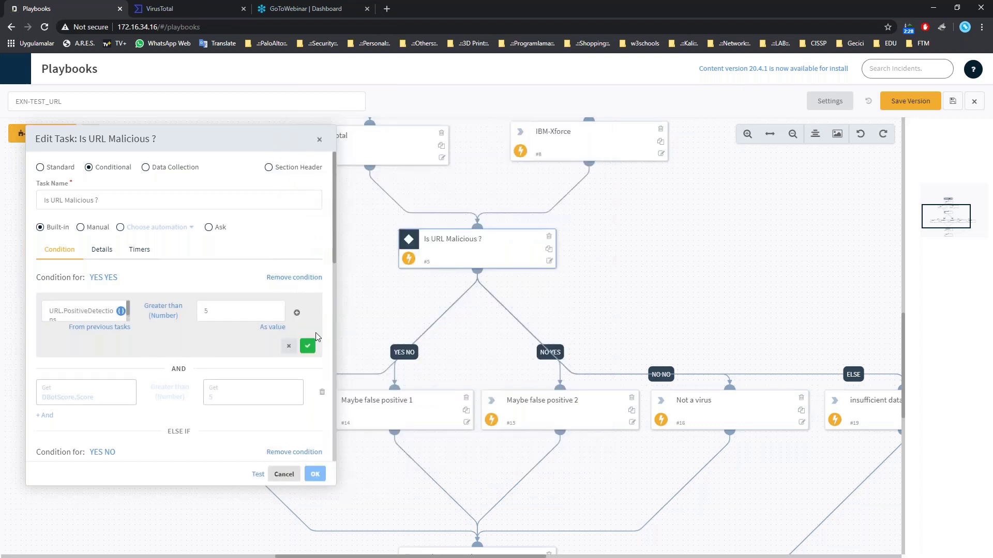
pyautogui.click(307, 346)
# Scroll through the remaining branch conditions and request closing the Is URL Malicious ? editor.
pyautogui.scroll(-2, 262, 321)
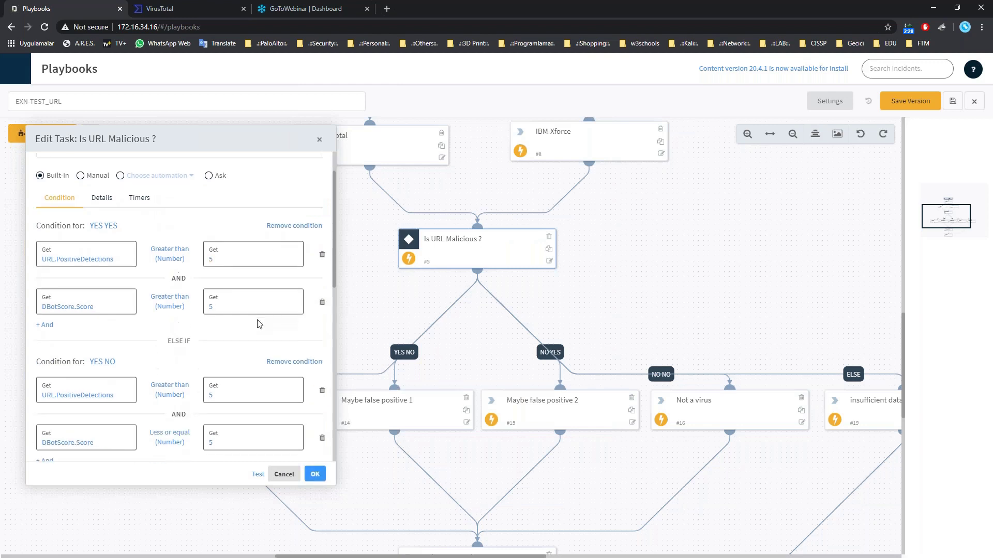
pyautogui.scroll(-2, 258, 332)
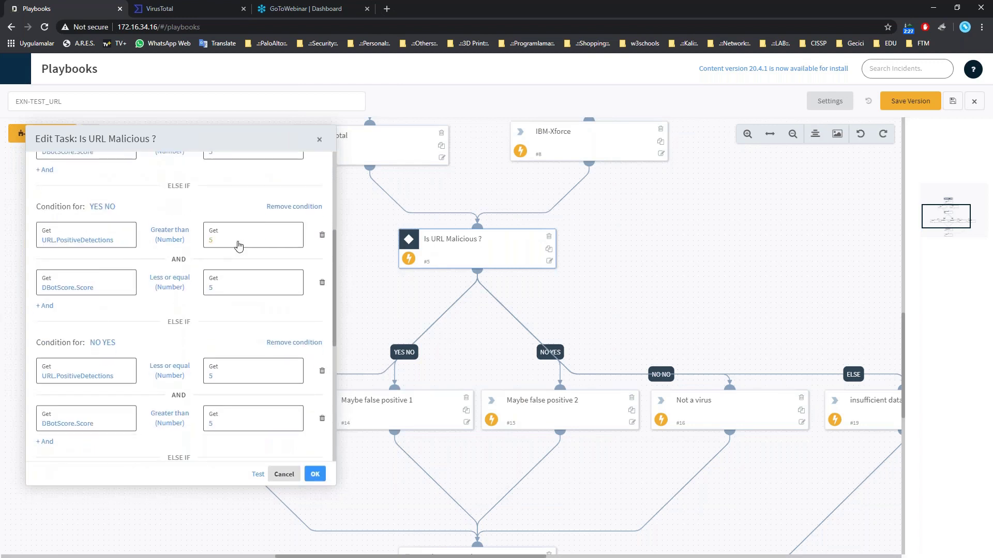
pyautogui.scroll(1, 265, 251)
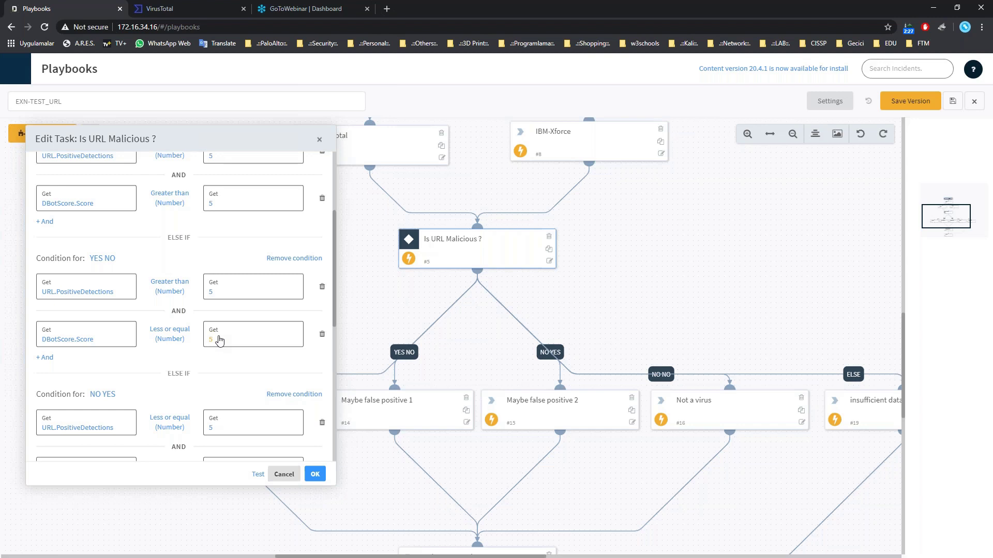
pyautogui.scroll(-5, 281, 358)
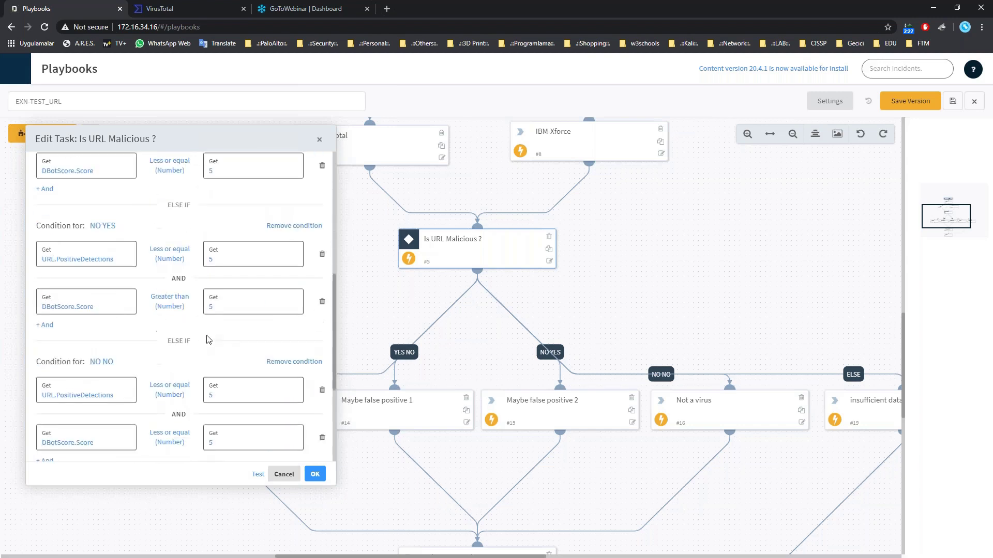
pyautogui.click(320, 141)
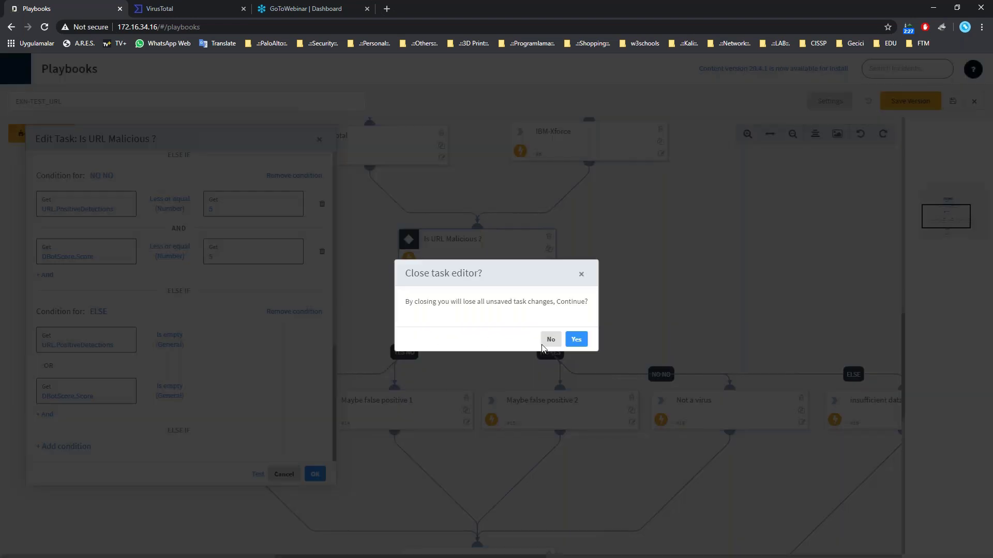
pyautogui.click(548, 339)
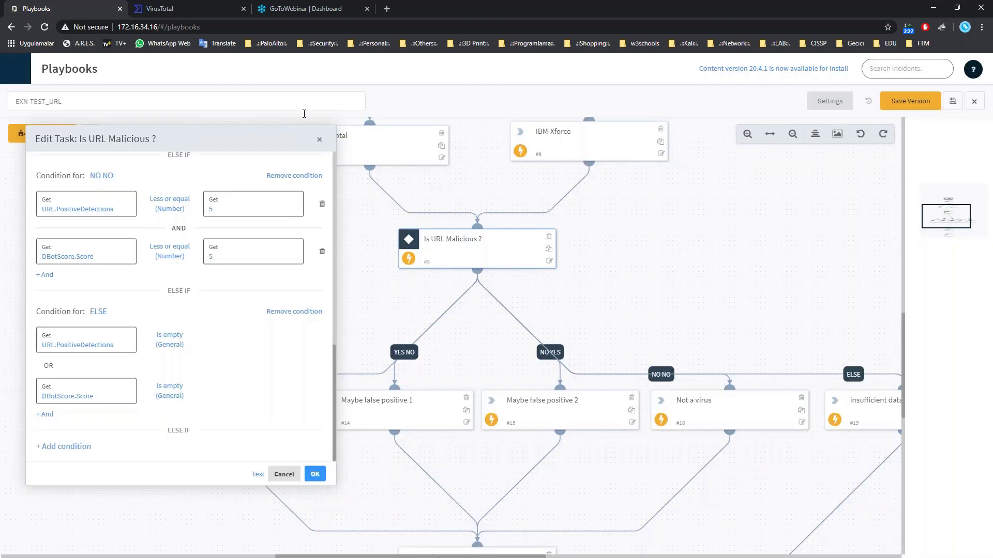
pyautogui.click(319, 140)
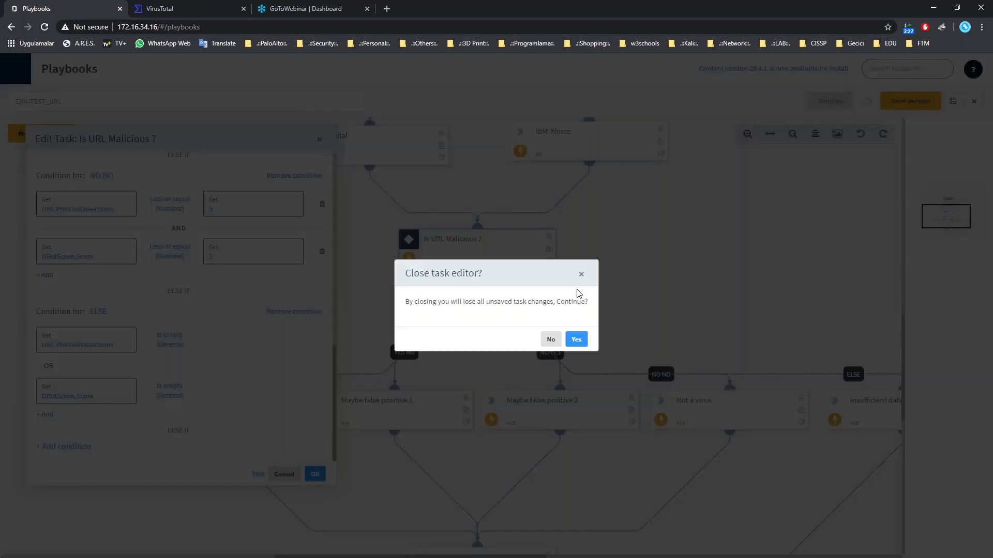
# Discard the Is URL Malicious ? condition edits and bring up the Certain virus task.
pyautogui.click(575, 339)
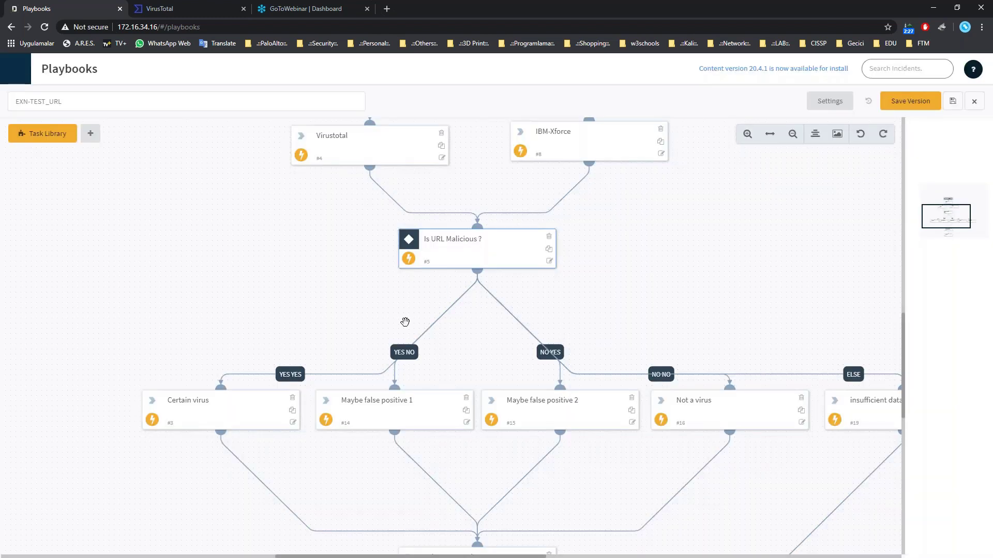
pyautogui.scroll(-1, 405, 317)
pyautogui.click(216, 365)
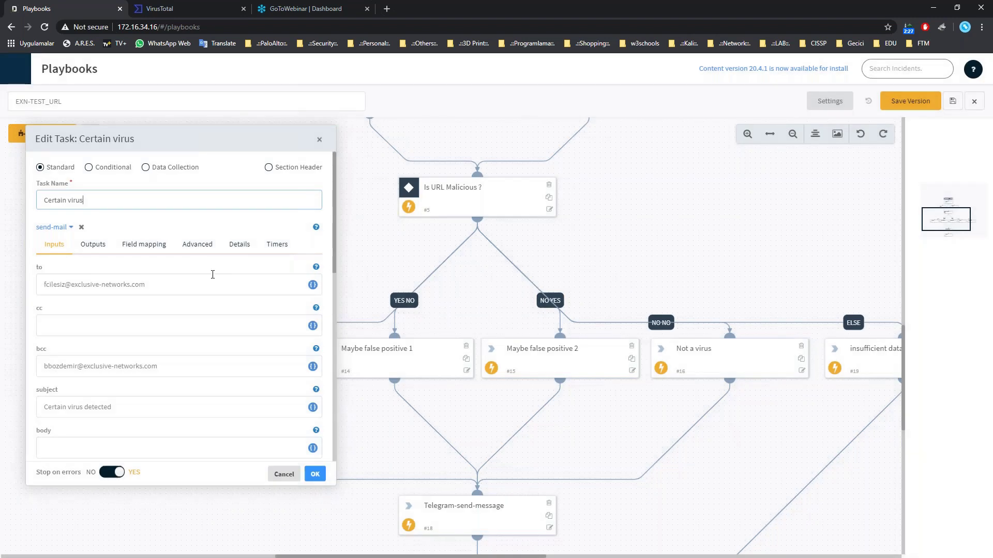
# Review the Certain virus mail's to, bcc, subject 'Certain virus detected' and HTML body, then confirm.
pyautogui.press('Tab')
pyautogui.press('Tab')
pyautogui.press('Tab')
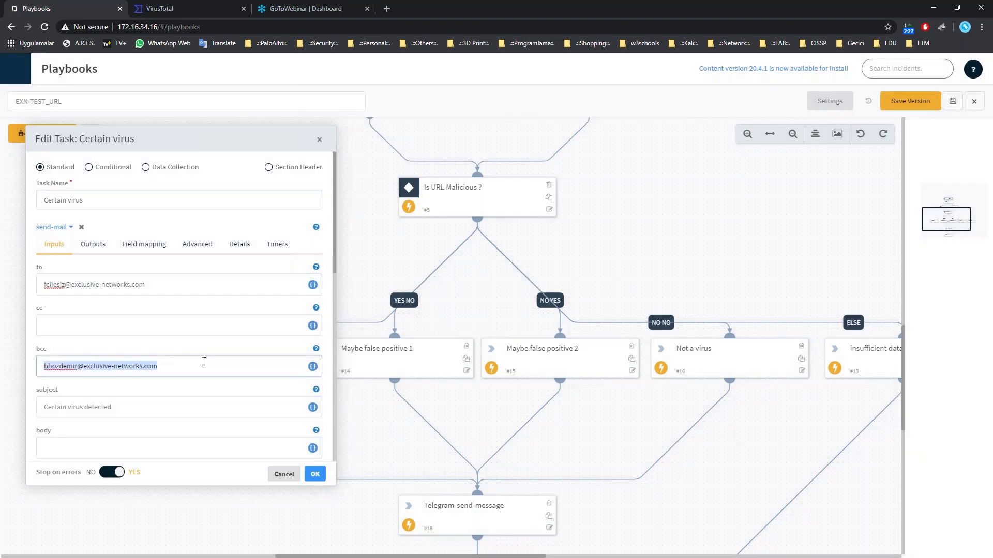
pyautogui.scroll(-2, 204, 362)
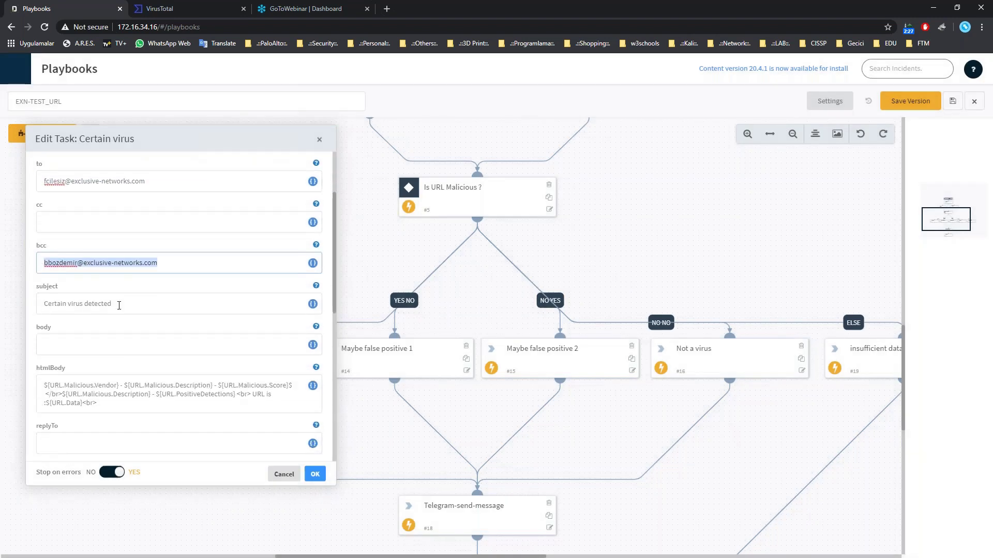
pyautogui.press('Tab')
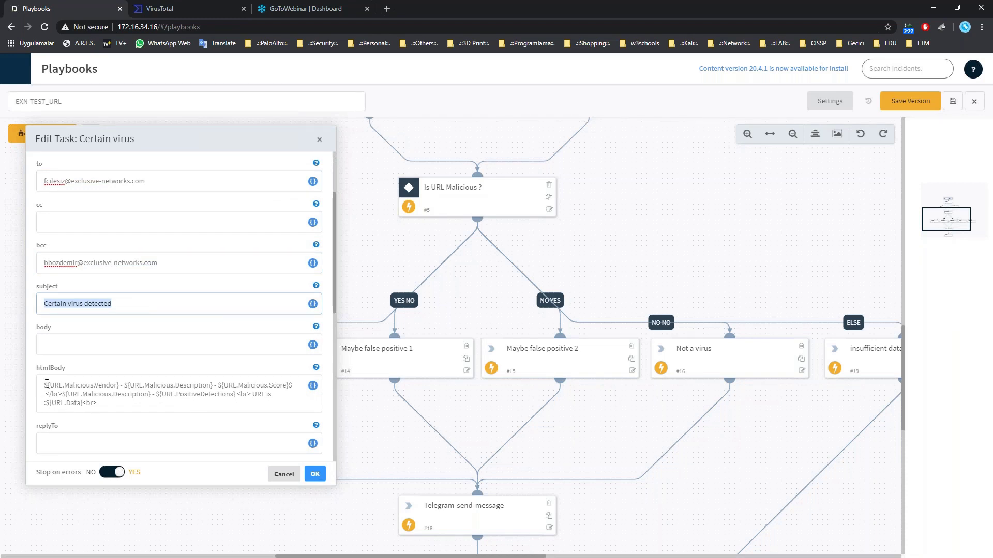
pyautogui.press('Tab')
pyautogui.press('Tab')
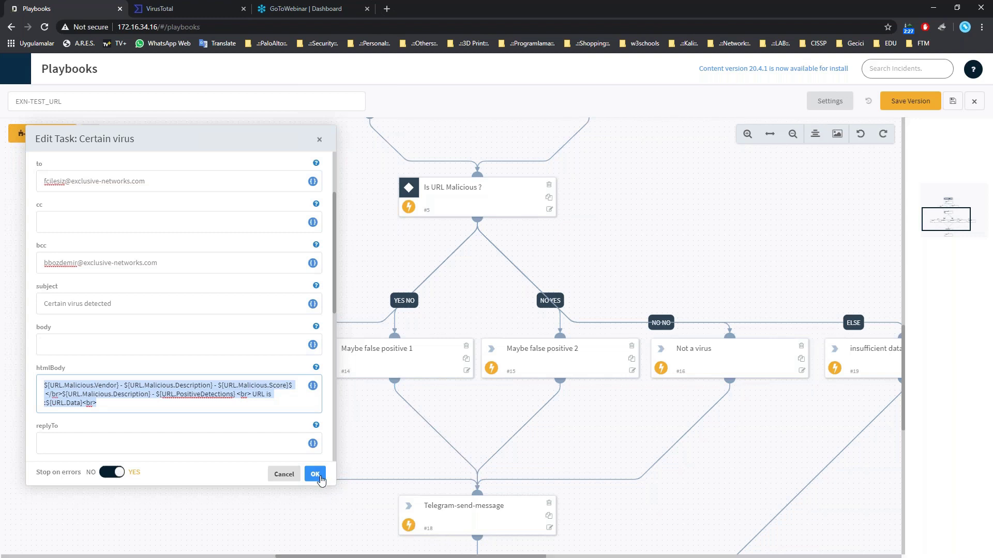
pyautogui.scroll(-6, 251, 376)
pyautogui.scroll(-1, 250, 327)
pyautogui.scroll(8, 266, 341)
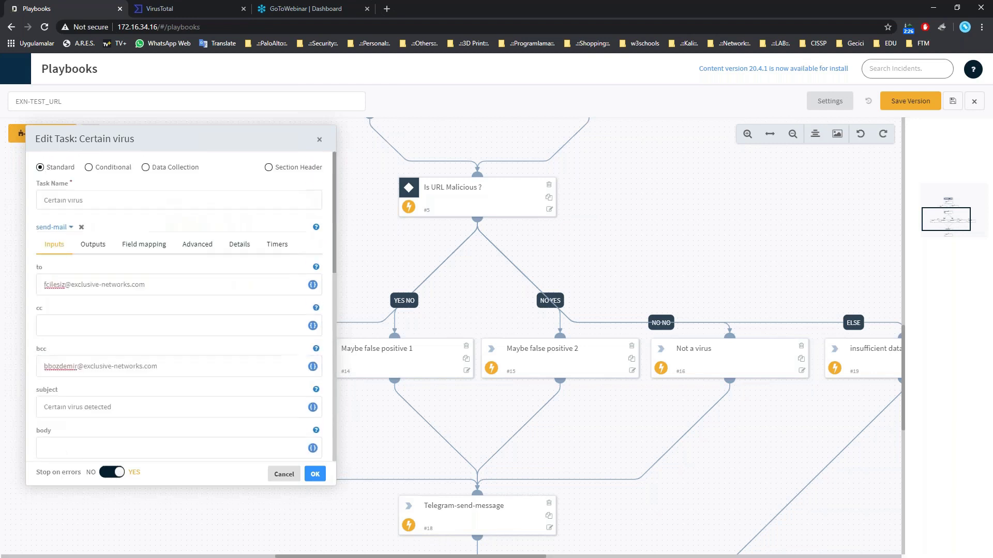
pyautogui.click(314, 474)
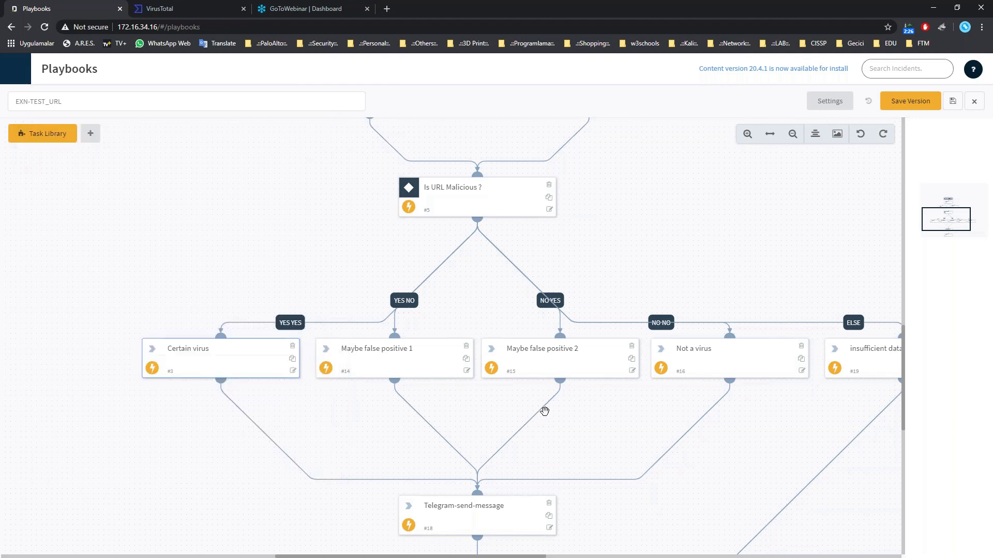
# Exit the EXN-TEST_URL editor with 'Yes, I don't care' and view the 6 active incidents.
pyautogui.scroll(-5, 548, 413)
pyautogui.scroll(3, 551, 416)
pyautogui.scroll(-4, 551, 414)
pyautogui.scroll(10, 552, 414)
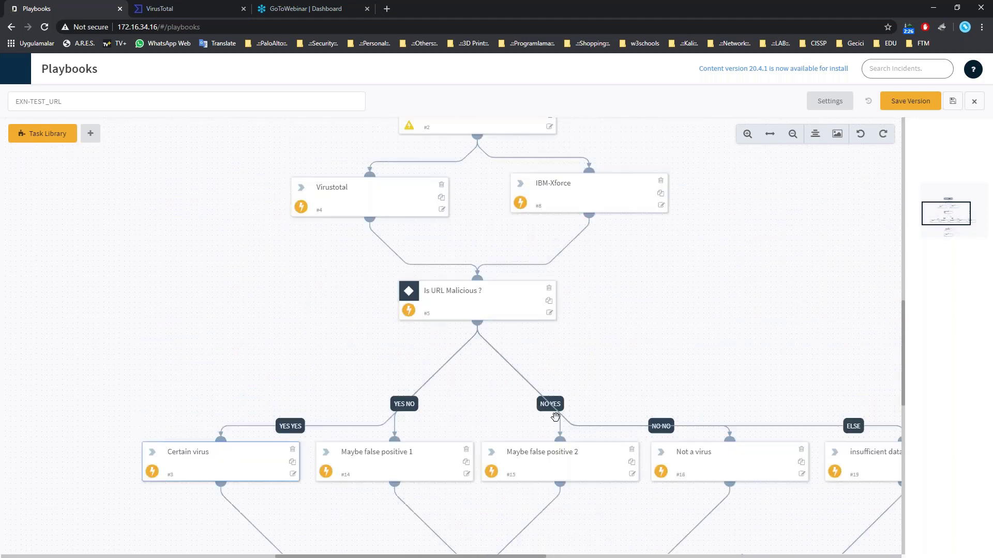
pyautogui.scroll(4, 556, 417)
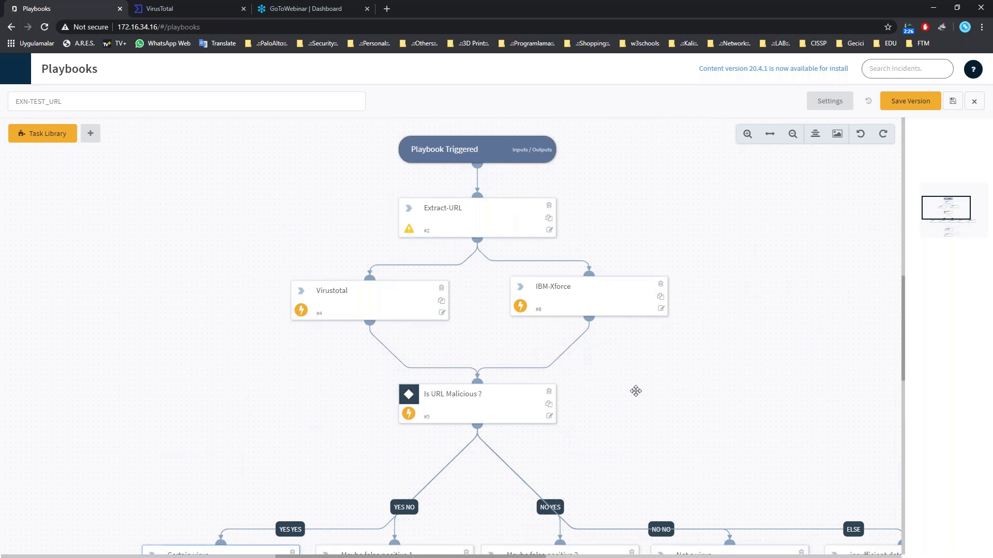
pyautogui.click(968, 104)
pyautogui.click(548, 340)
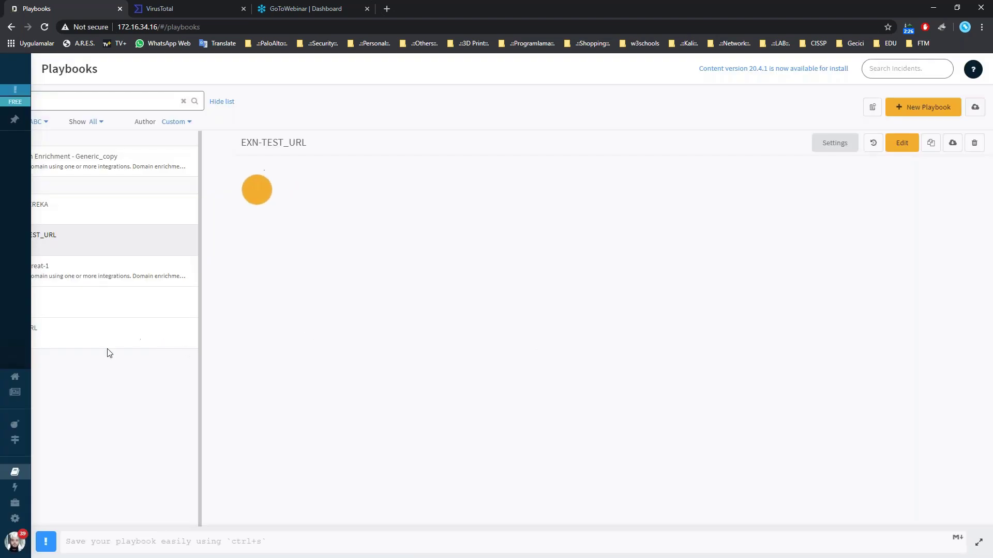
pyautogui.click(15, 430)
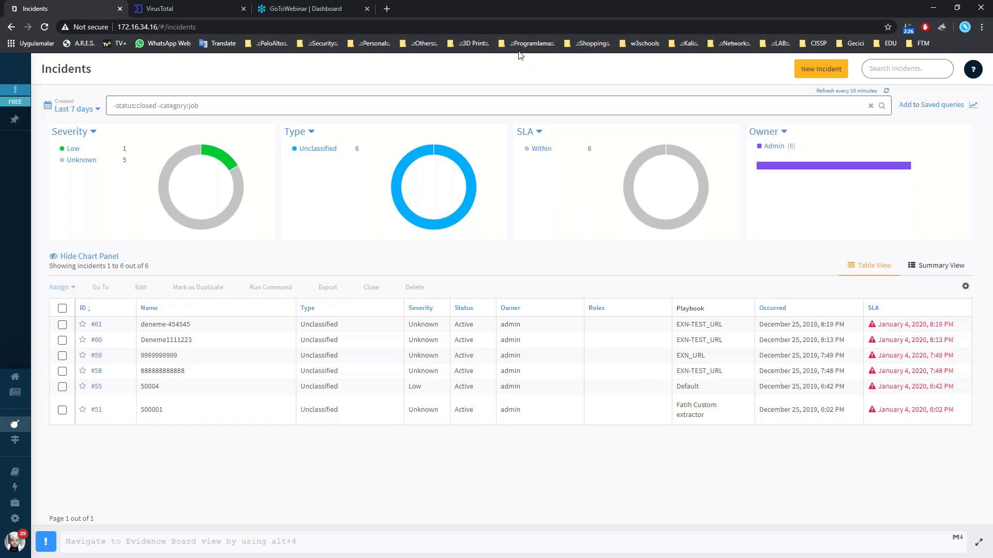
pyautogui.click(809, 66)
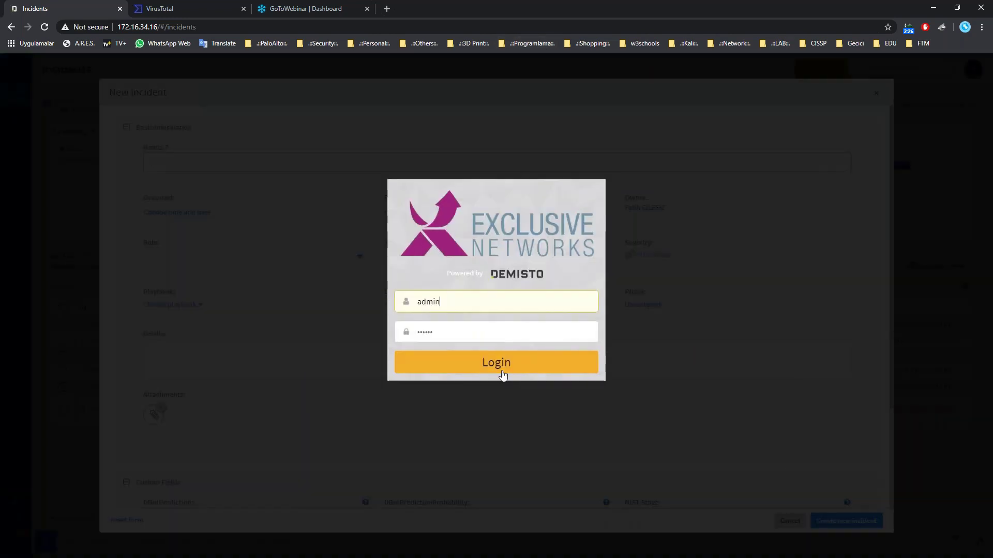
pyautogui.click(499, 368)
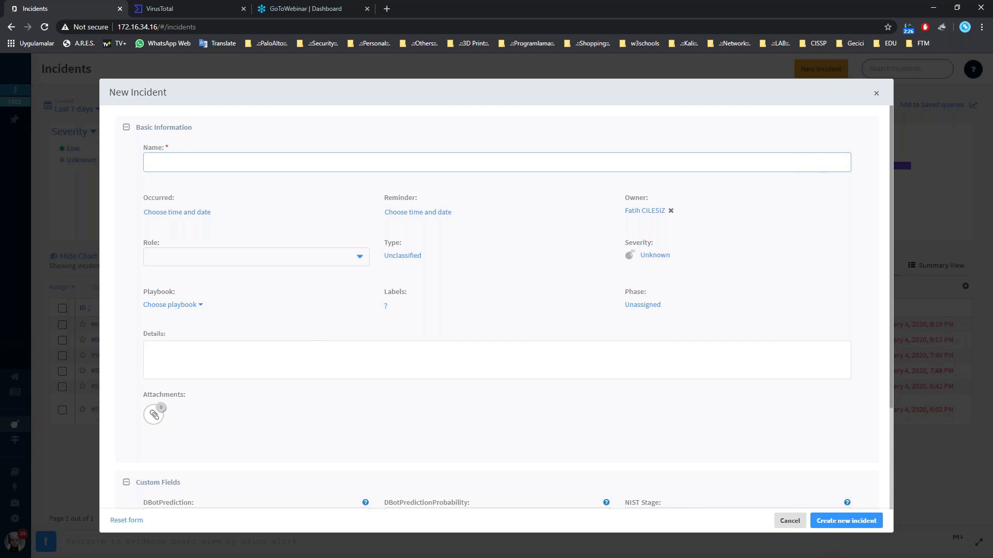
pyautogui.click(787, 524)
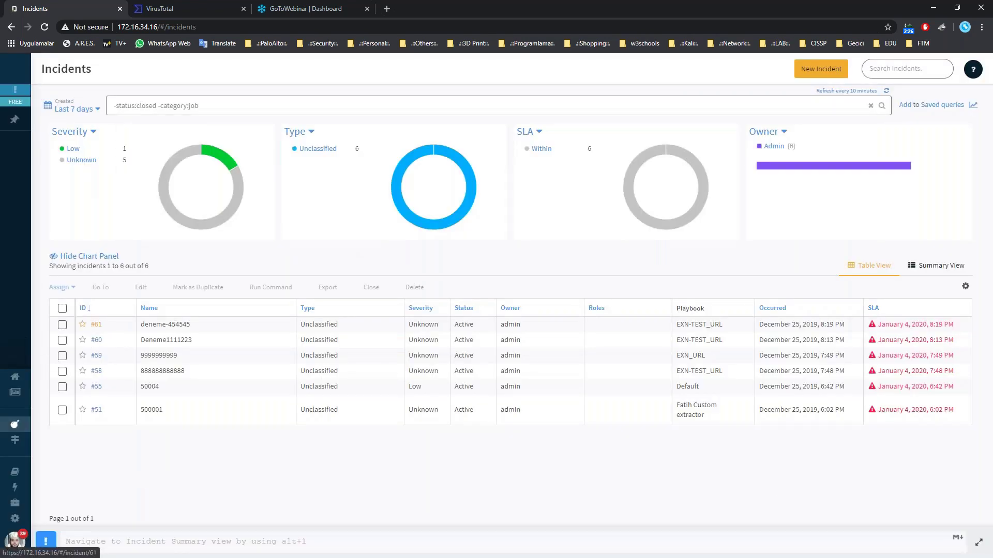
# Open incident #61 deneme-454545 and copy its ad.getfond.info details value.
pyautogui.click(97, 325)
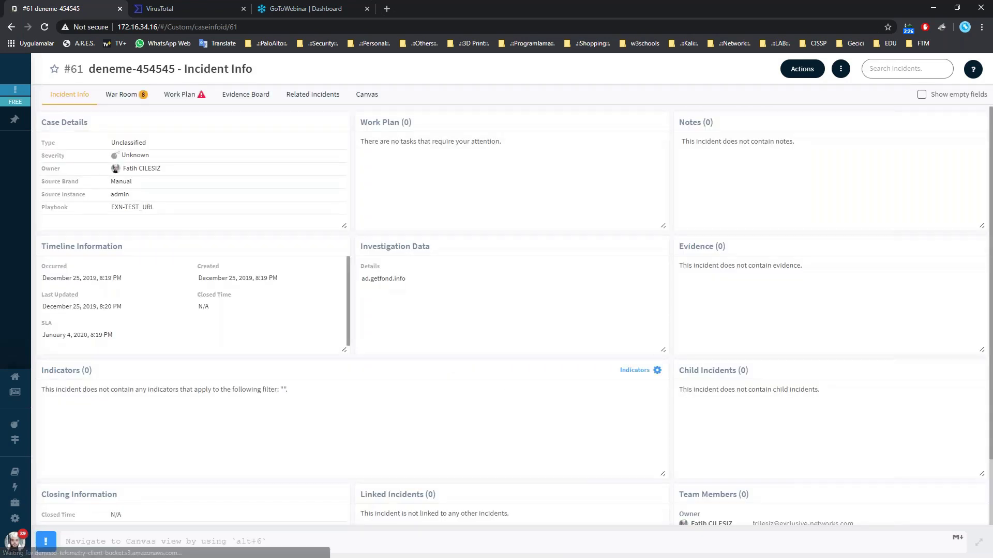
pyautogui.tripleClick(392, 276)
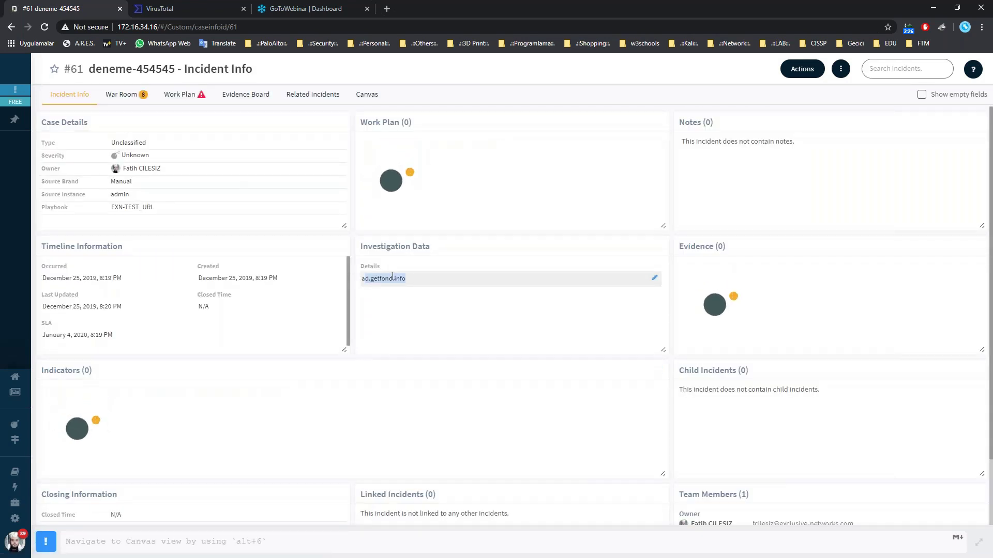
pyautogui.rightClick(366, 278)
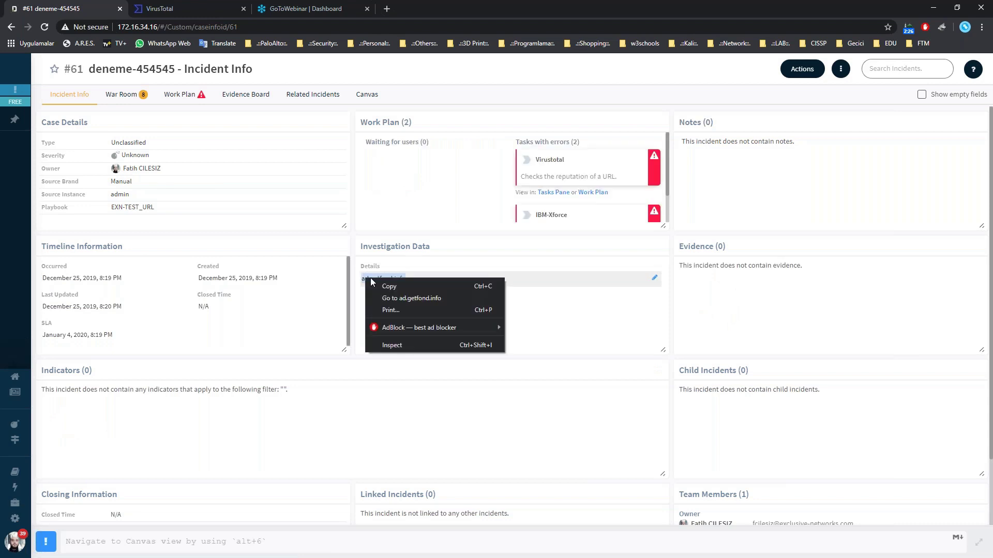
pyautogui.click(396, 283)
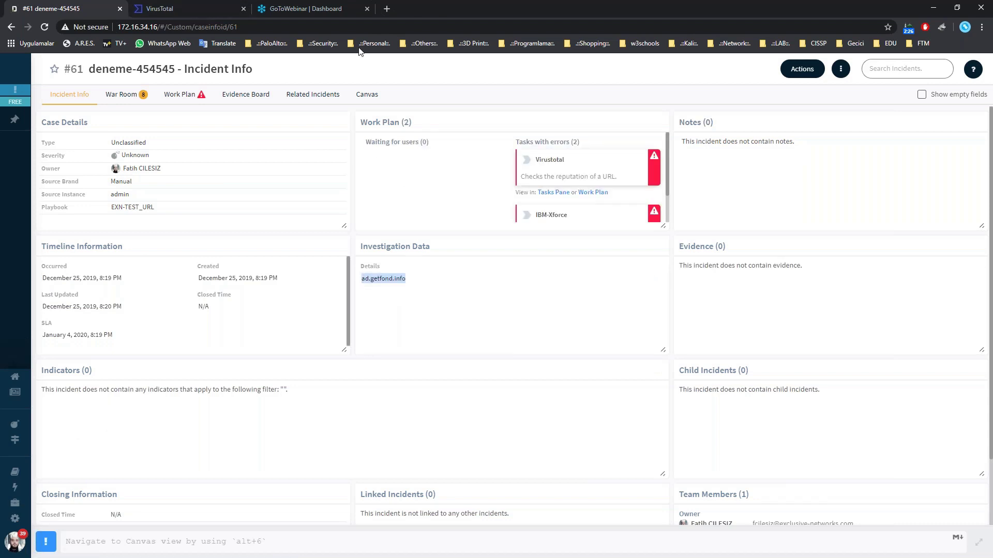
# Expand the left sidebar navigation panel.
pyautogui.click(19, 290)
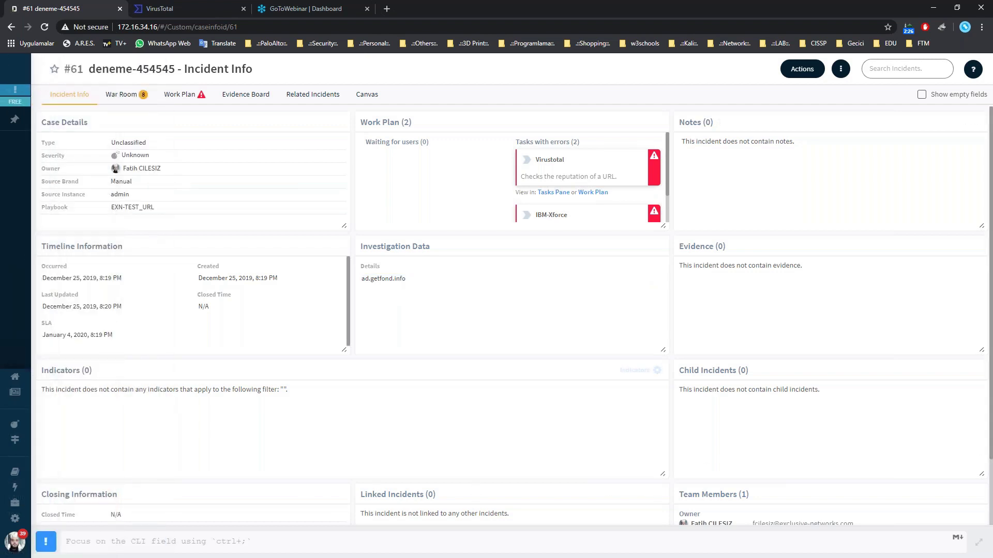
pyautogui.moveTo(36, 518)
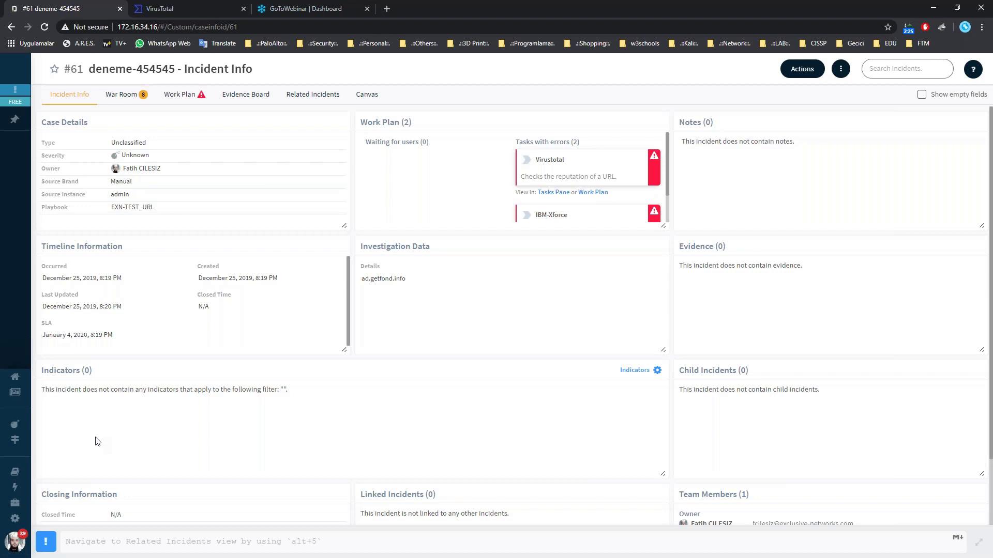
pyautogui.moveTo(14, 425)
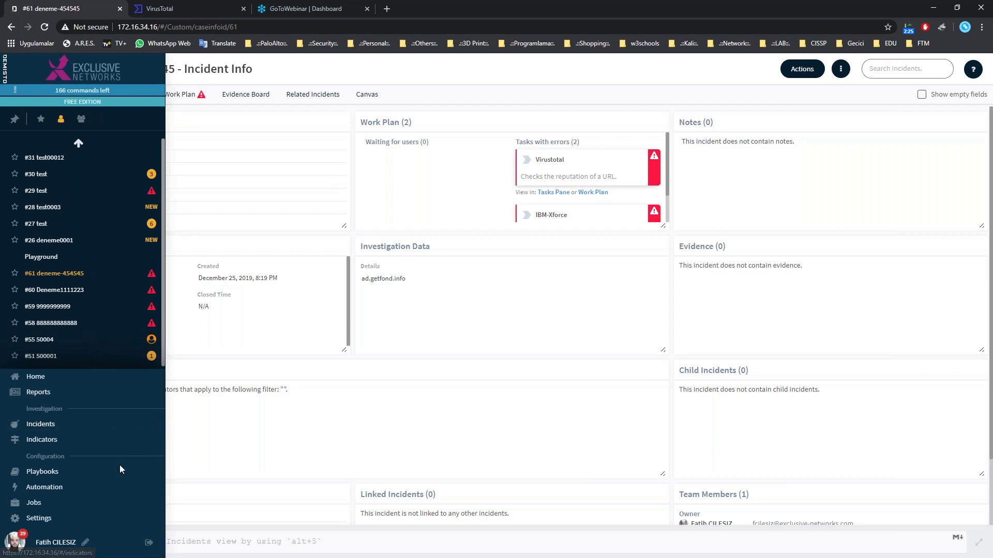
# Start a new incident from the Incidents list, log back in, and discard the interrupted form.
pyautogui.click(48, 425)
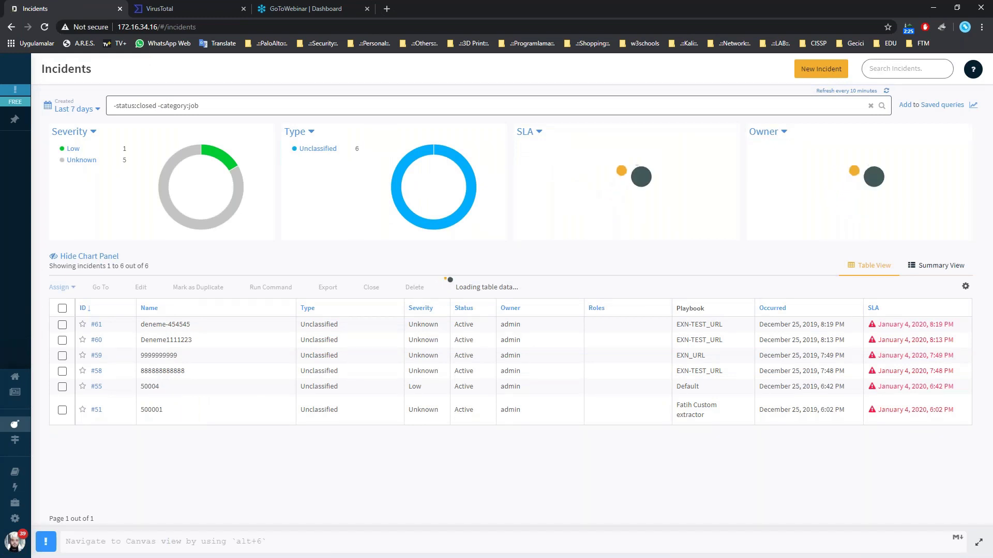
pyautogui.click(821, 68)
pyautogui.click(203, 165)
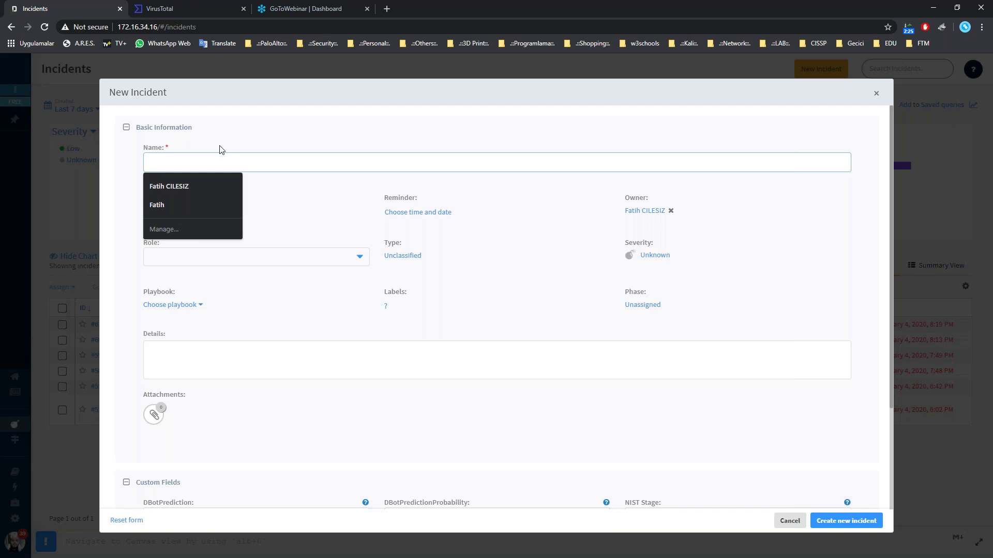
pyautogui.press('Escape')
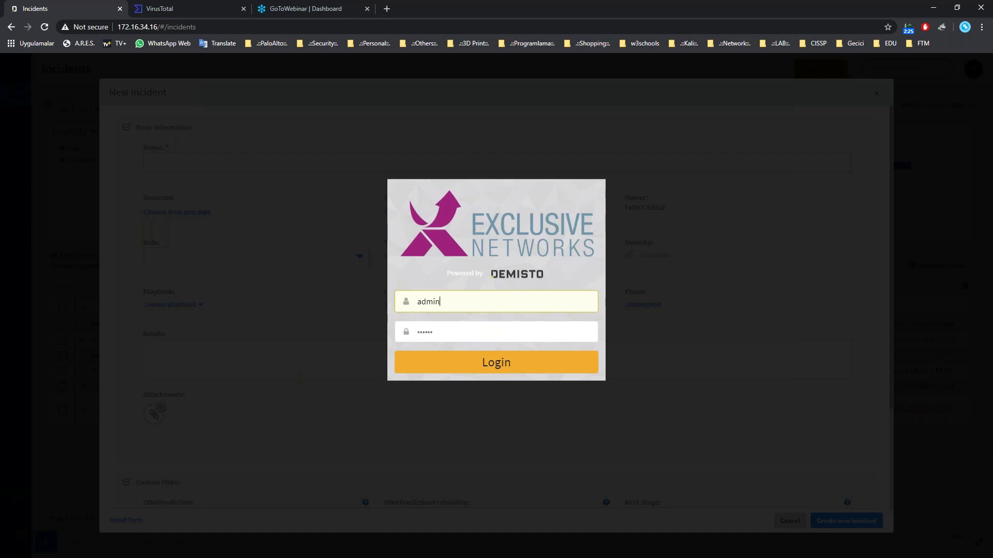
pyautogui.click(522, 367)
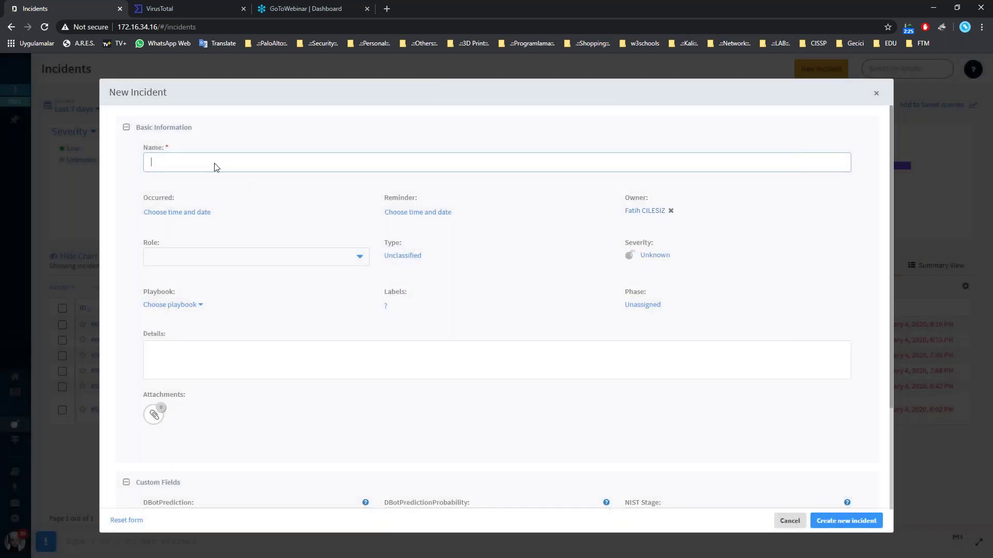
pyautogui.click(215, 162)
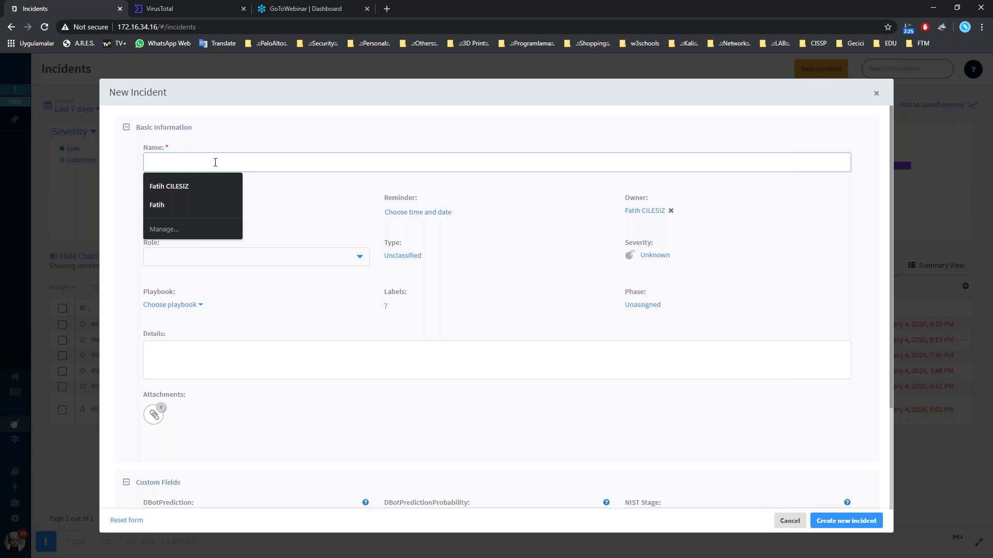
pyautogui.hotkey('alt', 'Tab')
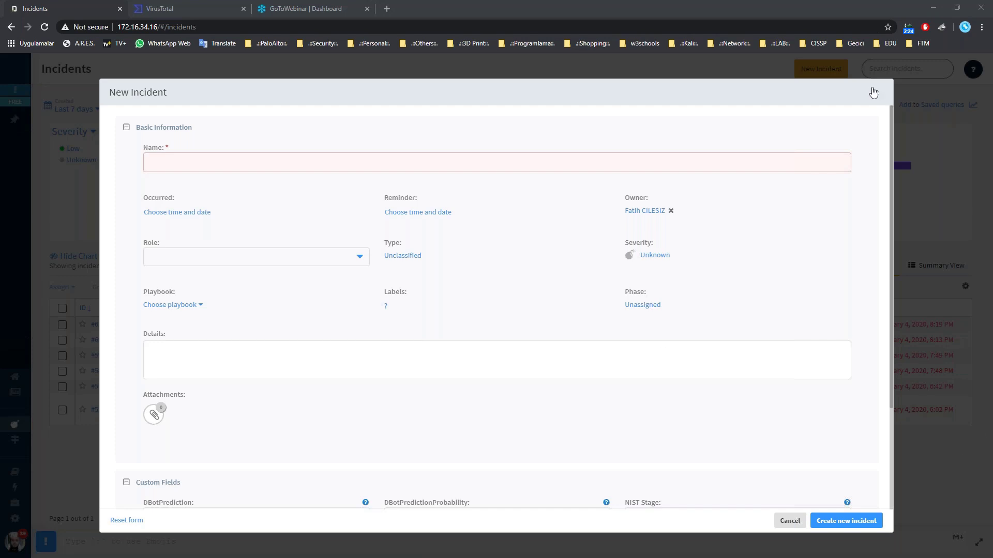
pyautogui.click(874, 95)
pyautogui.click(873, 95)
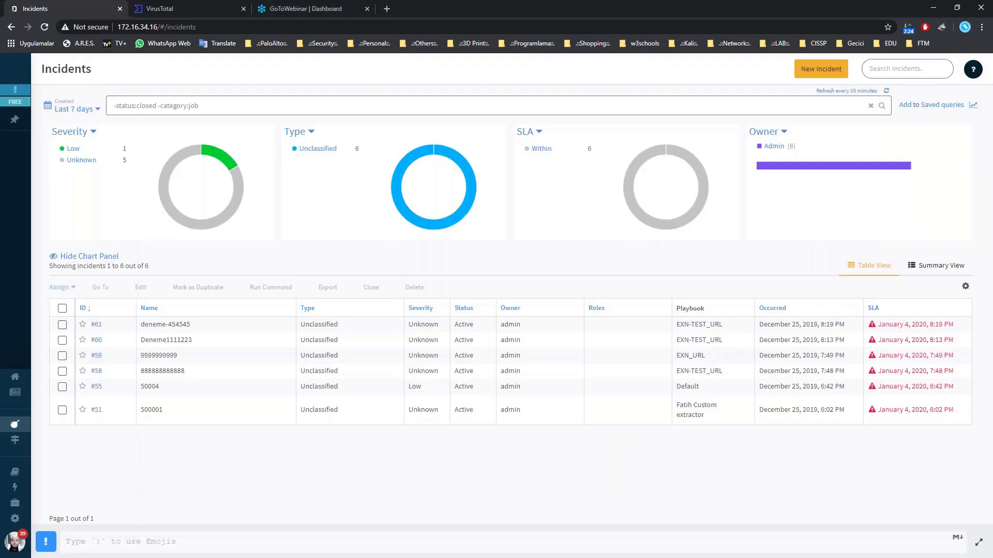
# Name a fresh new incident test12345 and paste ad.getfond.info into its Details.
pyautogui.click(817, 75)
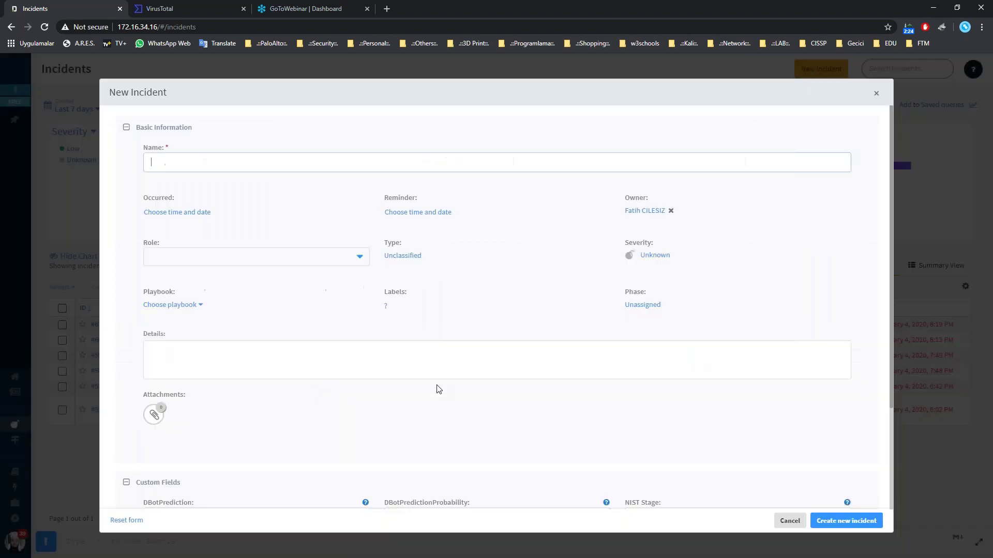
pyautogui.write('tes')
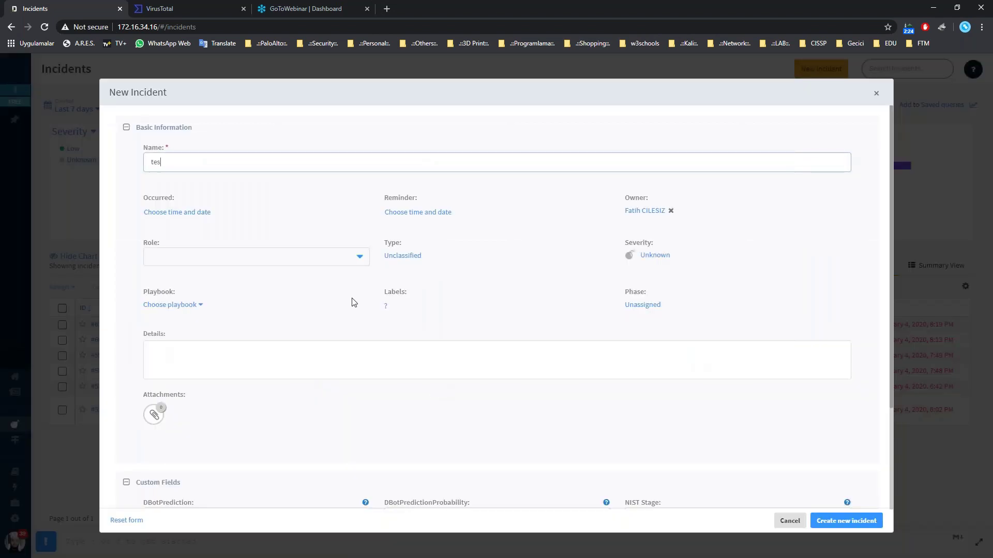
pyautogui.write('t12345')
pyautogui.click(190, 365)
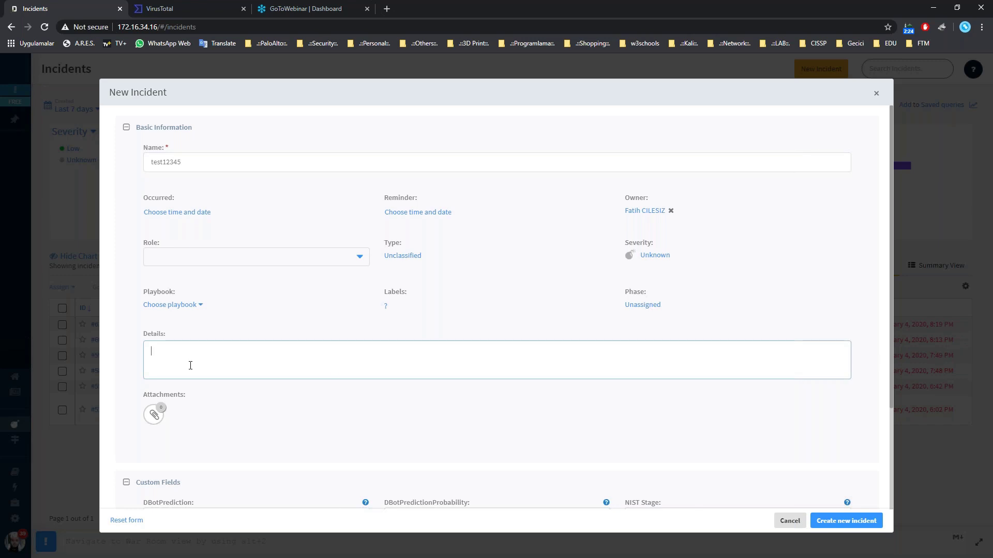
pyautogui.rightClick(190, 366)
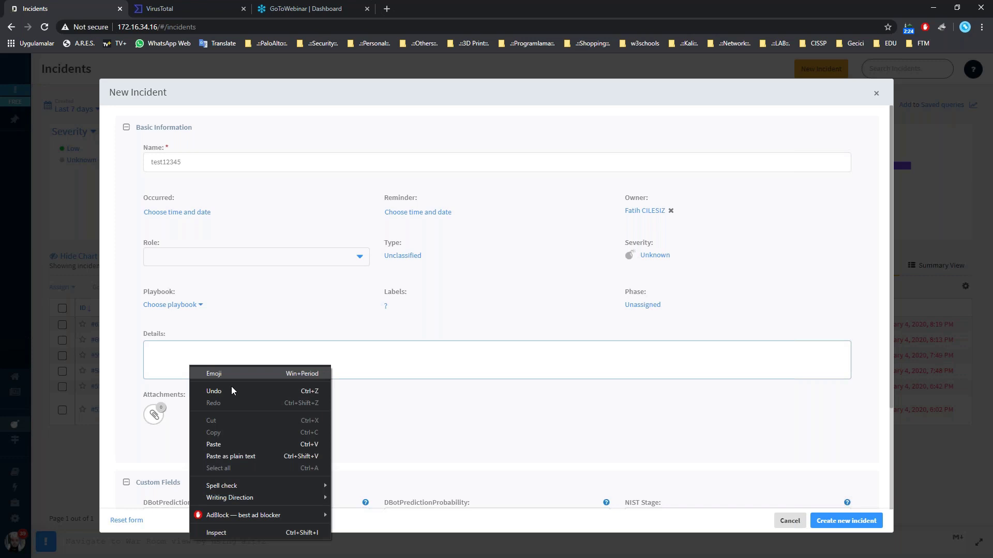
pyautogui.click(231, 390)
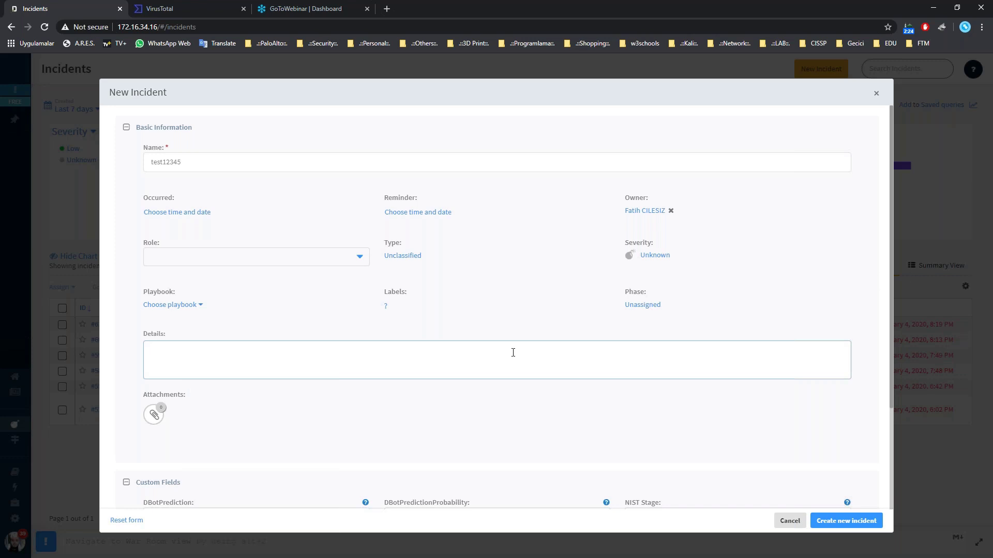
pyautogui.hotkey('ctrl', 'v')
pyautogui.click(206, 311)
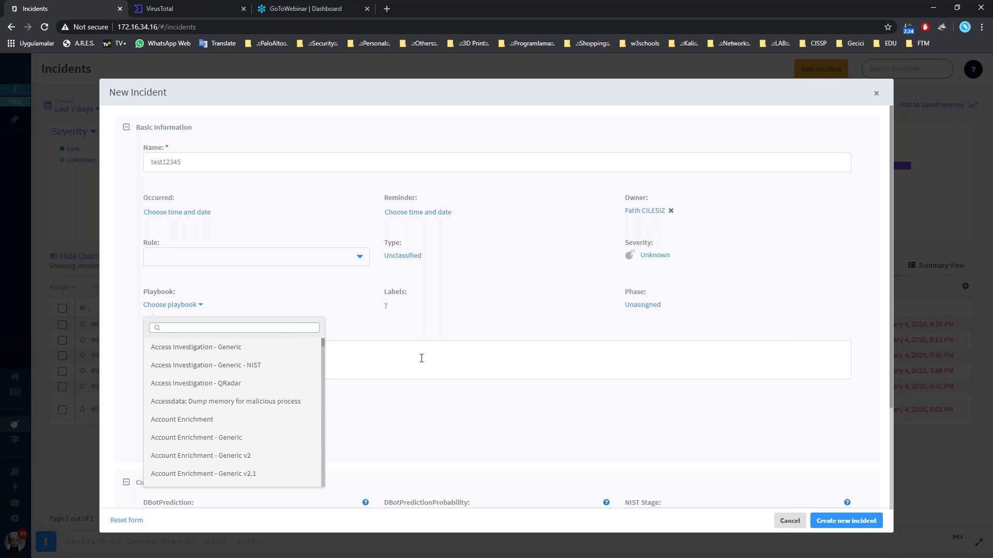
# Assign the EXN-TEST_URL playbook, Administrator role and High severity to the incident.
pyautogui.write('xn')
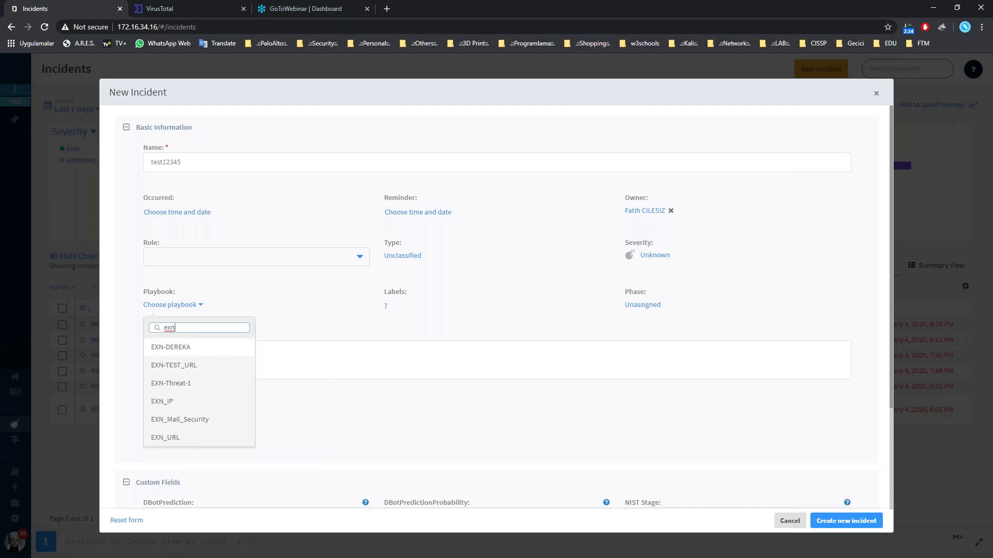
pyautogui.click(188, 365)
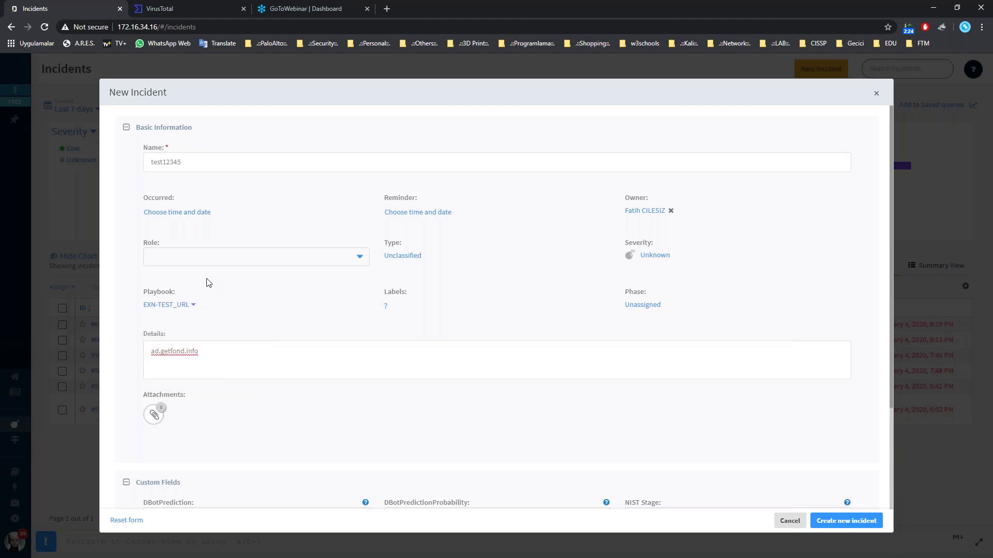
pyautogui.click(220, 263)
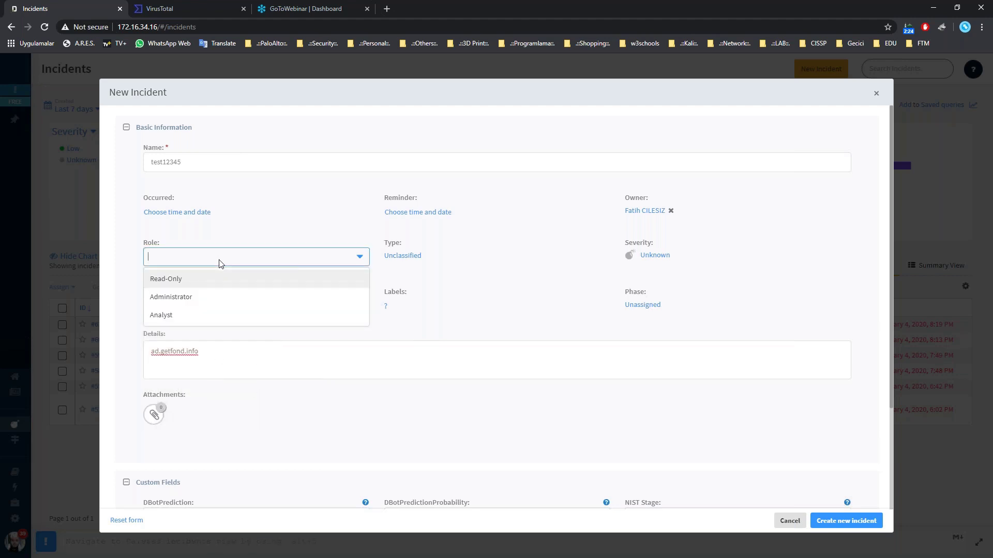
pyautogui.click(205, 304)
pyautogui.click(499, 299)
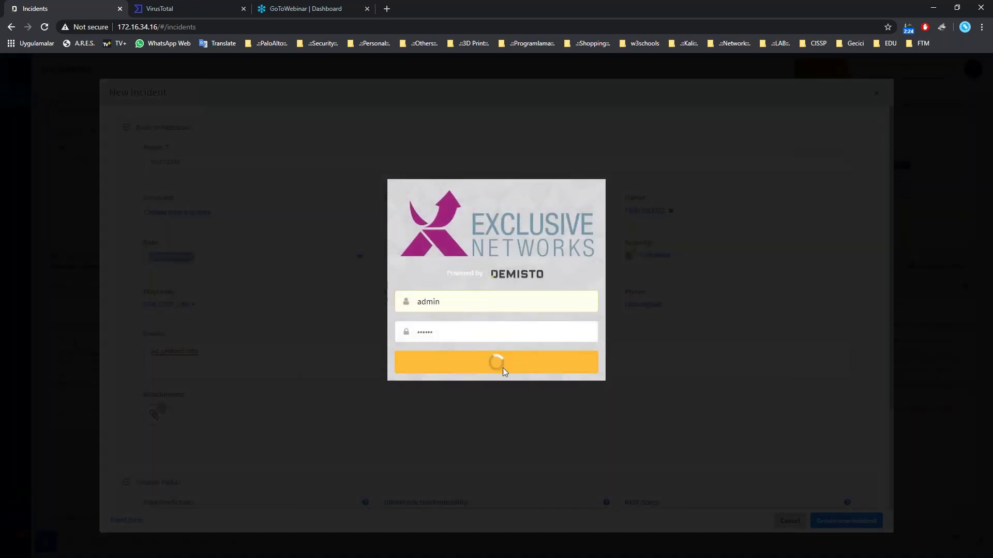
pyautogui.click(501, 365)
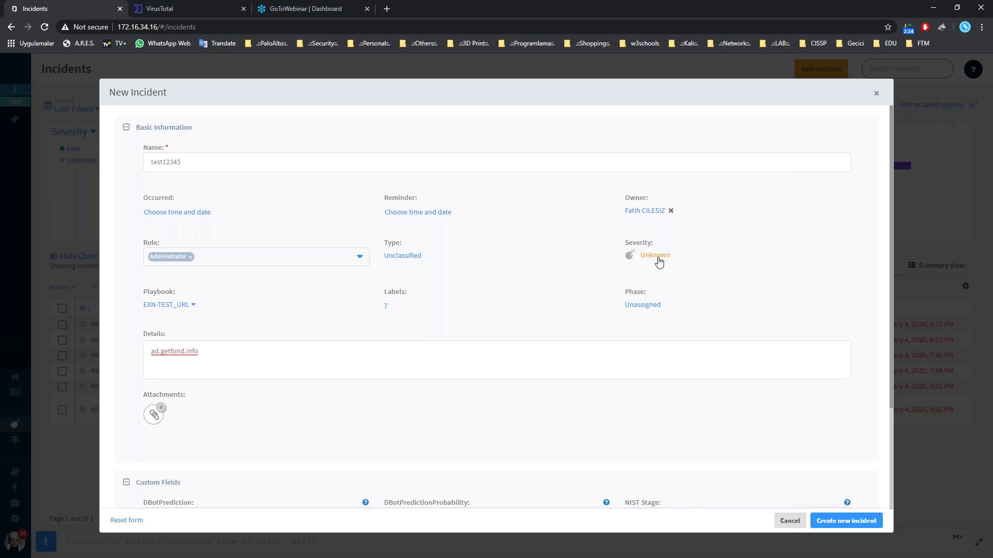
pyautogui.click(659, 262)
pyautogui.scroll(-2, 457, 372)
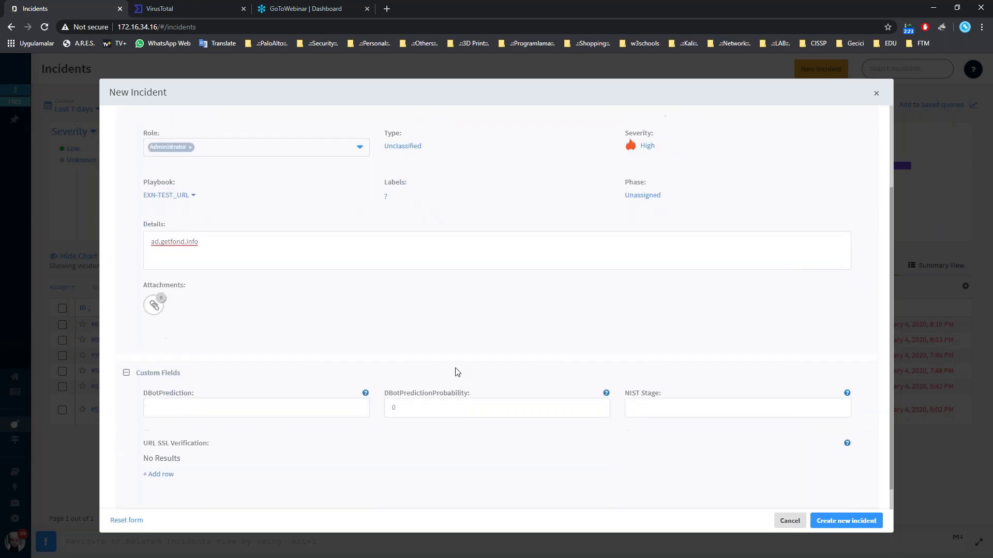
pyautogui.scroll(-1, 457, 372)
pyautogui.click(206, 217)
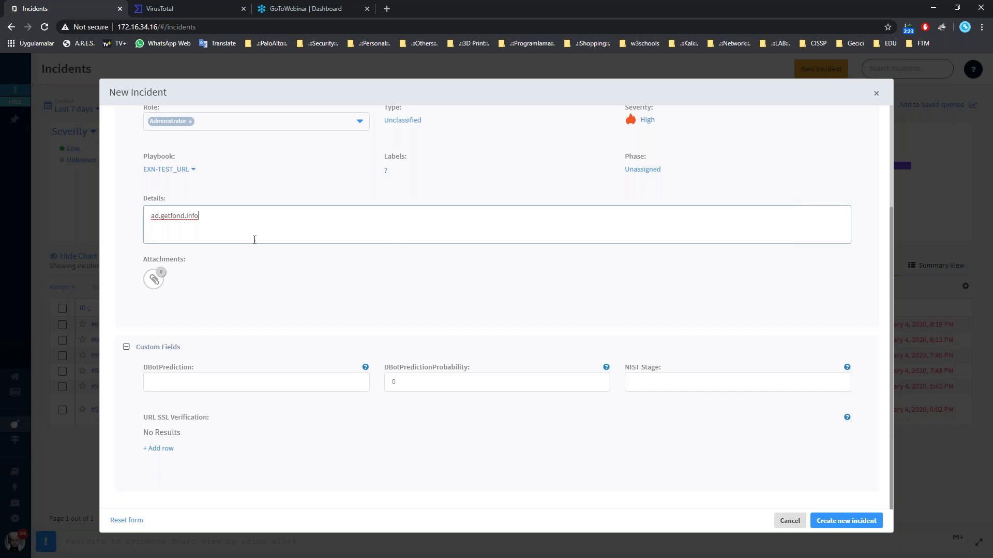
pyautogui.click(152, 220)
pyautogui.write('h')
pyautogui.write('ttp://')
pyautogui.moveTo(196, 216); pyautogui.dragTo(207, 216)
pyautogui.click(859, 523)
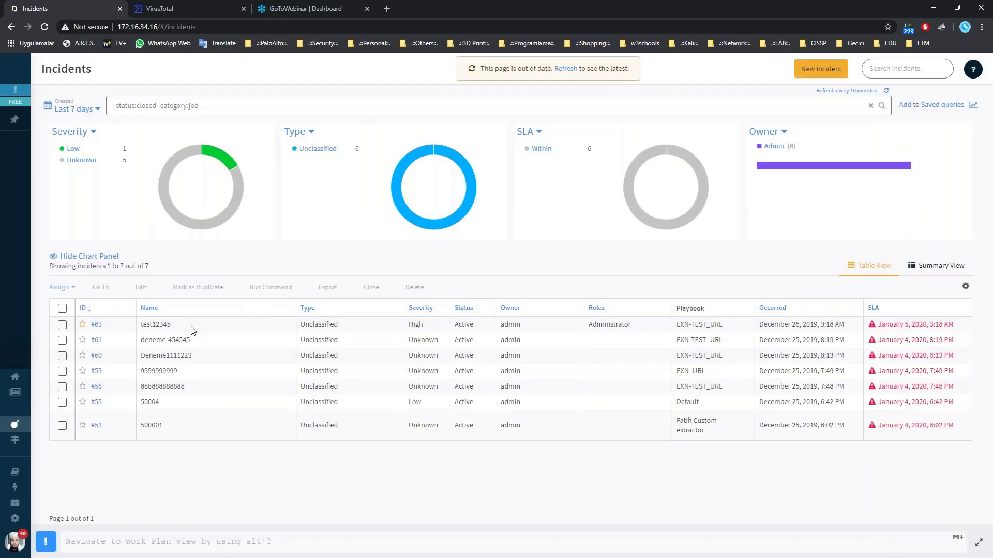
# Open incident #63's War Room and scroll through the DBot messages, including 'Maybe false positive 1'.
pyautogui.click(97, 325)
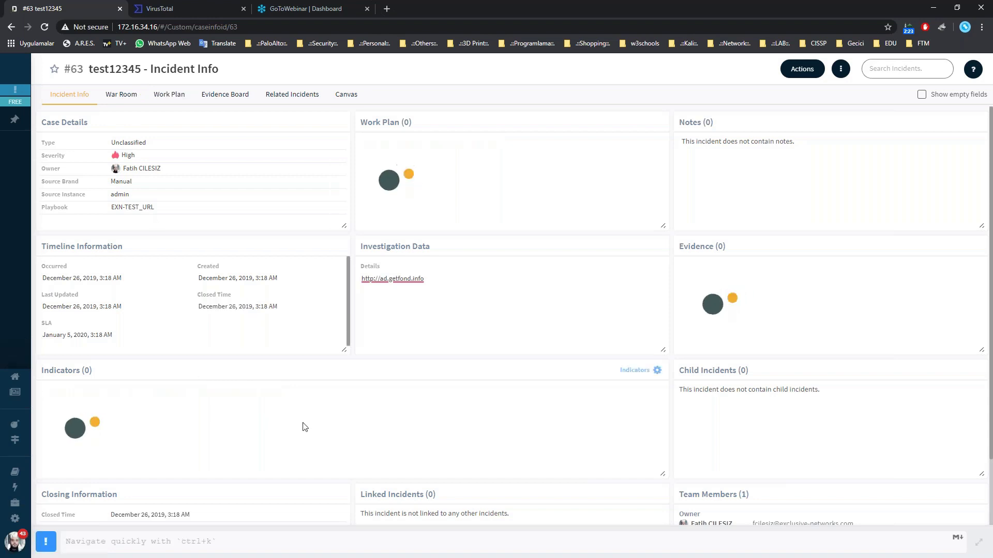
pyautogui.click(124, 96)
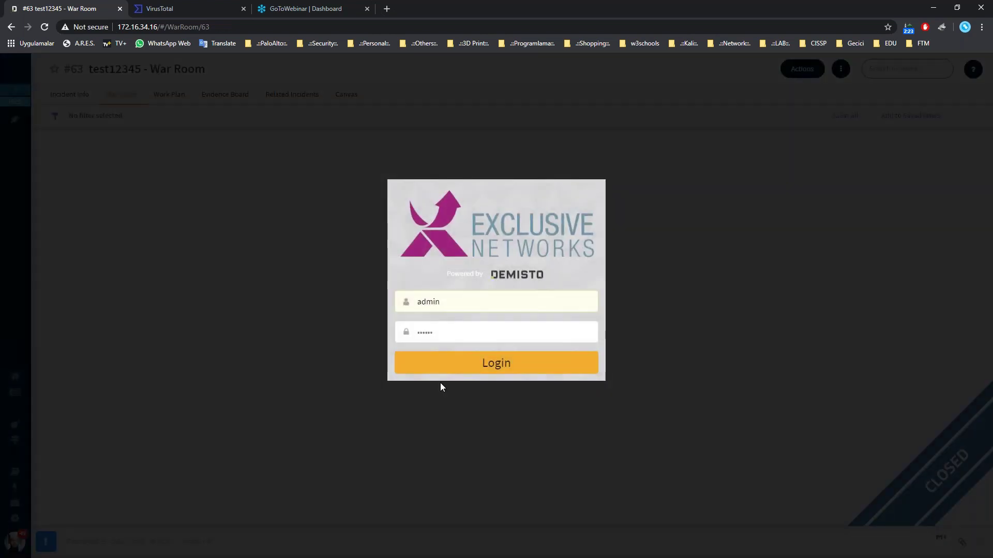
pyautogui.click(440, 368)
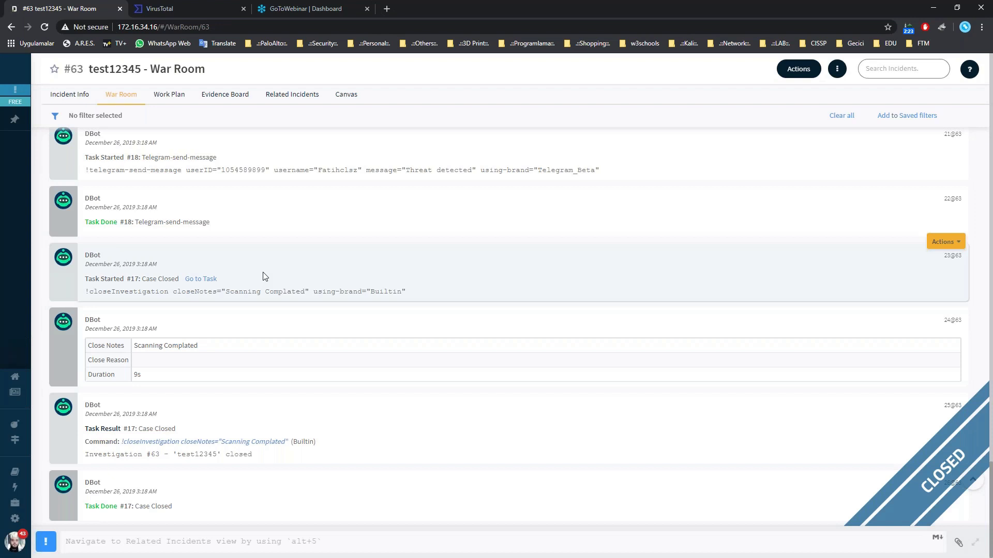
pyautogui.scroll(3, 263, 276)
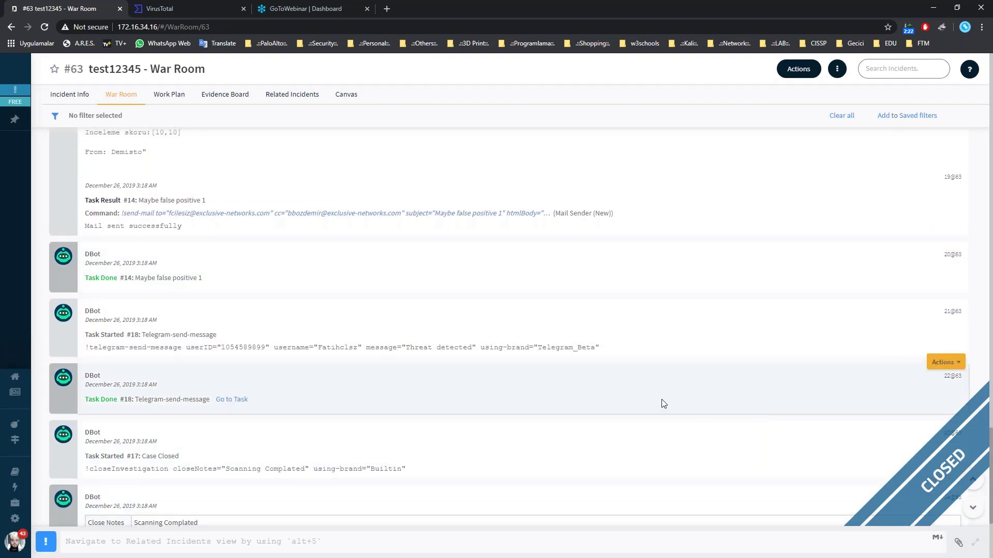
pyautogui.scroll(5, 662, 402)
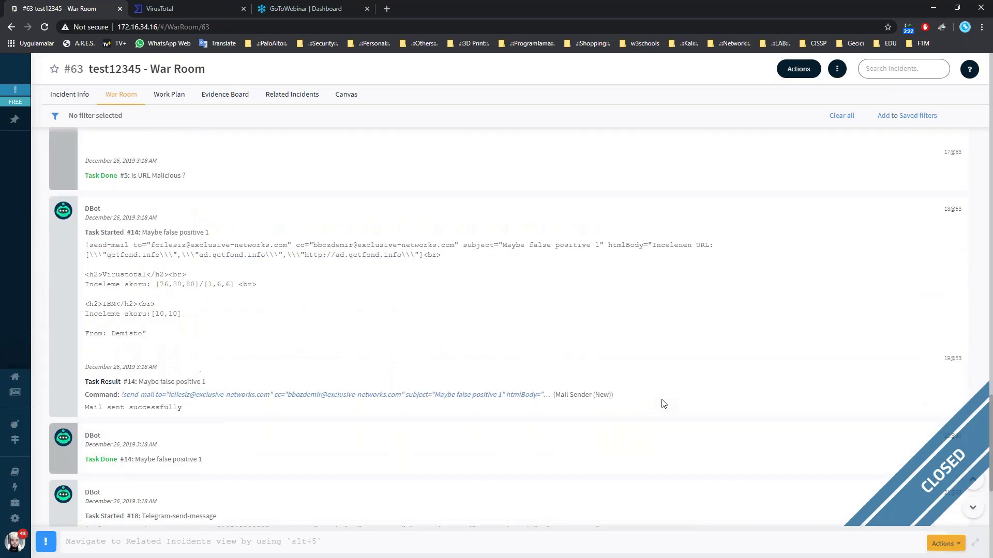
# Inspect the Extract-URL task's results and inputs in incident #63's Work Plan.
pyautogui.click(176, 102)
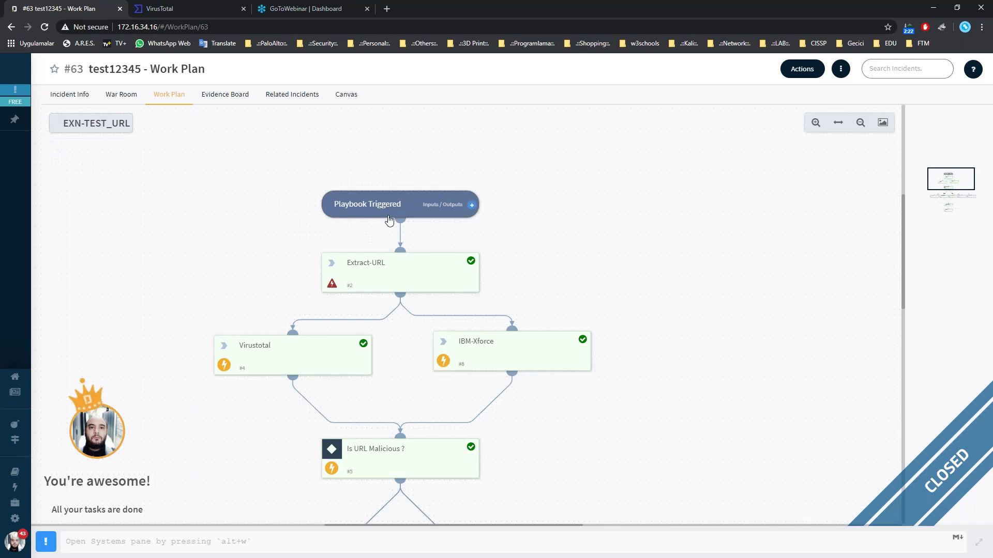
pyautogui.click(470, 283)
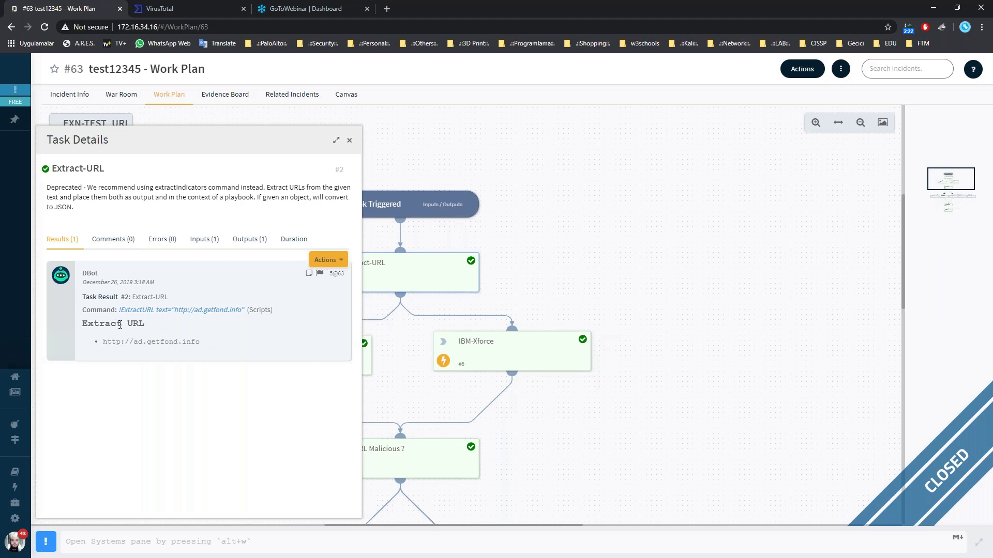
pyautogui.click(192, 240)
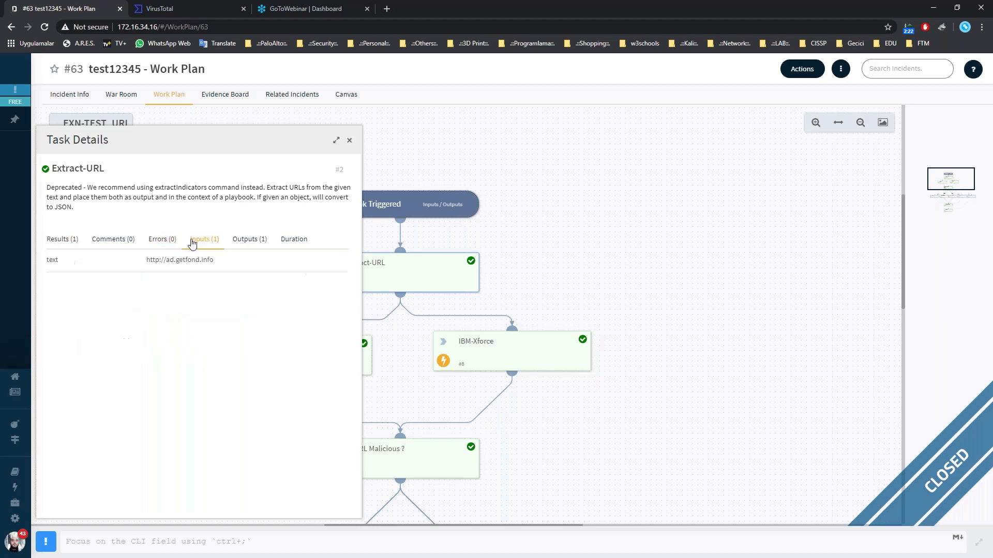
pyautogui.click(72, 240)
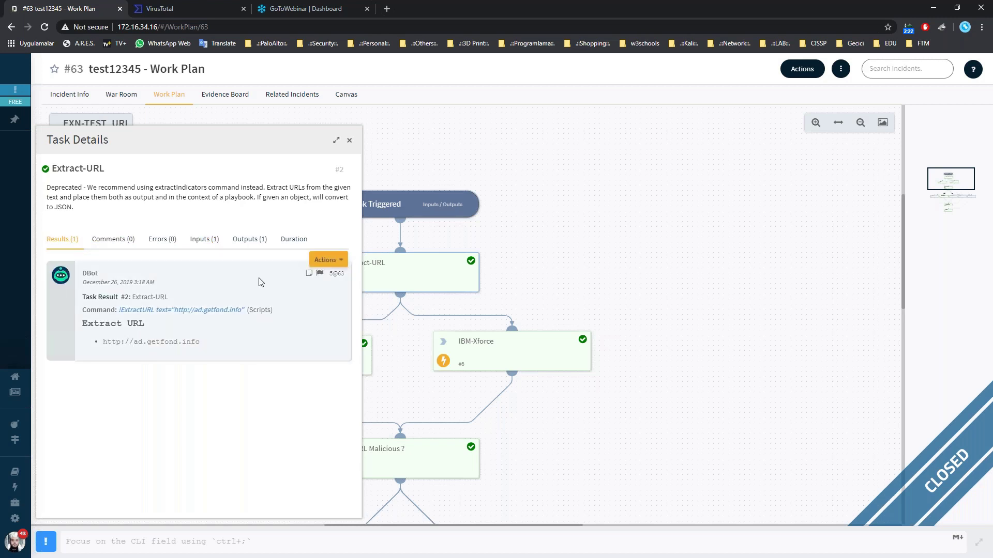
pyautogui.click(350, 140)
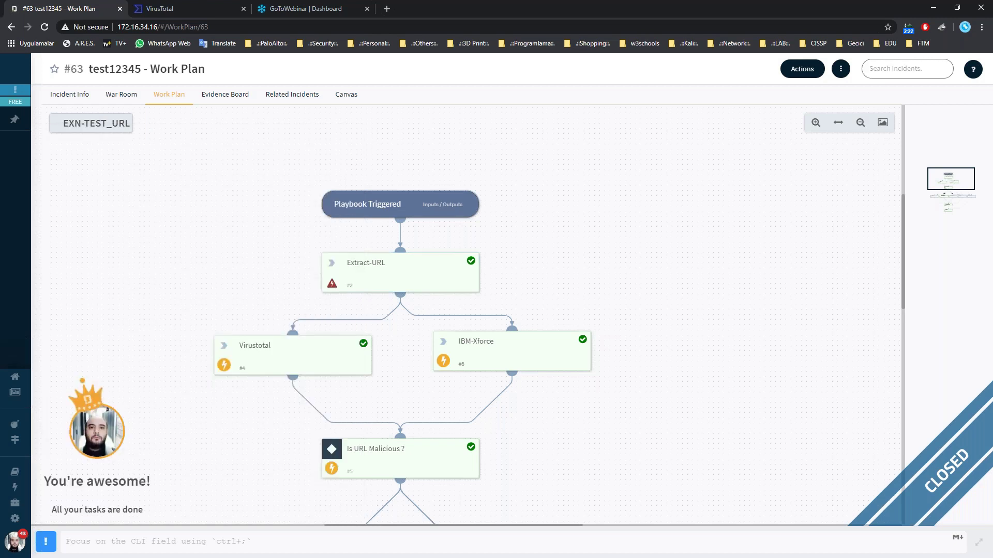
# Review the Virustotal task's DBot reputation results for getfond.info, then close its details.
pyautogui.click(298, 362)
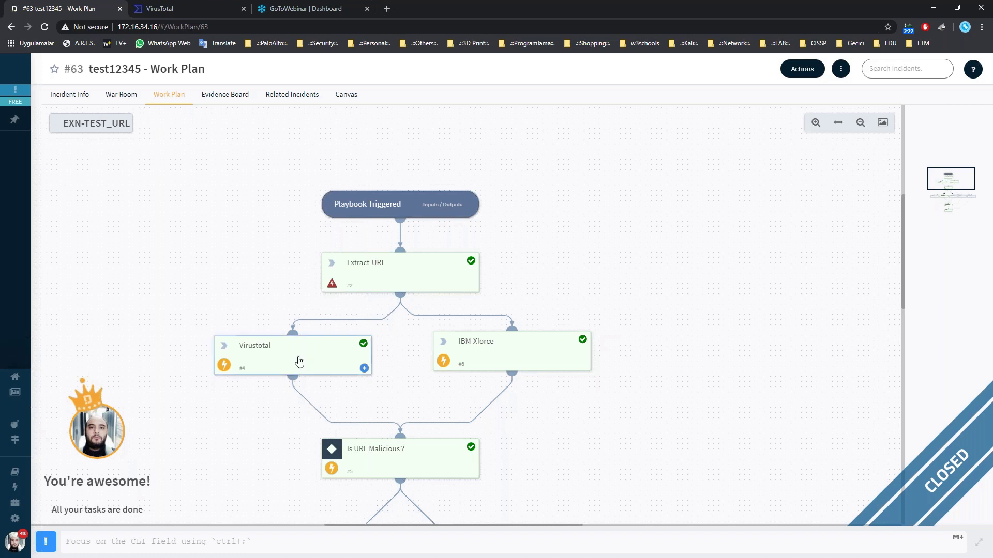
pyautogui.scroll(-3, 209, 359)
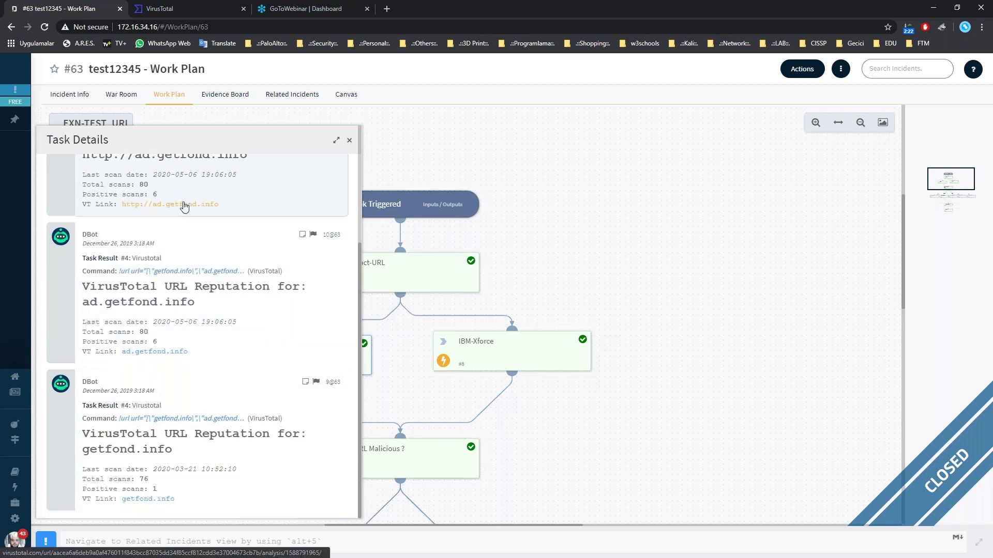
pyautogui.scroll(2, 184, 205)
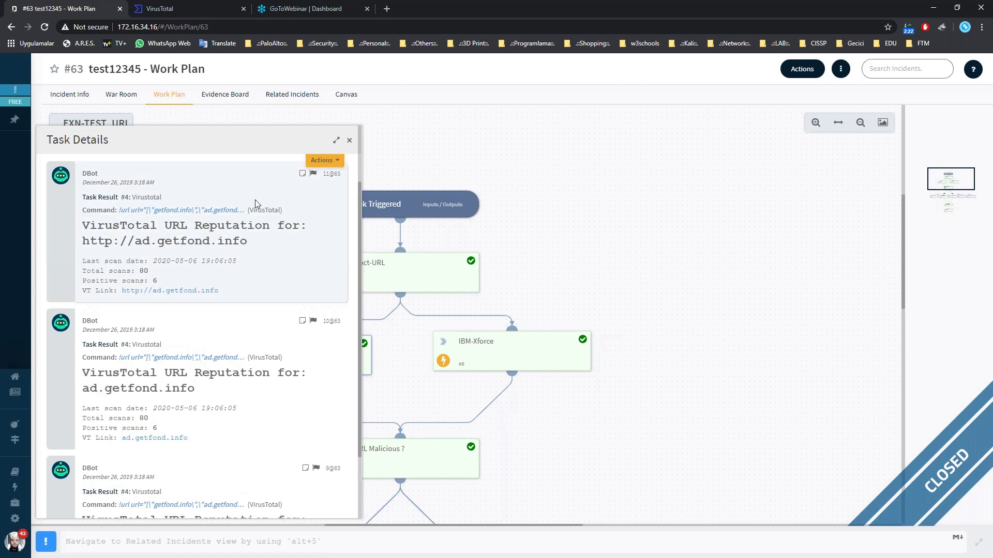
pyautogui.scroll(-1, 255, 199)
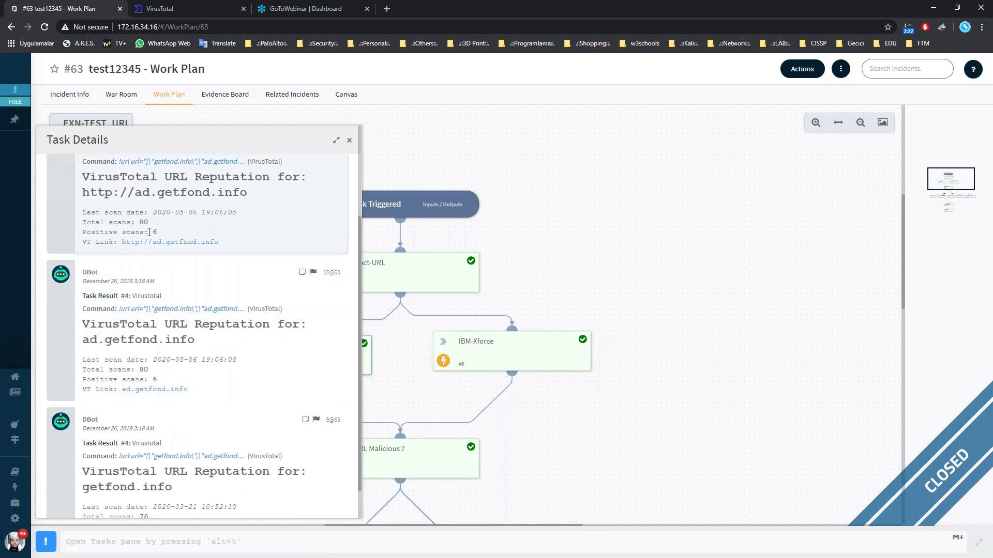
pyautogui.scroll(1, 147, 243)
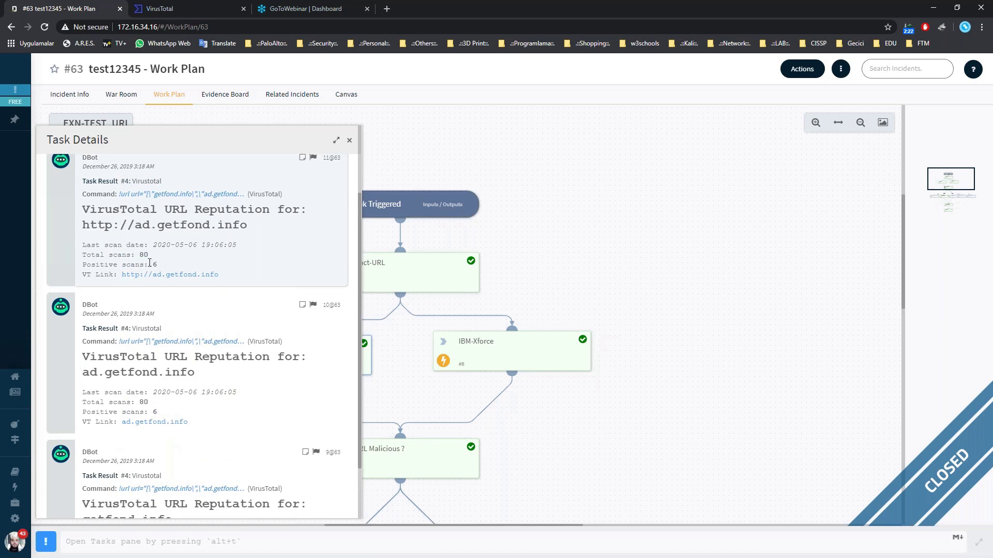
pyautogui.scroll(-2, 195, 321)
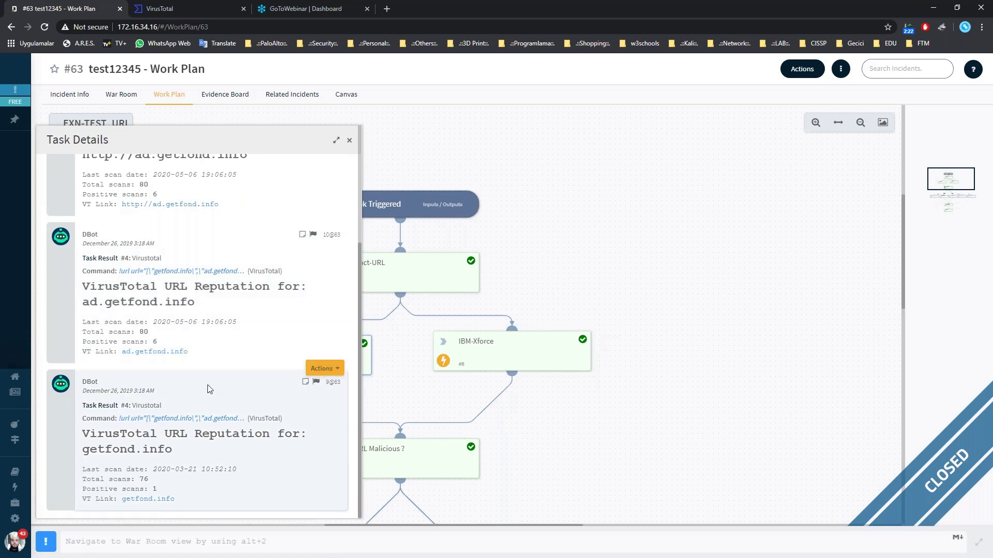
pyautogui.scroll(2, 175, 239)
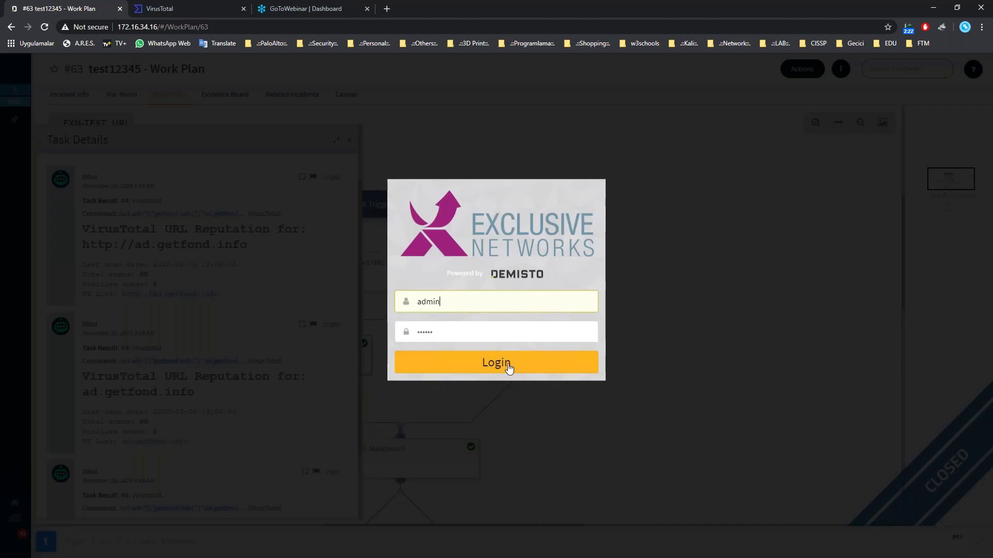
pyautogui.click(508, 366)
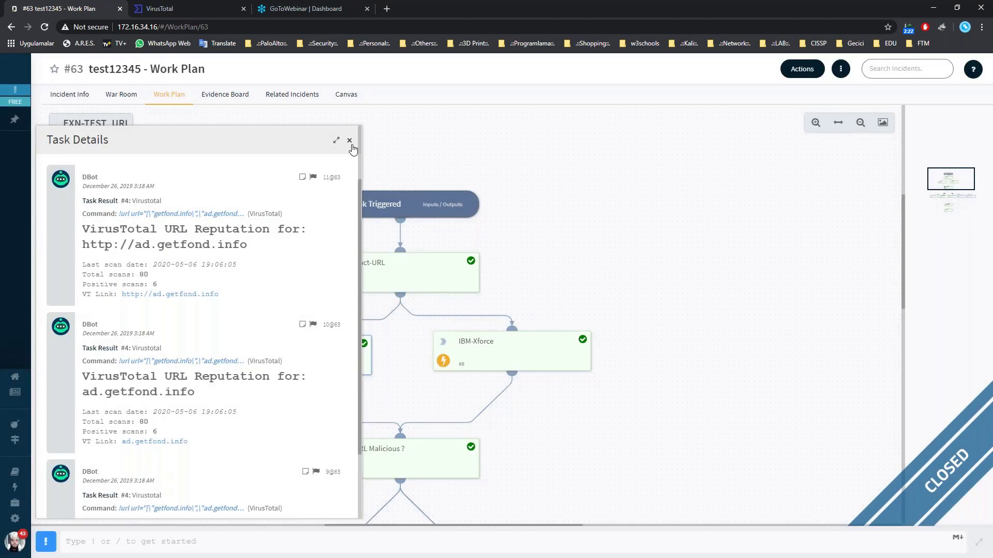
pyautogui.click(350, 142)
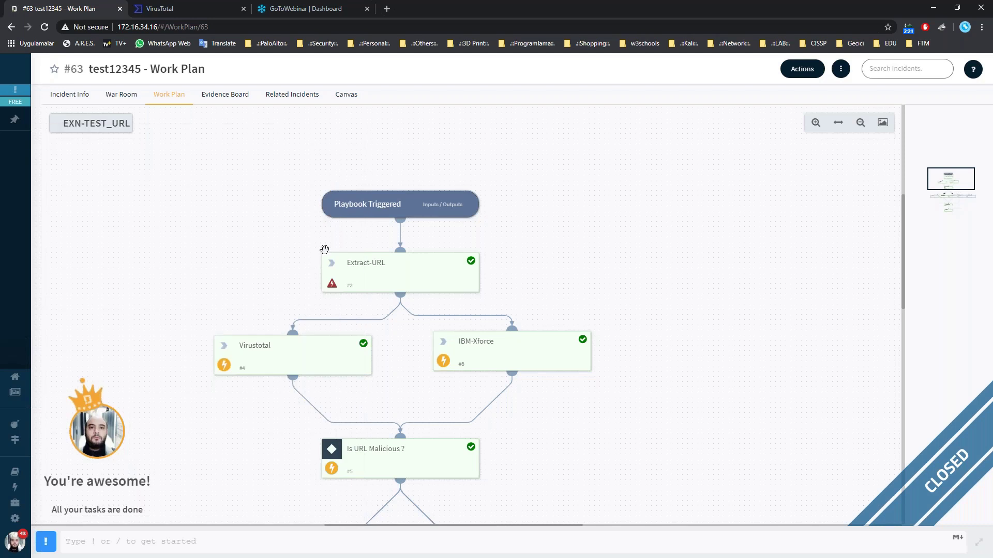
# Check the IBM-Xforce task's details.
pyautogui.scroll(-1, 324, 250)
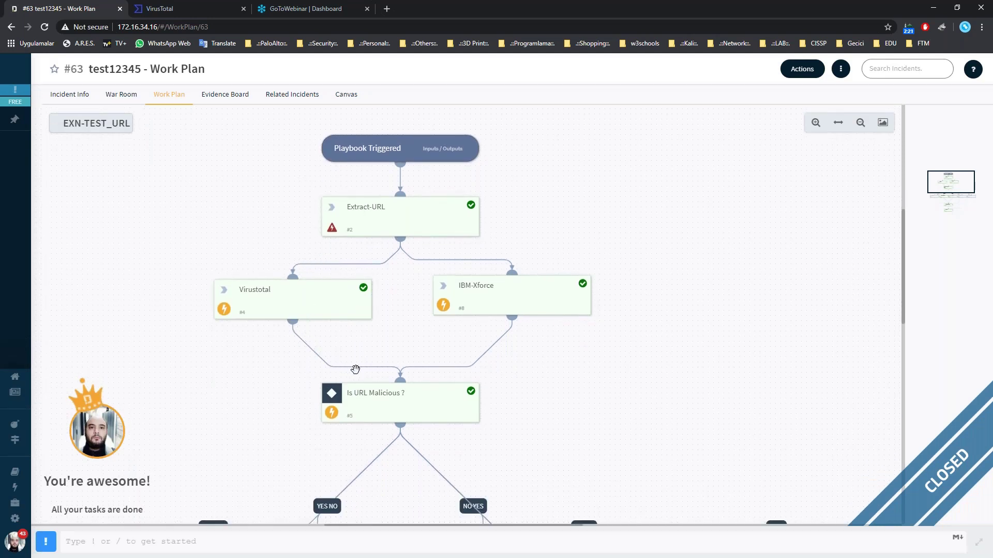
pyautogui.click(501, 300)
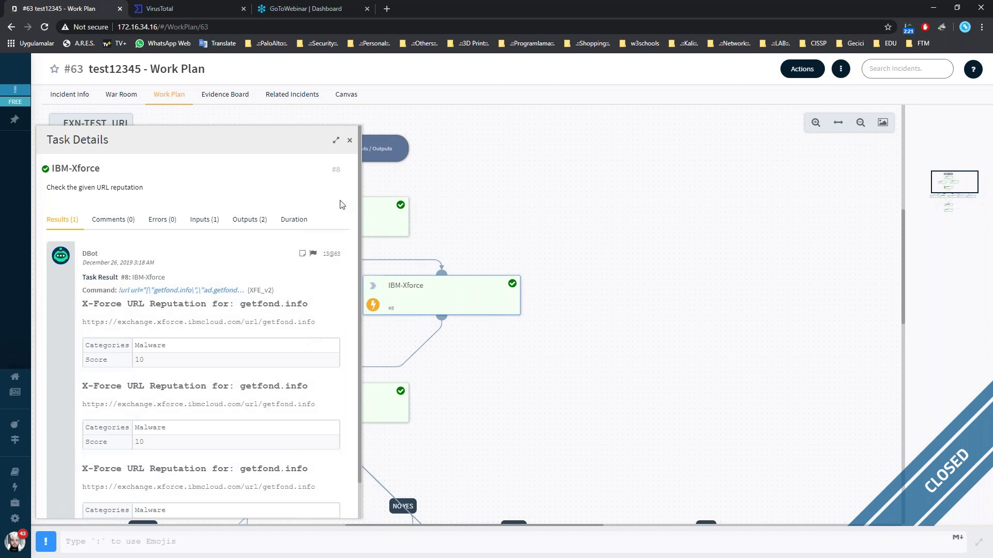
pyautogui.click(349, 141)
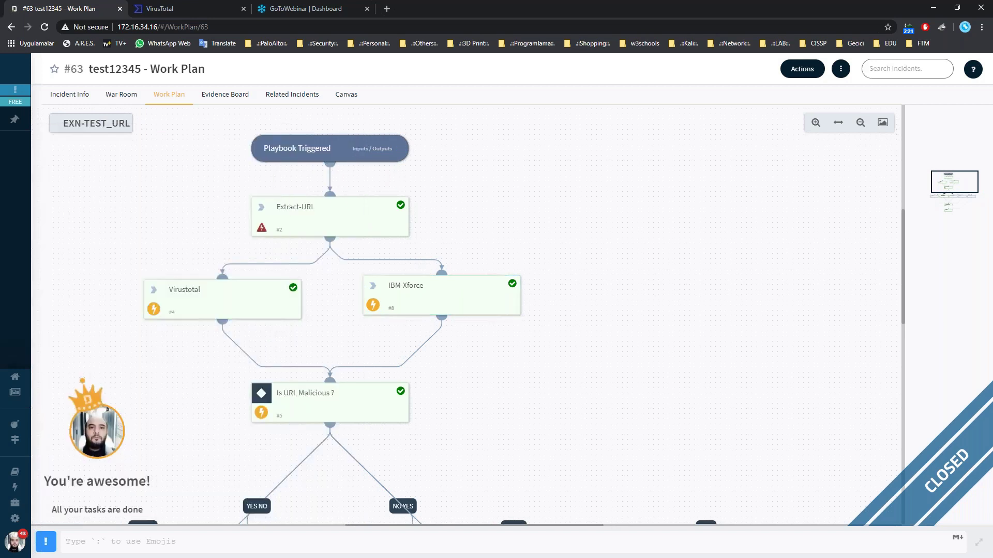
# Review the Maybe false positive 1 email task's results and inputs.
pyautogui.scroll(-2, 354, 161)
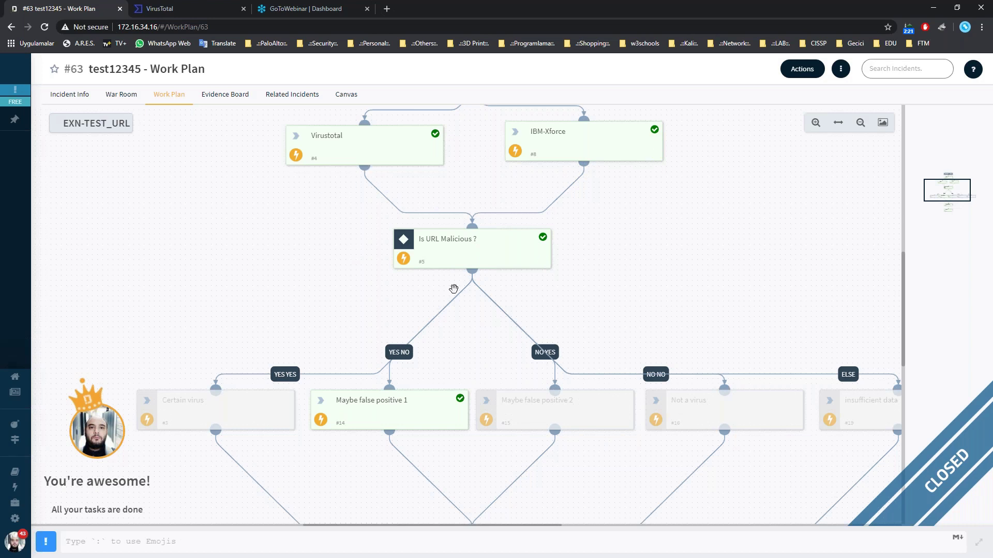
pyautogui.scroll(-5, 453, 289)
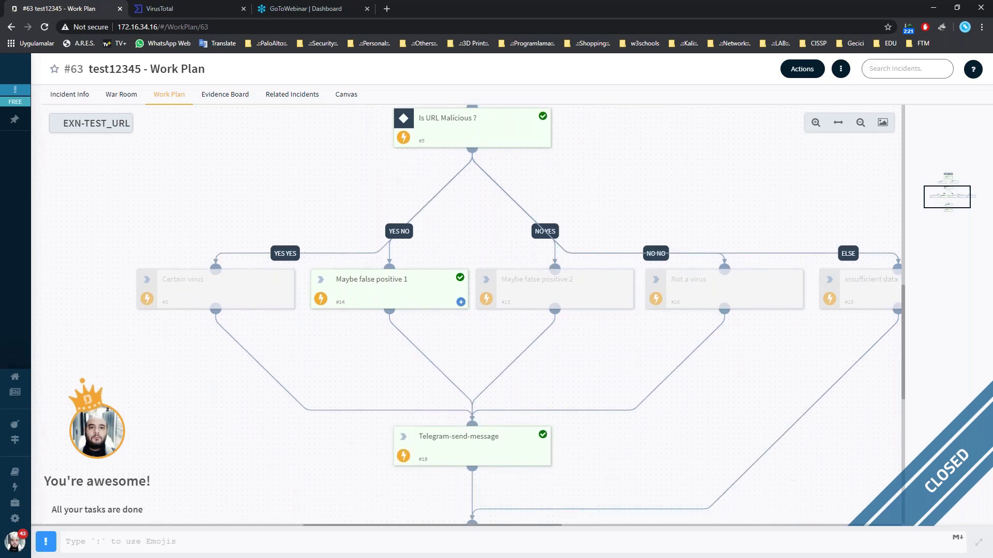
pyautogui.click(408, 285)
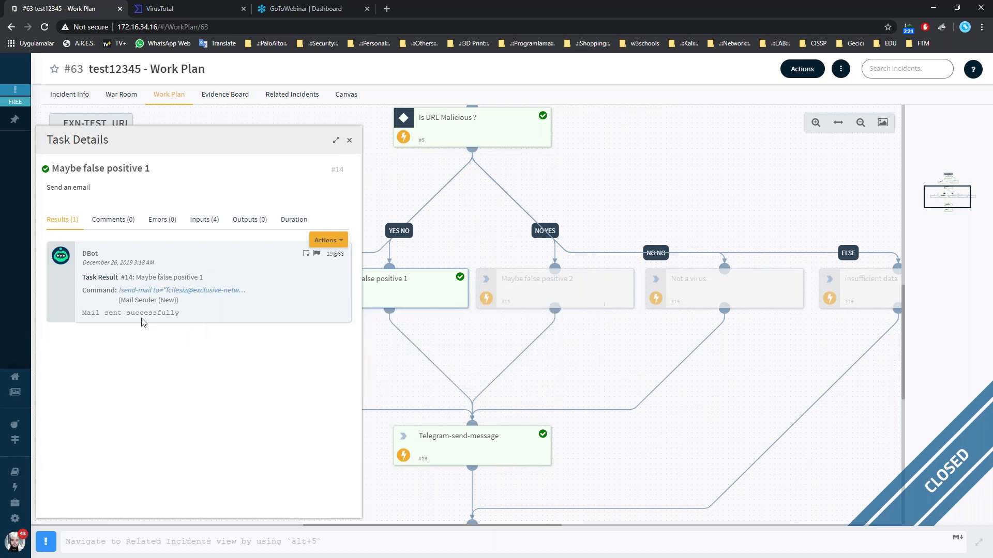
pyautogui.click(204, 219)
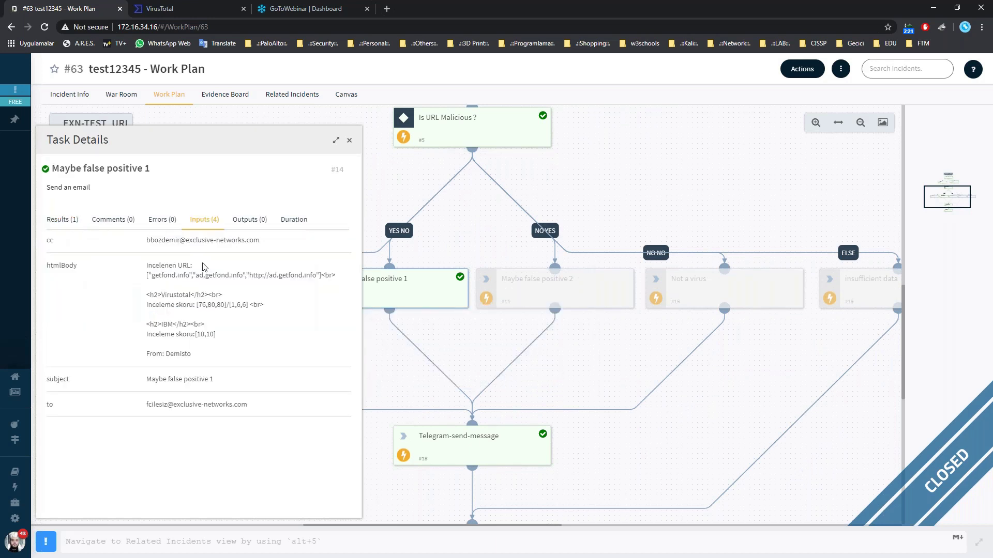
pyautogui.click(73, 223)
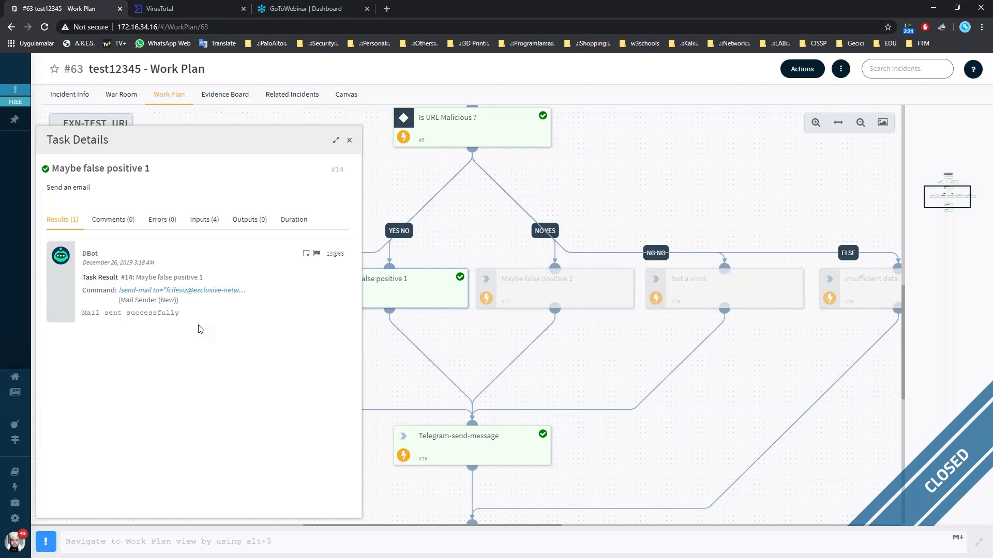
# Log back in and view the Telegram-send-message task's inputs, message 'Threat detected'.
pyautogui.click(404, 221)
pyautogui.click(495, 362)
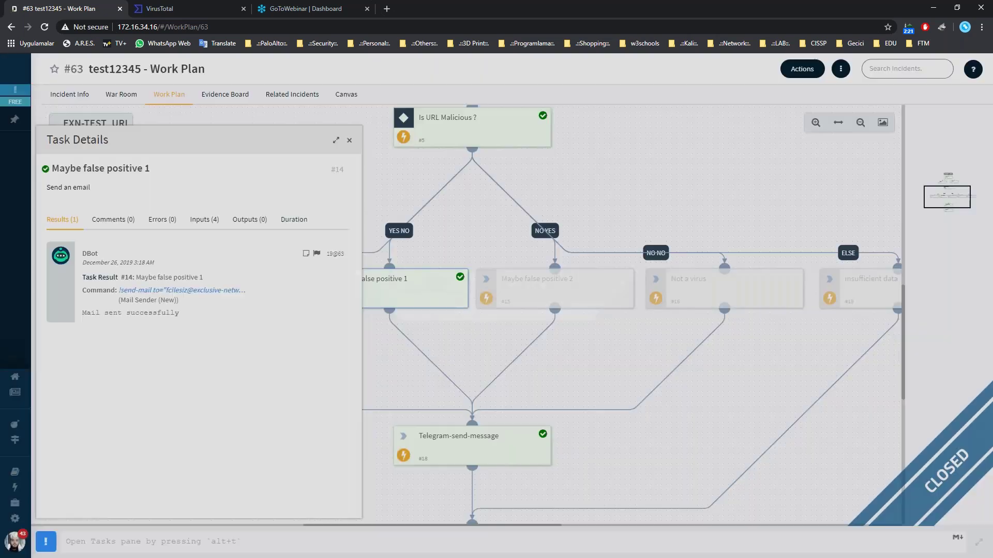
pyautogui.click(488, 457)
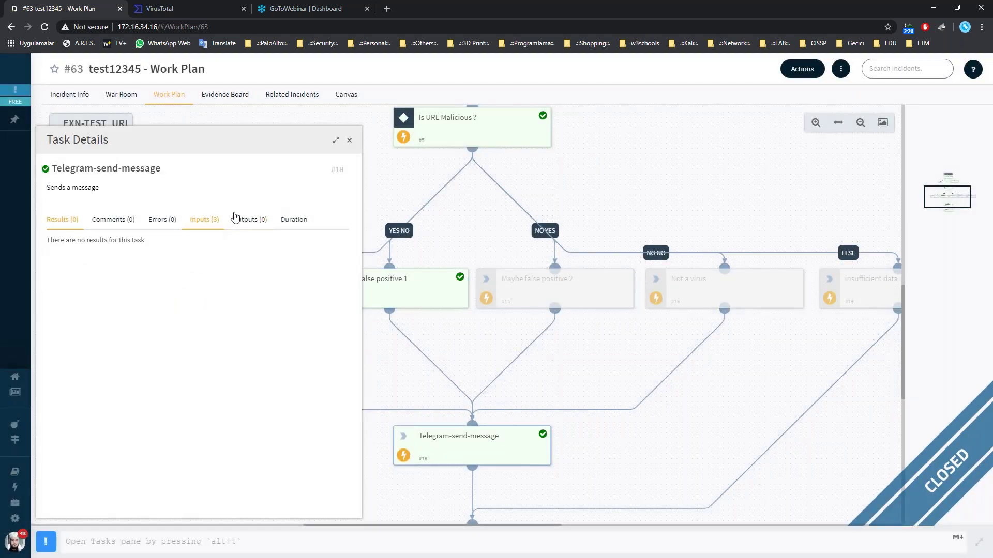
pyautogui.click(204, 220)
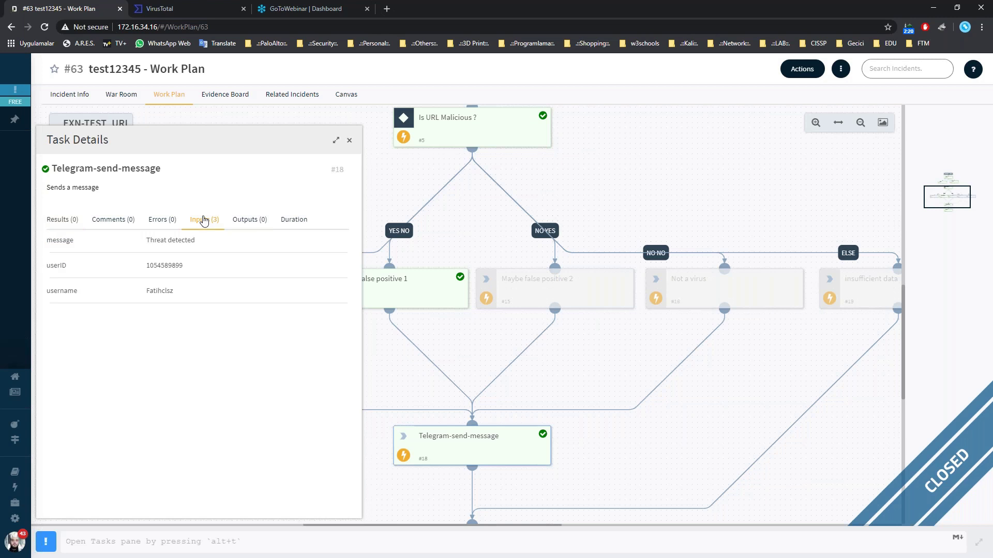
# Close the Telegram task details, scan the Work Plan graph, and focus the footer CLI input.
pyautogui.click(350, 141)
pyautogui.scroll(-3, 457, 348)
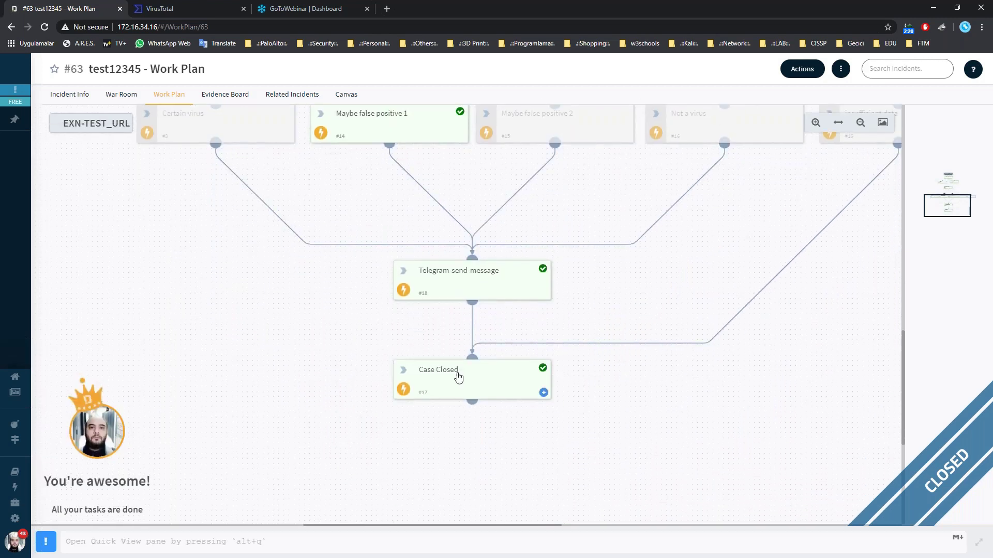
pyautogui.scroll(1, 471, 312)
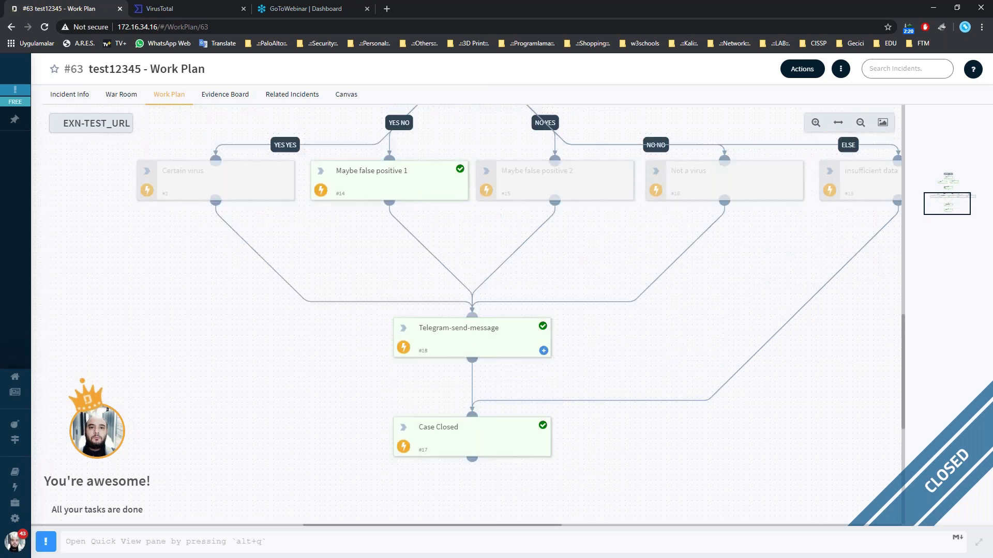
pyautogui.scroll(6, 471, 331)
pyautogui.scroll(1, 471, 331)
pyautogui.scroll(-2, 471, 331)
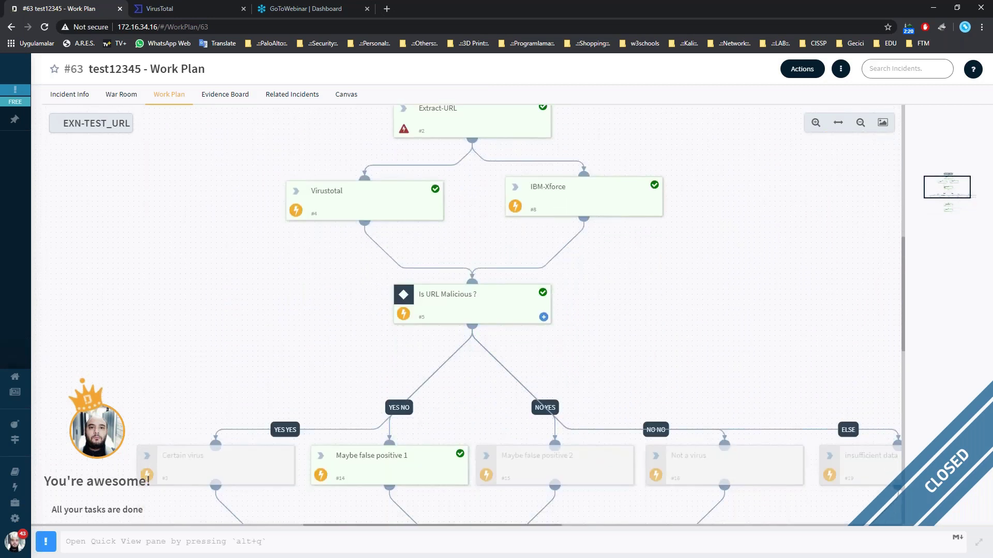
pyautogui.scroll(-3, 472, 331)
pyautogui.scroll(3, 472, 331)
pyautogui.scroll(3, 360, 341)
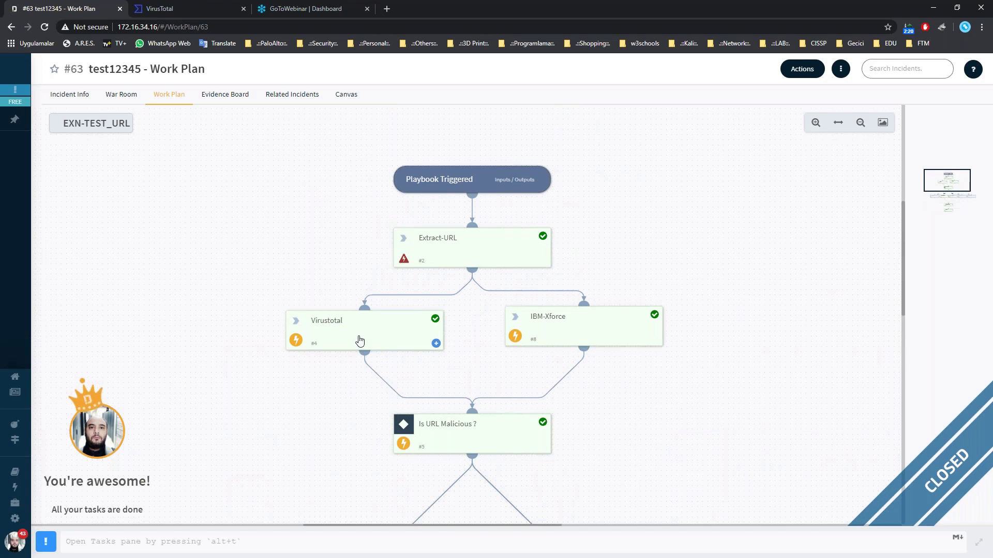
pyautogui.scroll(-4, 360, 340)
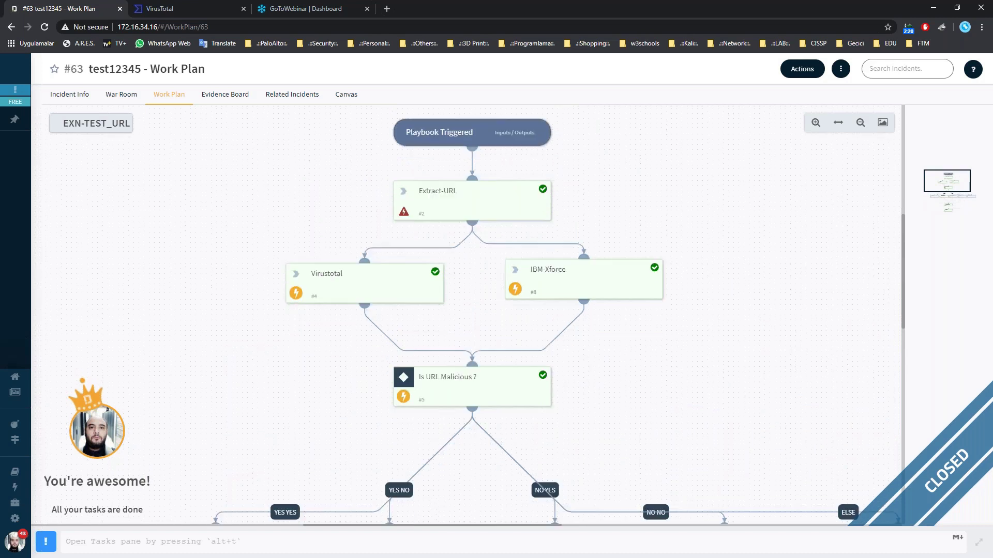
pyautogui.scroll(-2, 405, 321)
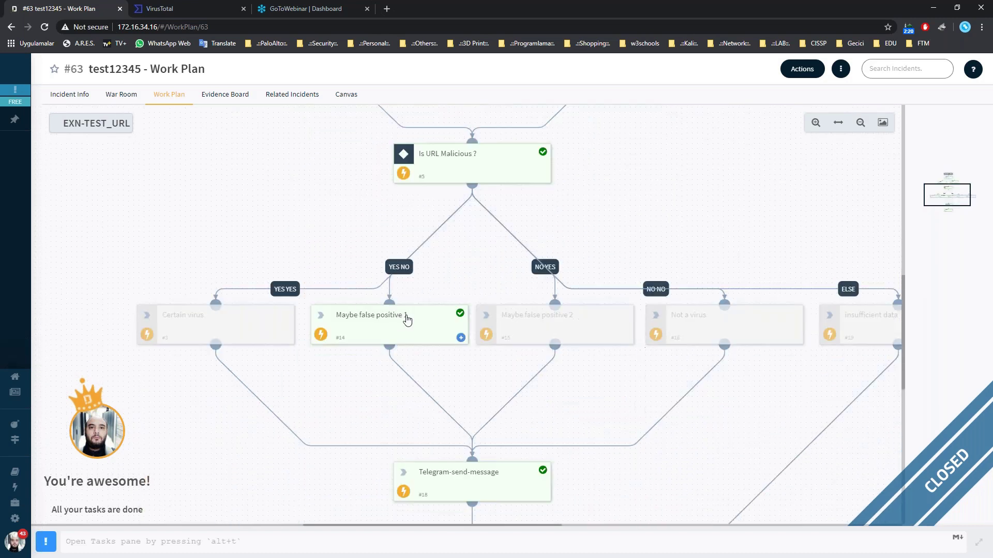
pyautogui.click(125, 545)
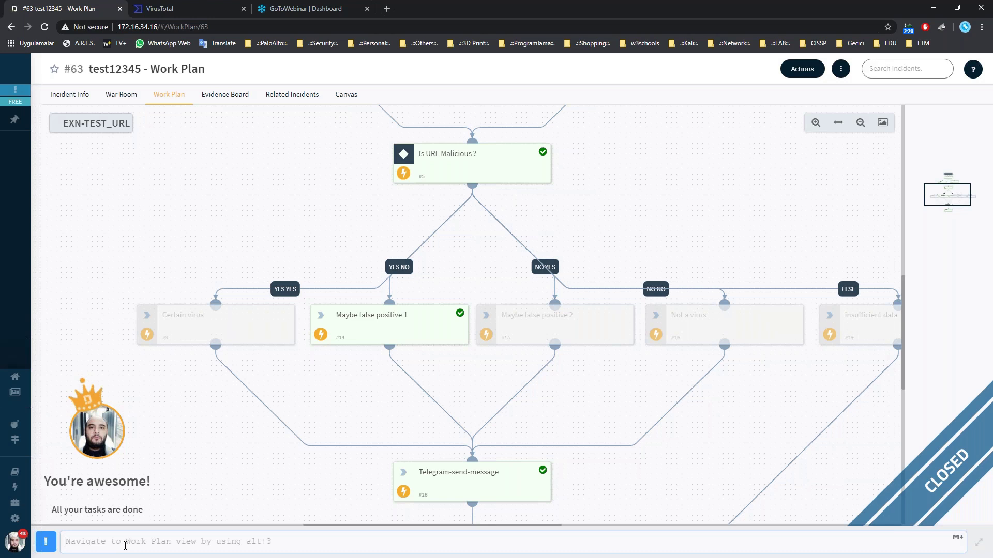
# Browse the !ip command suggestions in the command line, signing back in when the session expires.
pyautogui.click(93, 547)
pyautogui.write('!')
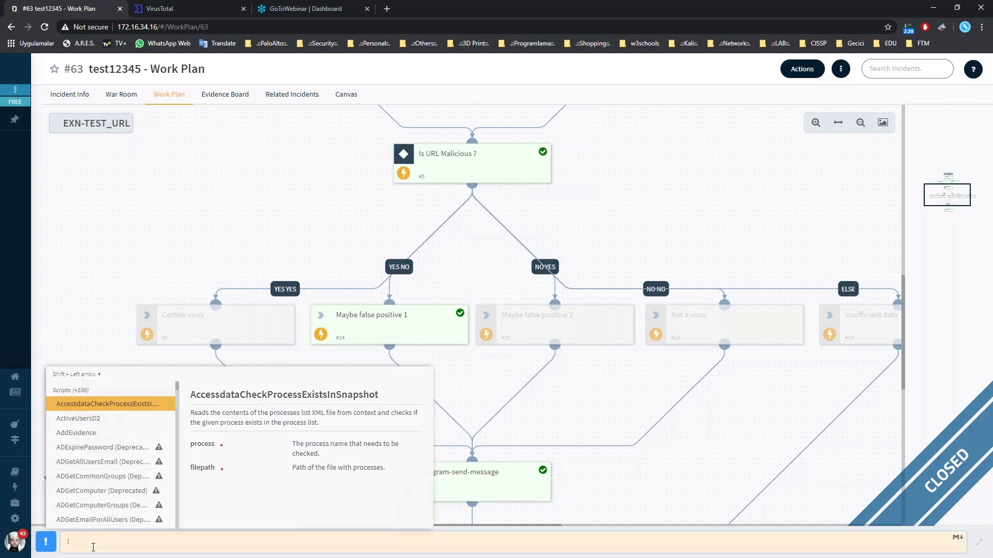
pyautogui.write('ip')
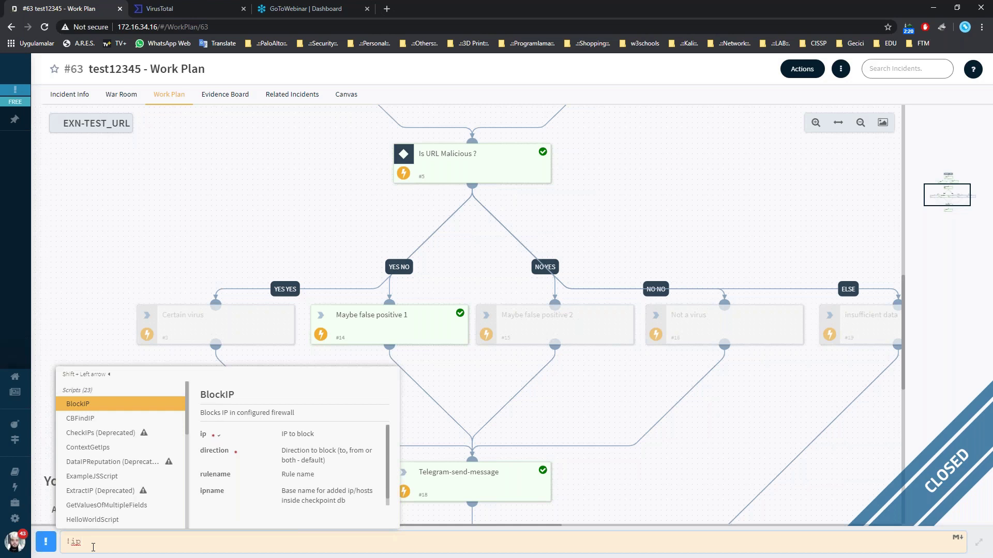
pyautogui.write('-')
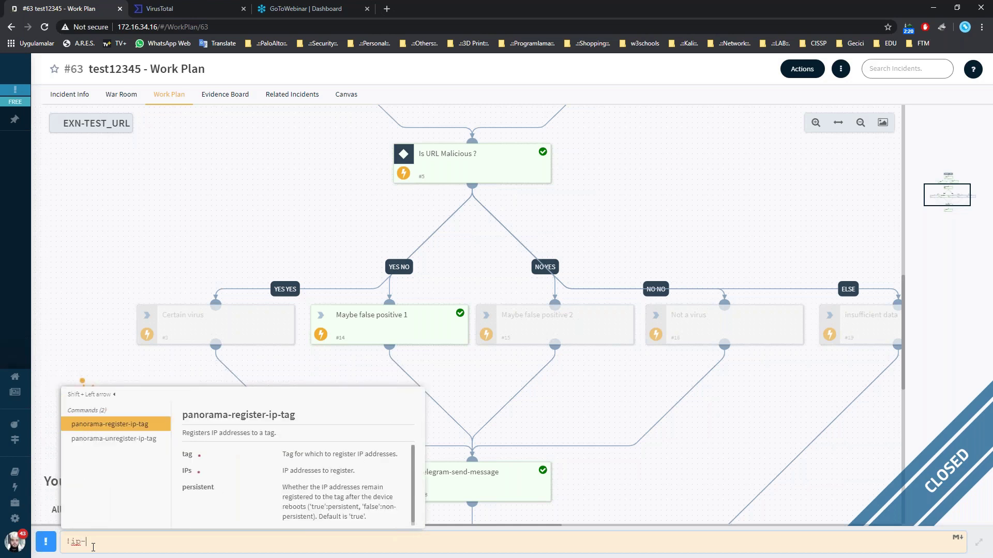
pyautogui.press('BackSpace')
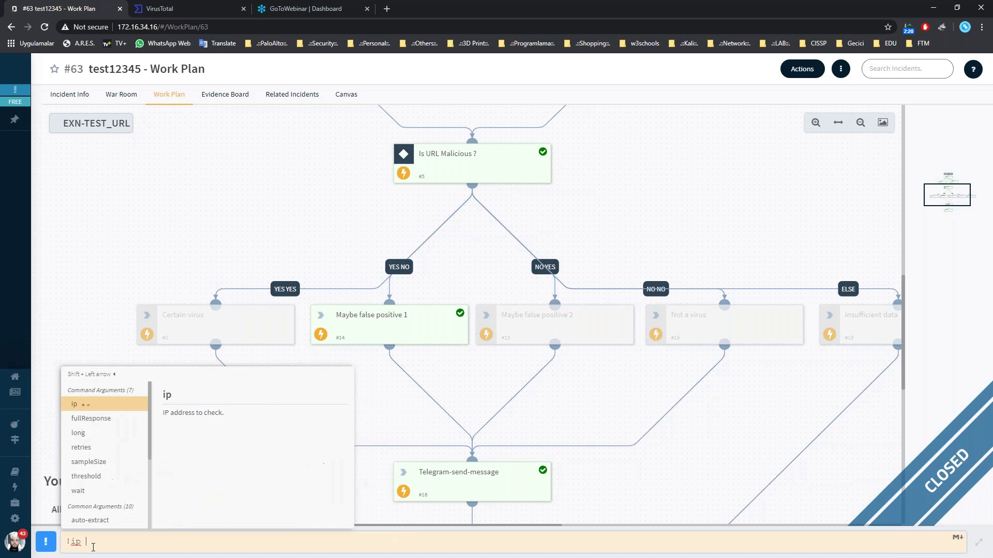
pyautogui.write('ra')
pyautogui.press('BackSpace')
pyautogui.press('BackSpace')
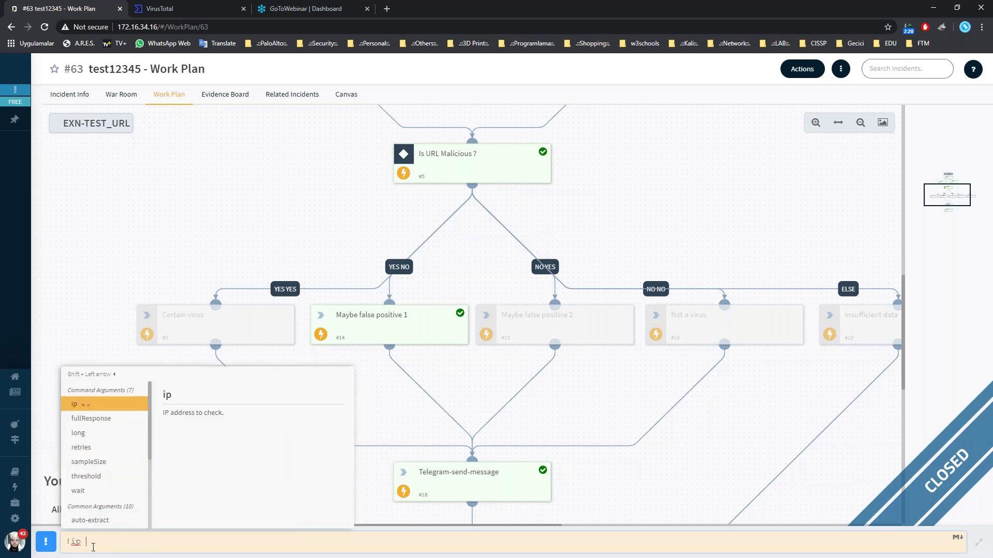
pyautogui.press('Down')
pyautogui.press('Down')
pyautogui.press('Down')
pyautogui.press('Down')
pyautogui.press('Down')
pyautogui.press('Down')
pyautogui.press('Down')
pyautogui.press('Down')
pyautogui.press('Down')
pyautogui.press('Down')
pyautogui.press('Down')
pyautogui.press('Down')
pyautogui.press('Down')
pyautogui.press('Down')
pyautogui.press('Down')
pyautogui.press('Down')
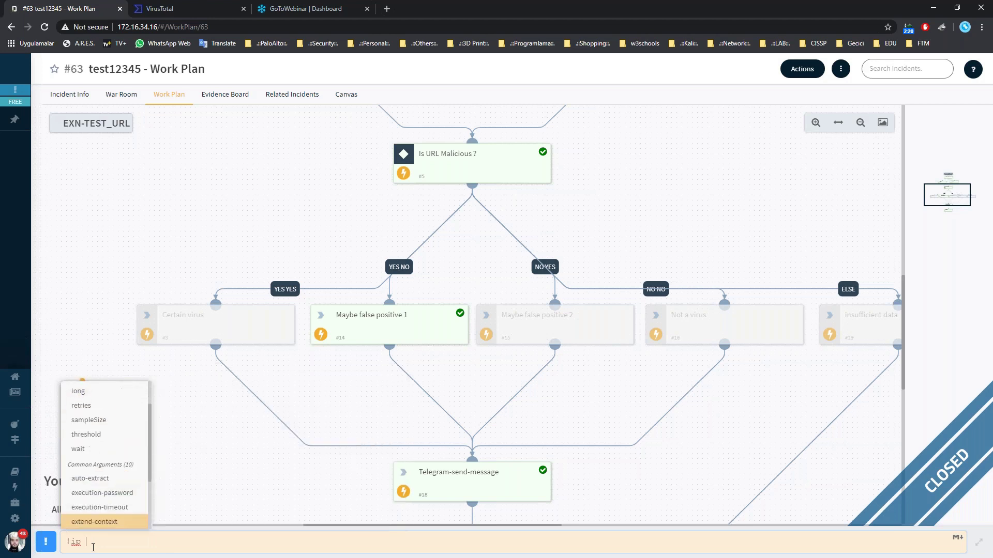
pyautogui.press('Down')
pyautogui.press('Down')
pyautogui.press('Down')
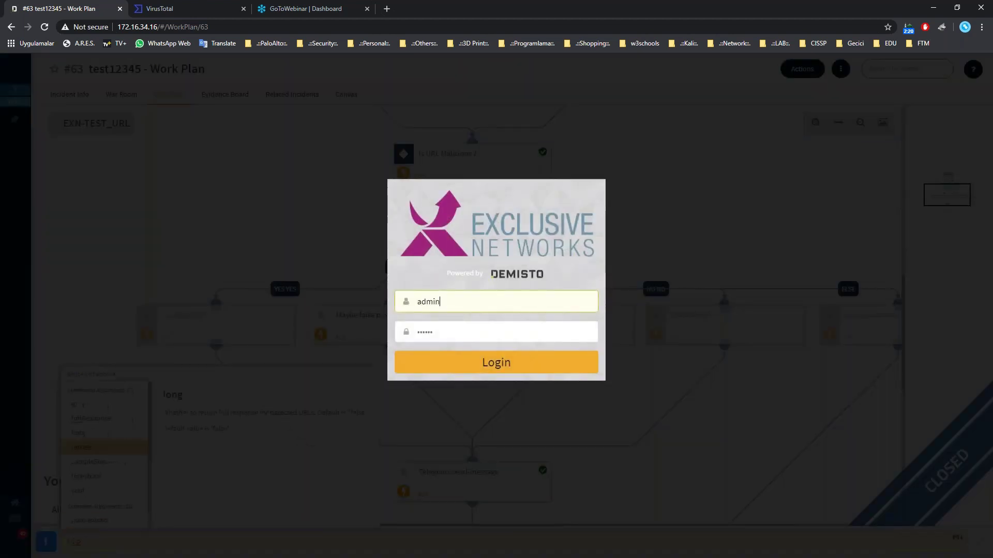
pyautogui.click(443, 358)
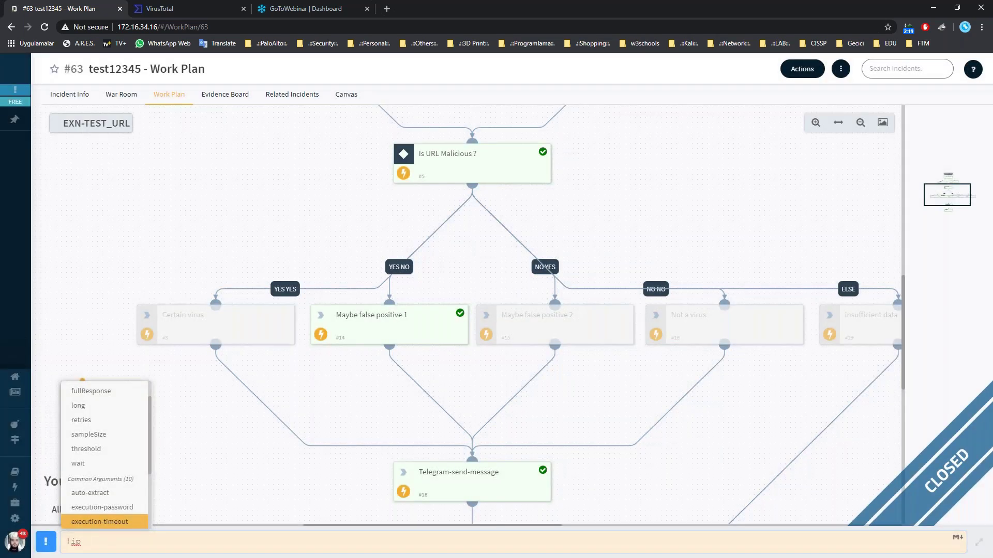
# Insert the IPReputation script from the ip suggestions, then clear the command line.
pyautogui.press('BackSpace')
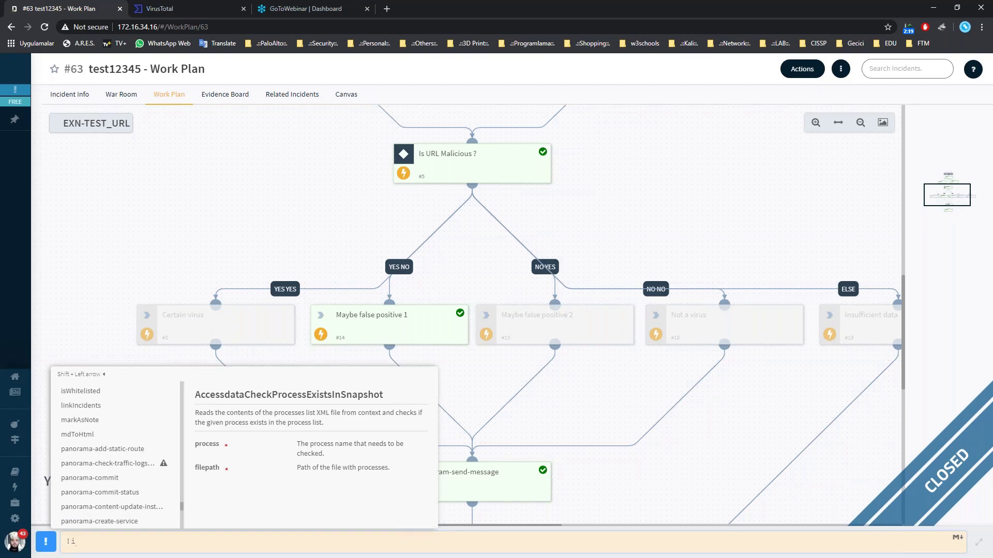
pyautogui.write('p')
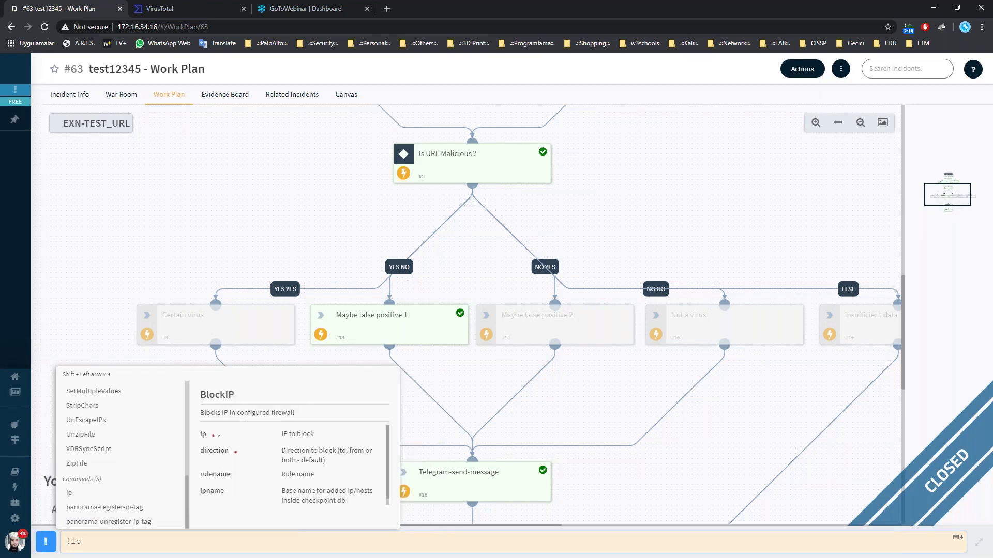
pyautogui.press('Down')
pyautogui.press('Down')
pyautogui.press('Down')
pyautogui.press('Down')
pyautogui.press('Down')
pyautogui.press('Down')
pyautogui.press('Down')
pyautogui.press('Down')
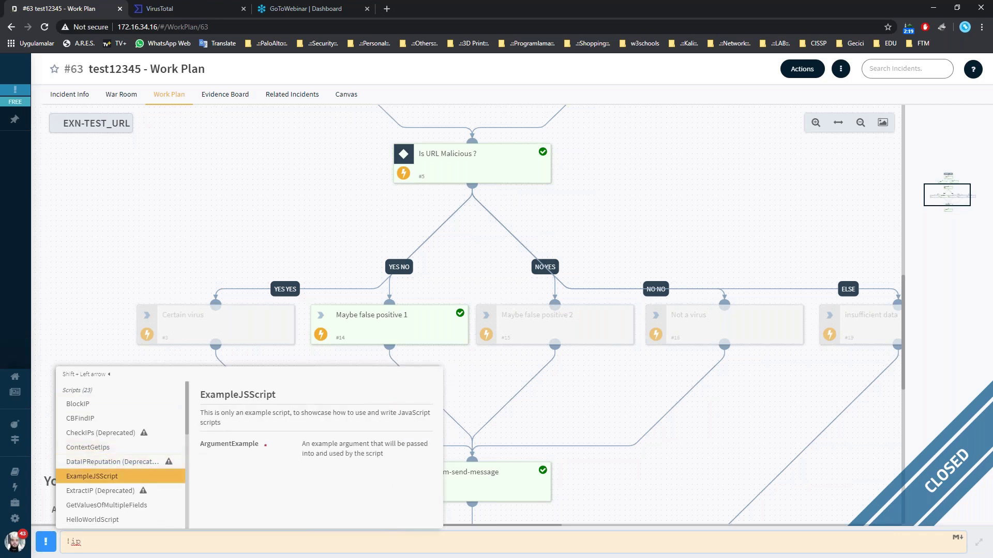
pyautogui.press('Down')
pyautogui.press('Down')
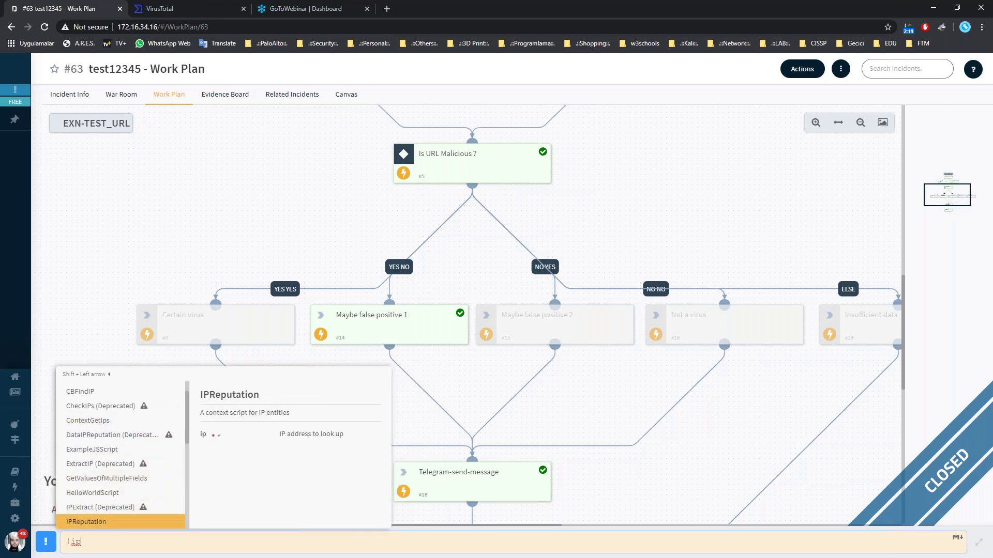
pyautogui.press('Return')
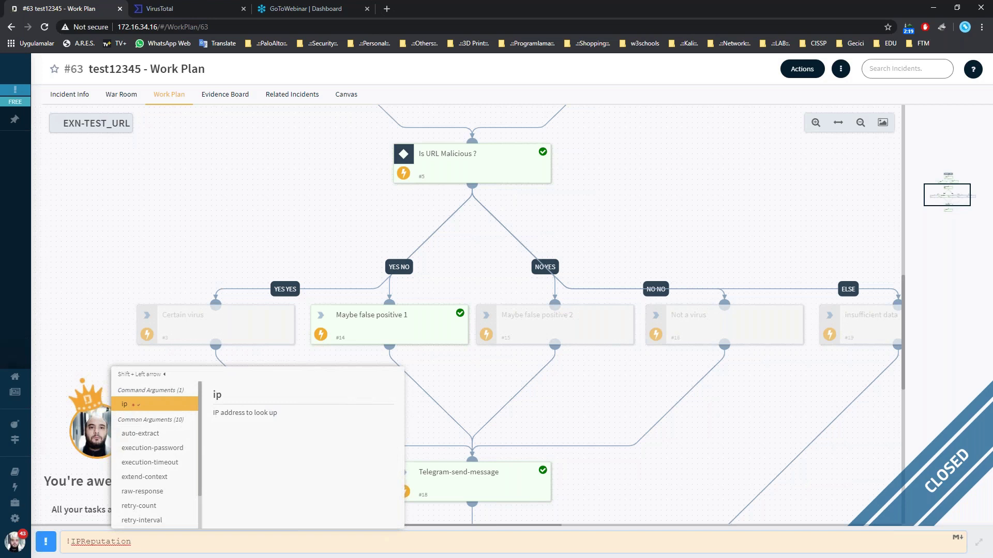
pyautogui.press('BackSpace')
pyautogui.press('BackSpace')
pyautogui.press('BackSpace')
pyautogui.press('BackSpace')
pyautogui.press('BackSpace')
pyautogui.press('BackSpace')
pyautogui.press('BackSpace')
pyautogui.press('BackSpace')
pyautogui.press('BackSpace')
pyautogui.press('BackSpace')
pyautogui.press('BackSpace')
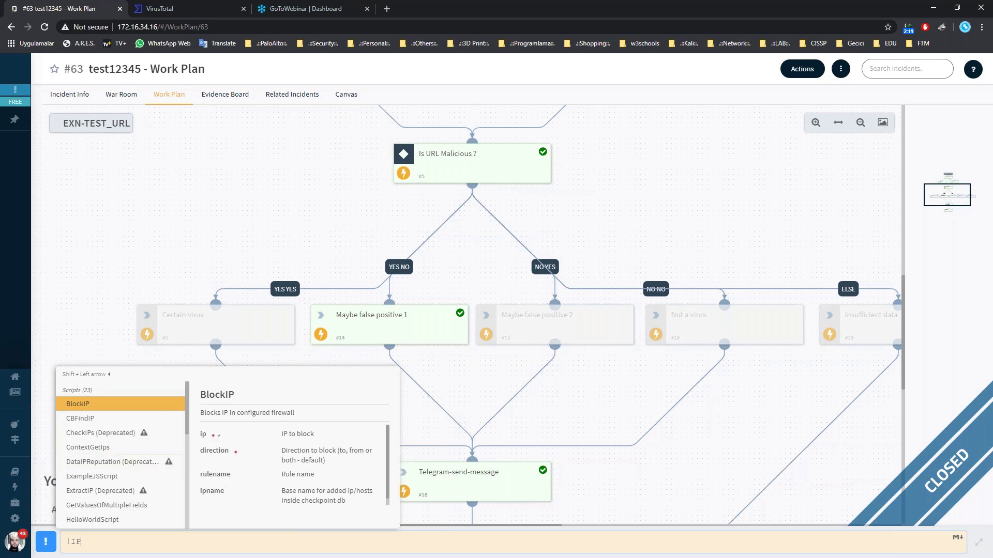
pyautogui.press('BackSpace')
pyautogui.press('BackSpace')
pyautogui.press('BackSpace')
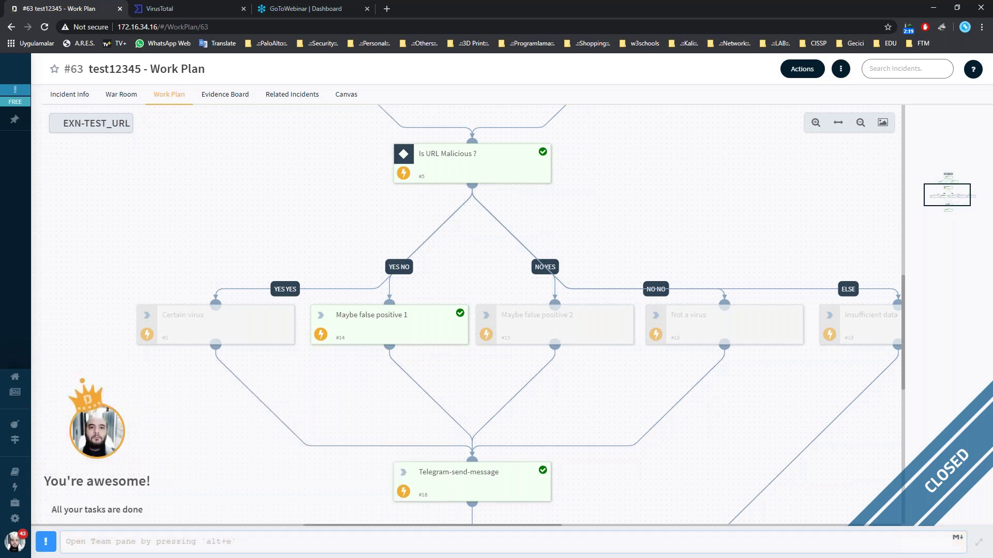
# Enter !DataDomainReputation with input=ad.getfond.info in the command line.
pyautogui.write('!doma')
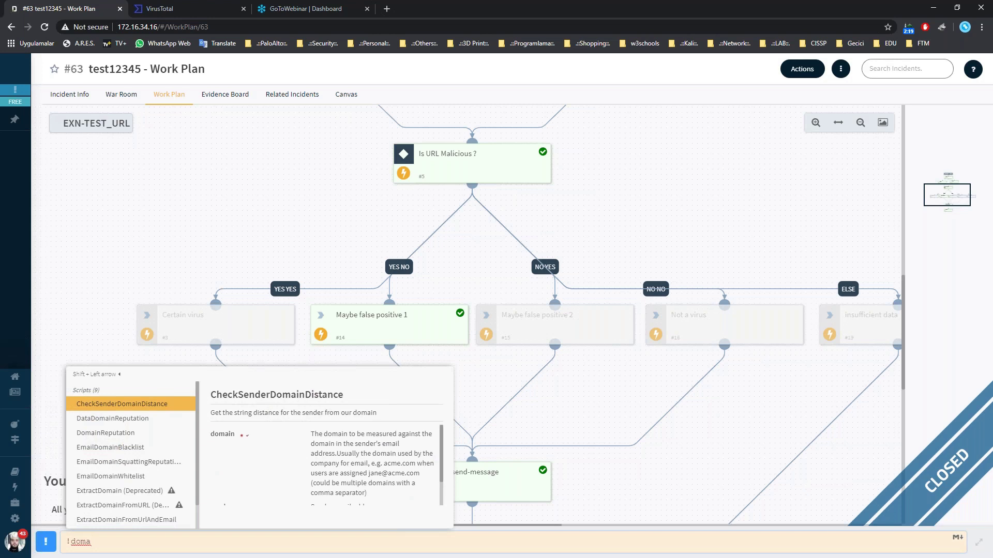
pyautogui.write('in')
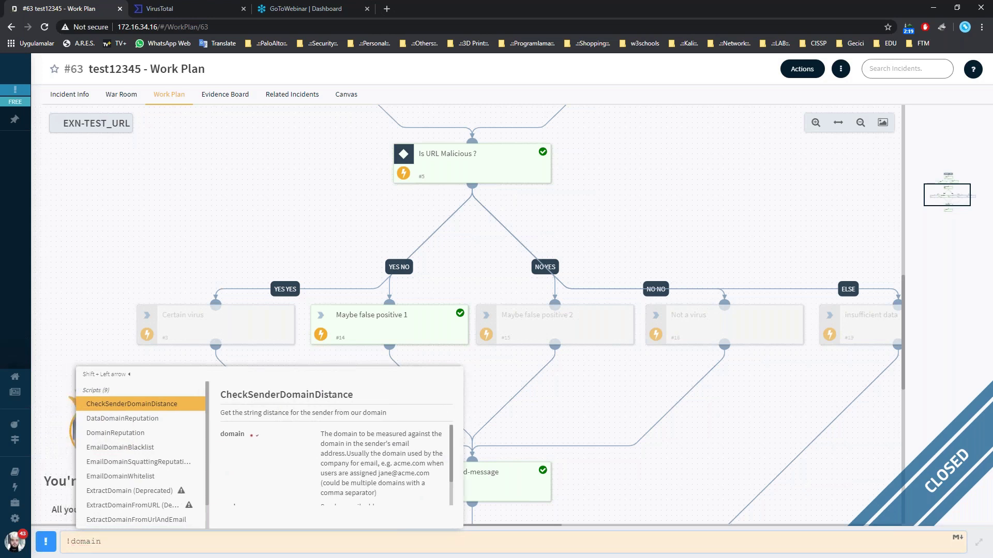
pyautogui.write('r')
pyautogui.press('Return')
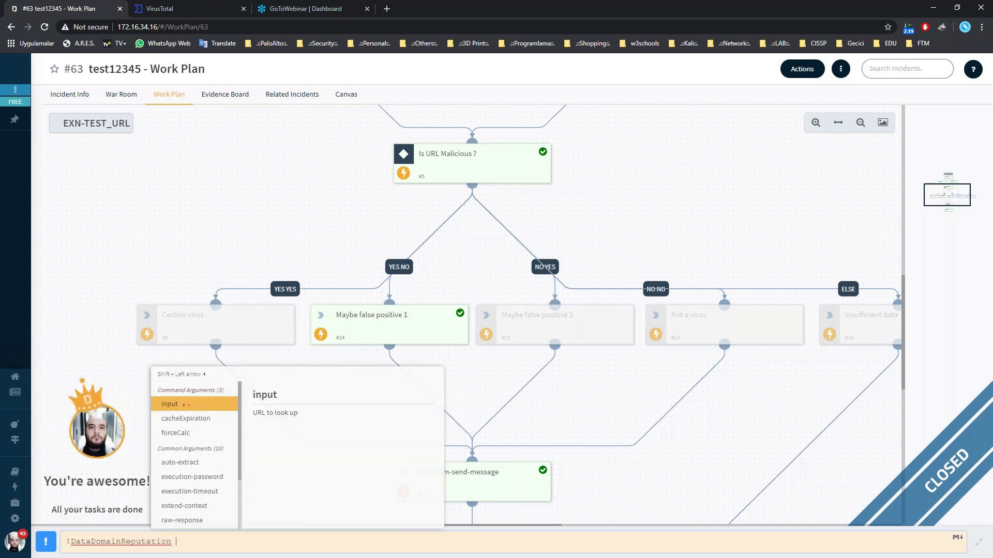
pyautogui.press('Return')
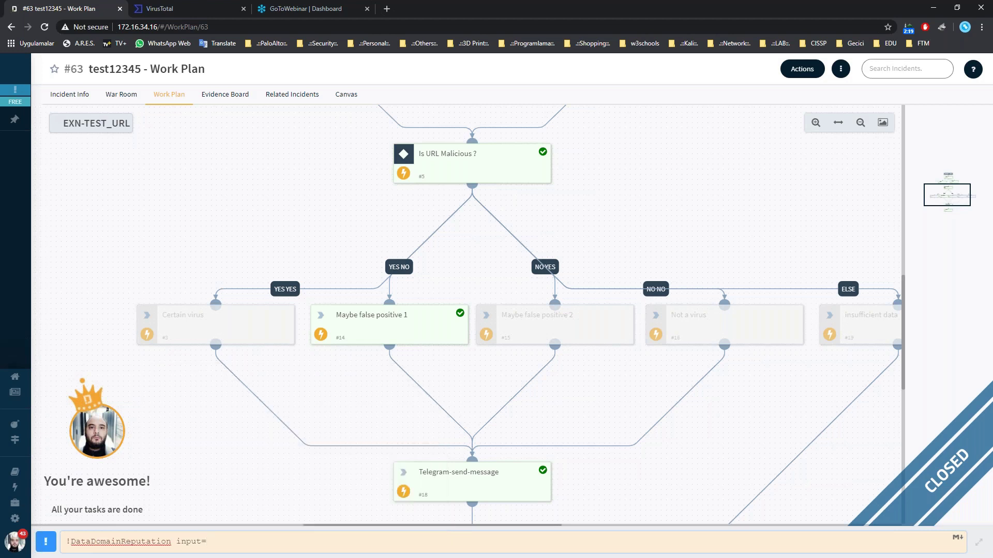
pyautogui.write('ad.getfond.info')
# Run the DataDomainReputation check on ad.getfond.info, then begin a new '!' command.
pyautogui.press('Return')
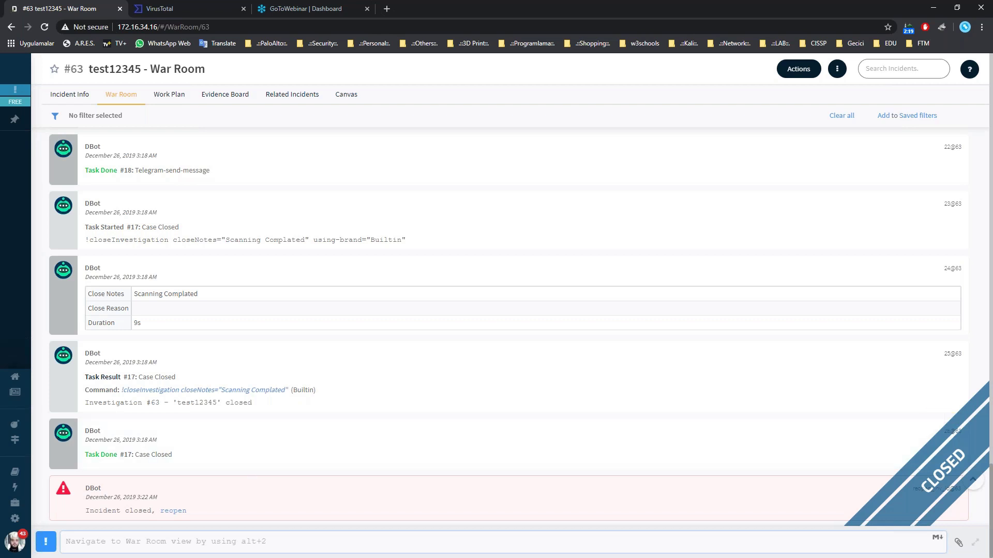
pyautogui.write('ad')
pyautogui.press('BackSpace')
pyautogui.press('BackSpace')
pyautogui.write('!')
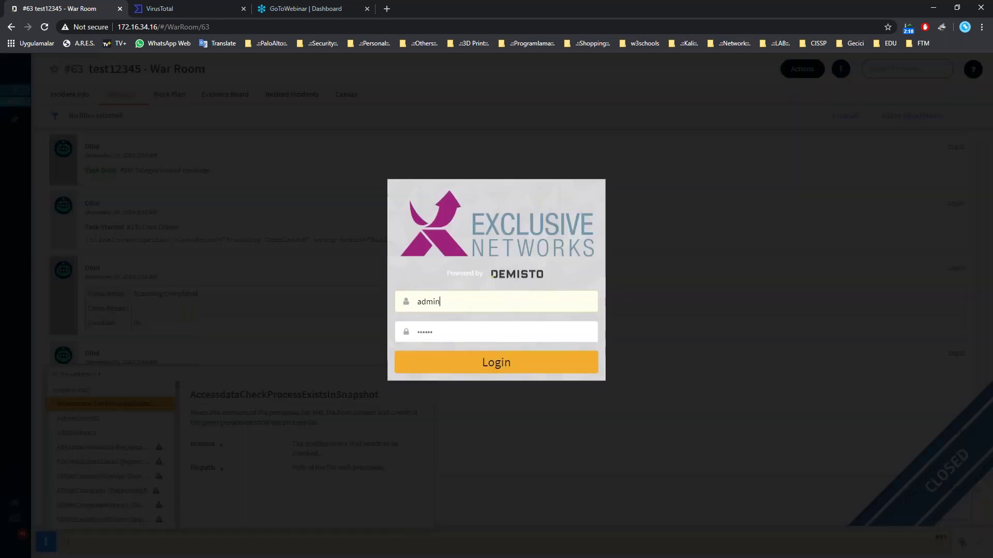
# Log back in after deleting the extra characters from the mistyped username.
pyautogui.click(553, 368)
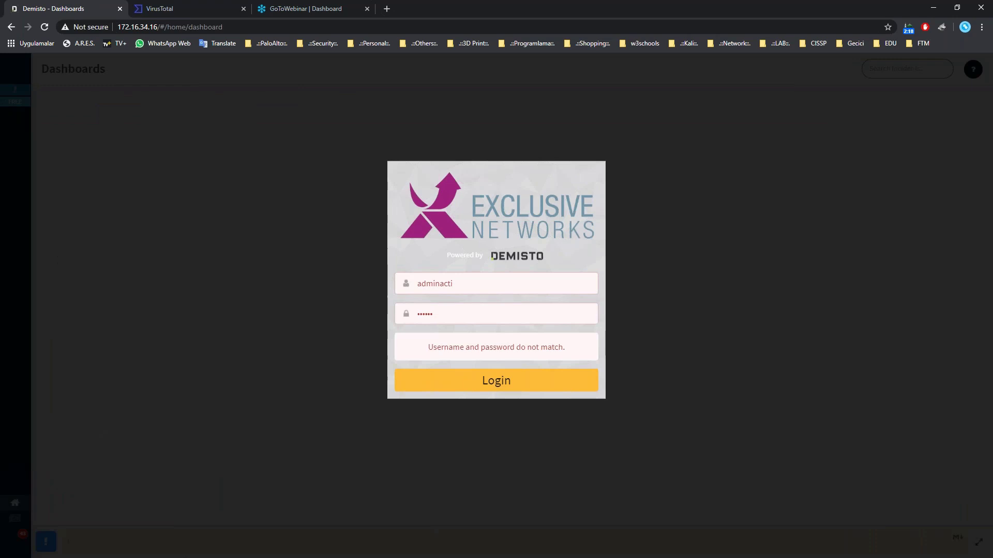
pyautogui.click(504, 384)
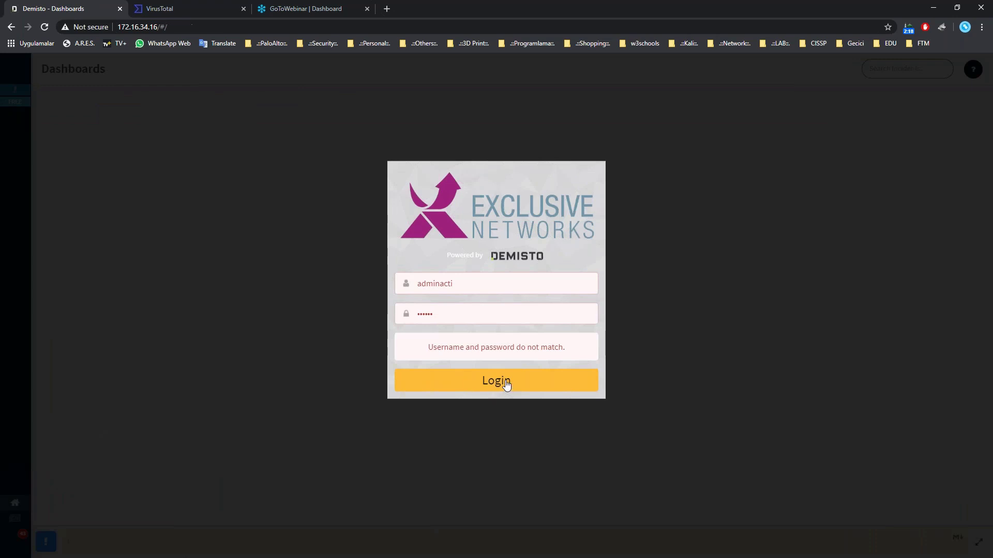
pyautogui.click(494, 284)
pyautogui.press('BackSpace')
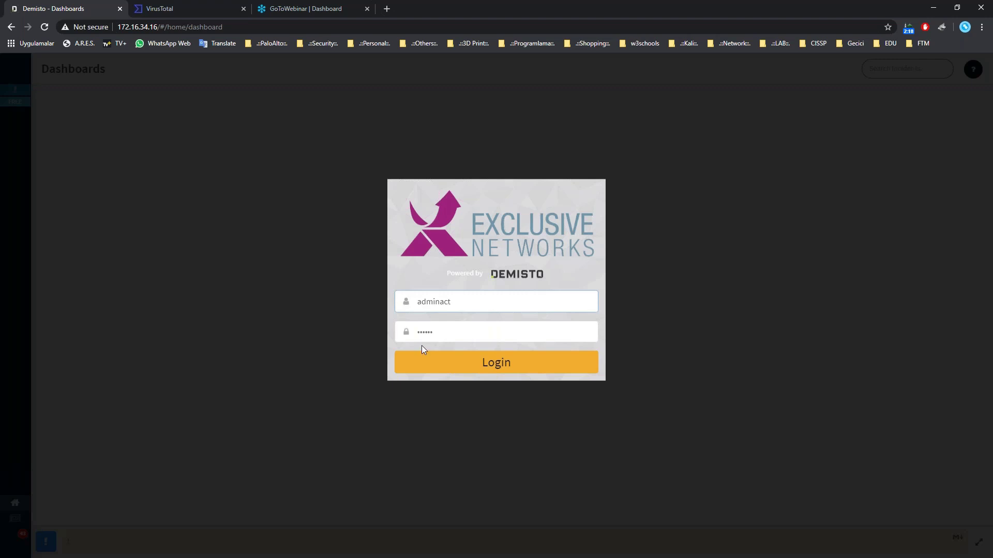
pyautogui.press('BackSpace')
pyautogui.press('BackSpace')
pyautogui.press('BackSpace')
pyautogui.press('Tab')
pyautogui.press('Return')
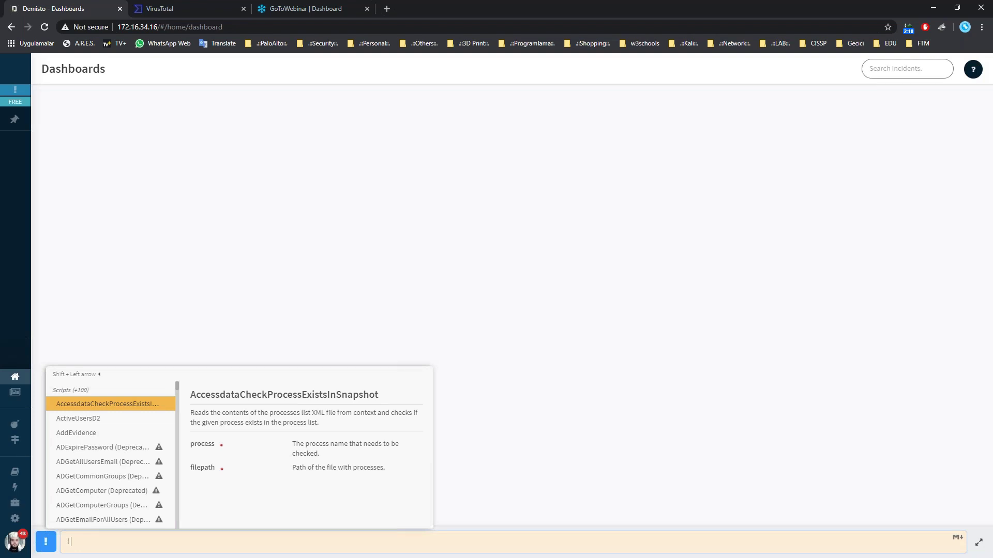
pyautogui.press('Escape')
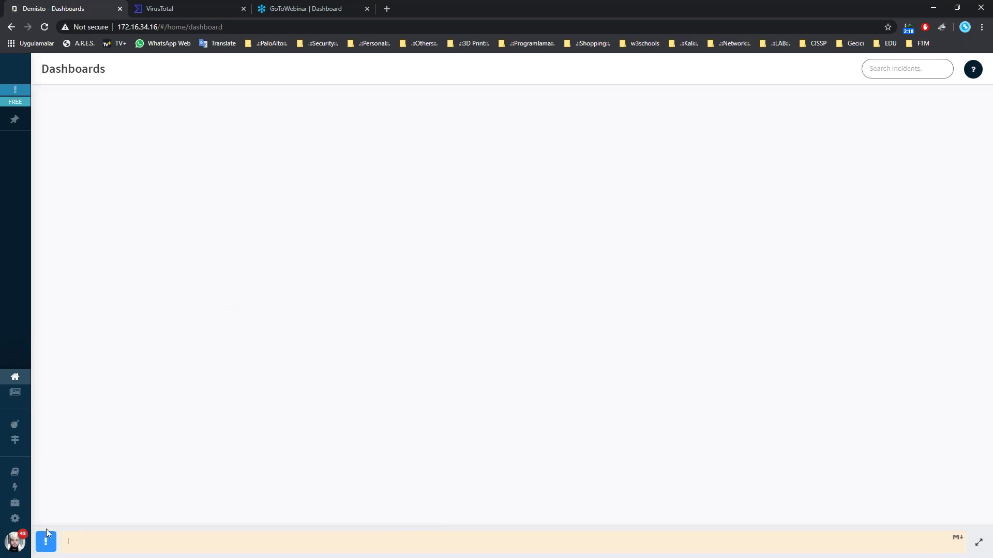
pyautogui.click(112, 543)
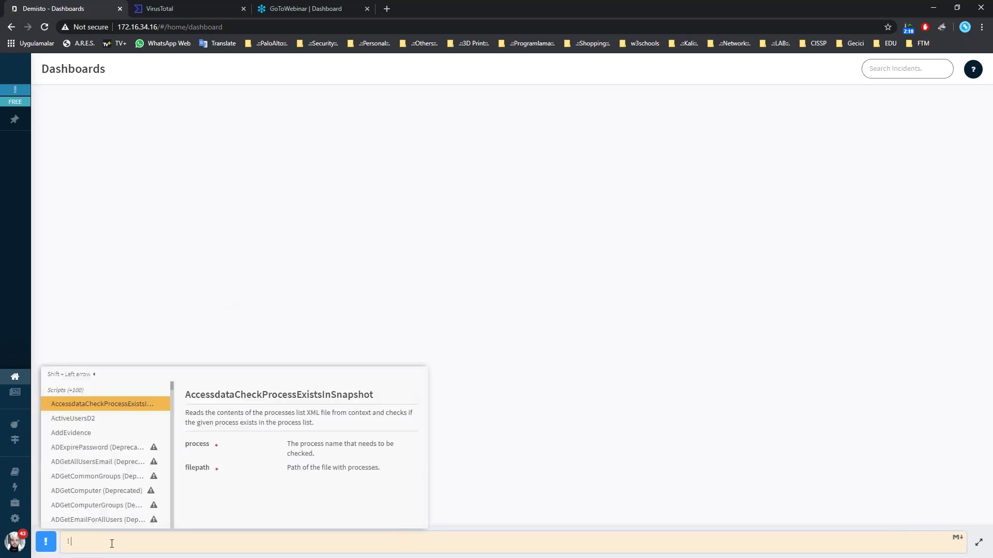
pyautogui.write('active')
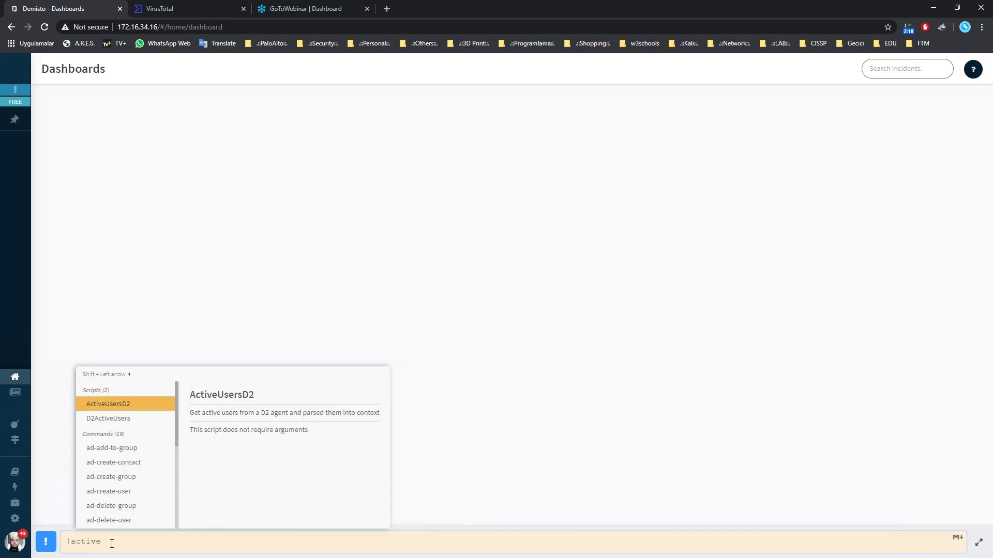
pyautogui.press('Down')
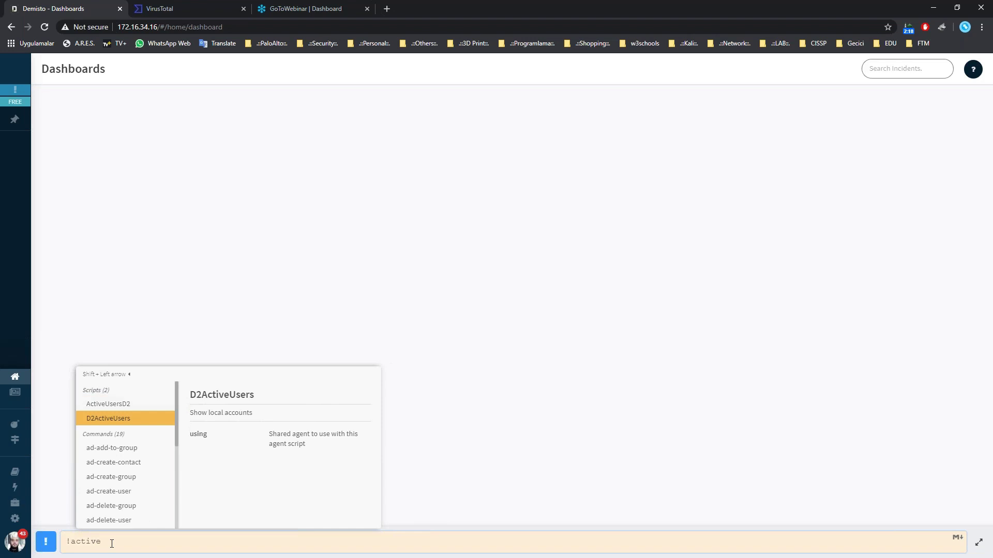
pyautogui.press('Return')
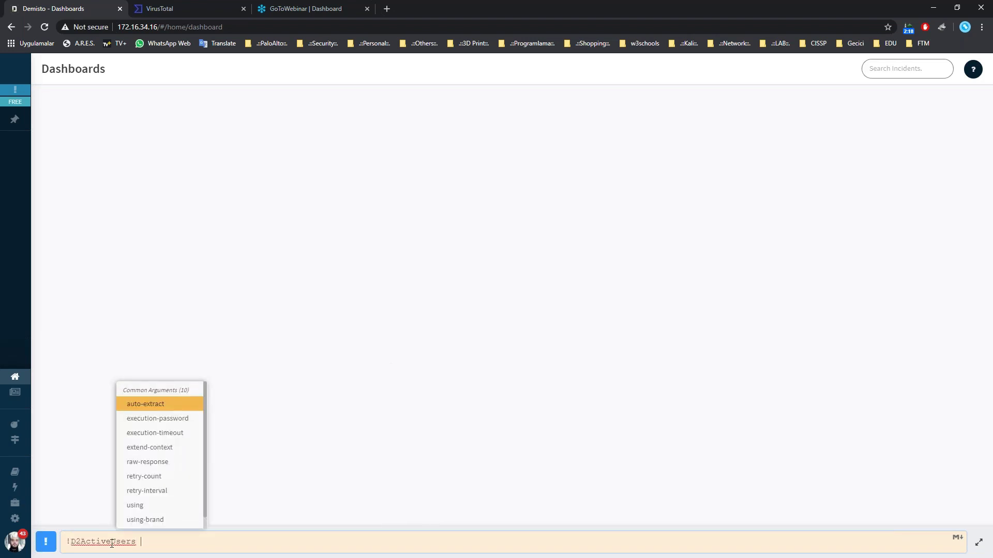
pyautogui.press('Down')
pyautogui.press('Down')
pyautogui.press('Down')
pyautogui.press('Down')
pyautogui.press('Down')
pyautogui.press('Down')
pyautogui.press('Down')
pyautogui.press('Down')
pyautogui.press('Down')
pyautogui.press('Down')
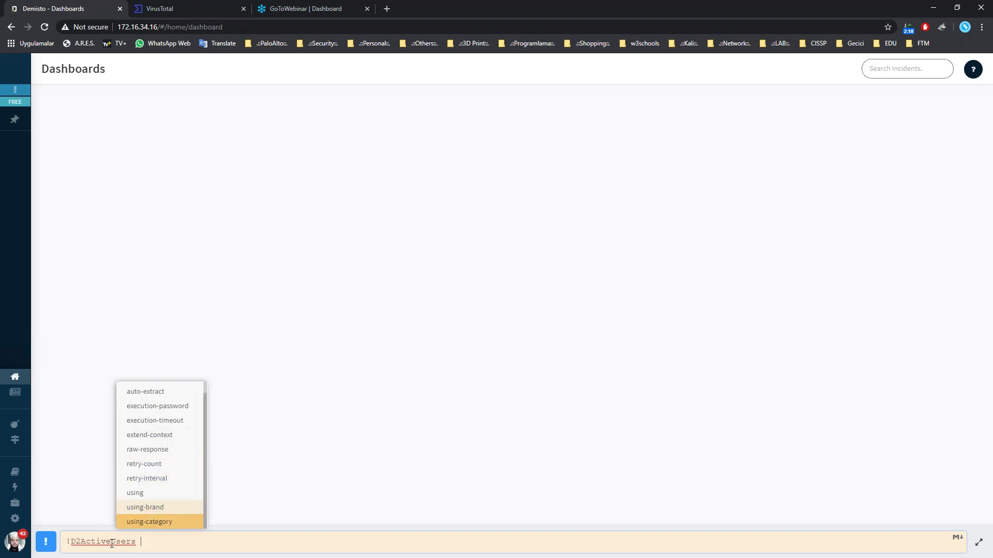
pyautogui.press('Down')
pyautogui.press('Down')
pyautogui.press('Down')
pyautogui.press('BackSpace')
pyautogui.press('BackSpace')
pyautogui.press('BackSpace')
pyautogui.press('BackSpace')
pyautogui.press('BackSpace')
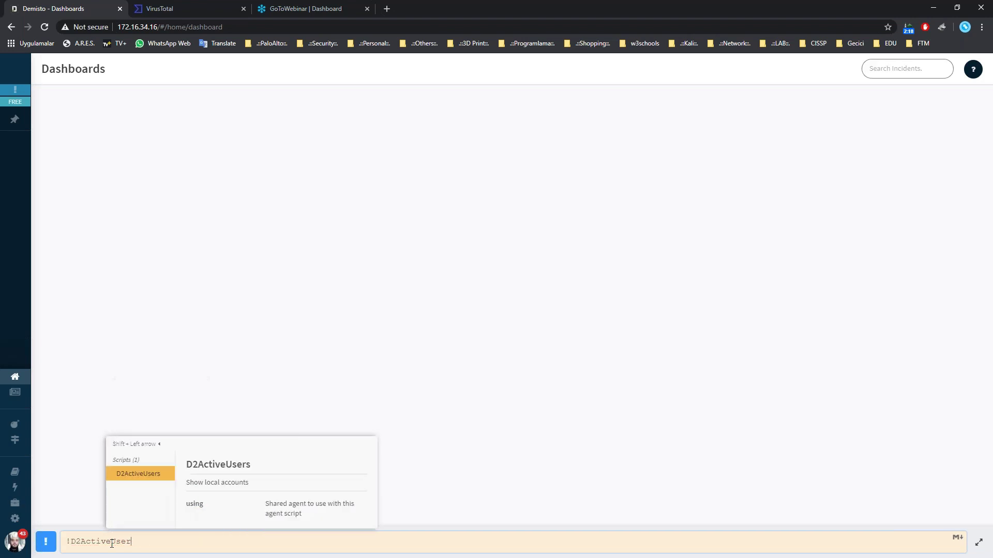
pyautogui.press('BackSpace')
pyautogui.press('BackSpace')
pyautogui.press('BackSpace')
pyautogui.press('BackSpace')
pyautogui.press('BackSpace')
pyautogui.press('BackSpace')
pyautogui.press('BackSpace')
pyautogui.press('BackSpace')
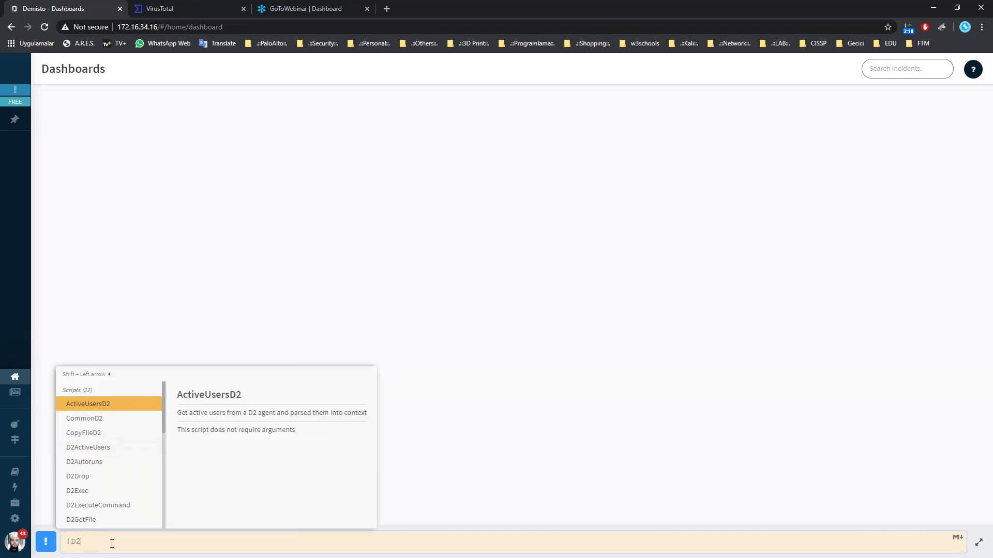
pyautogui.press('BackSpace')
pyautogui.press('BackSpace')
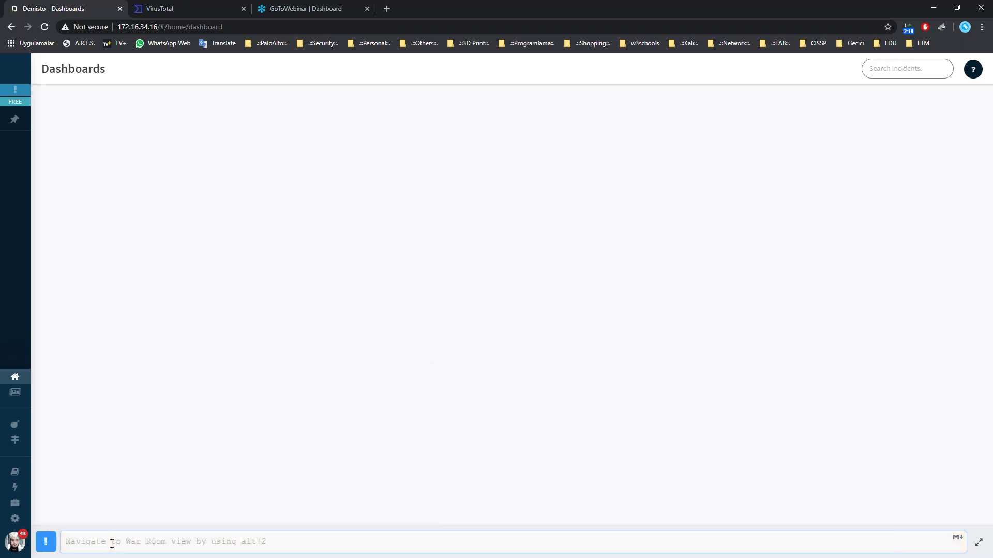
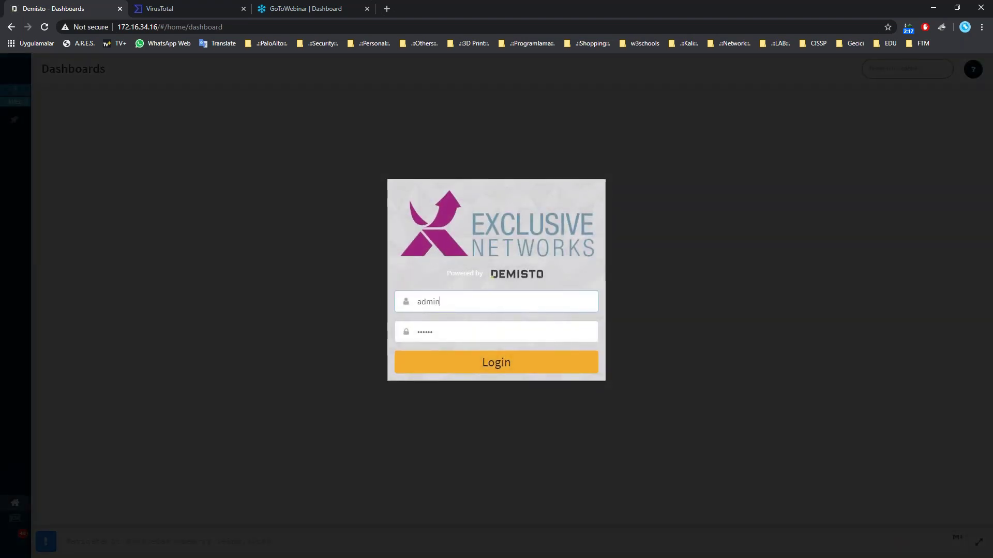
# Log in to Demisto and go to the Automation script library.
pyautogui.click(514, 362)
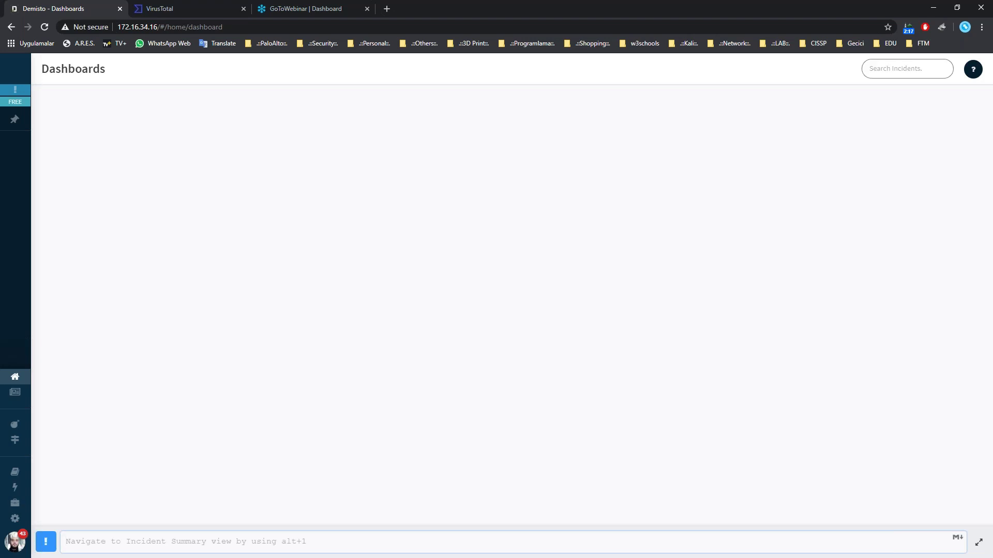
pyautogui.moveTo(57, 489)
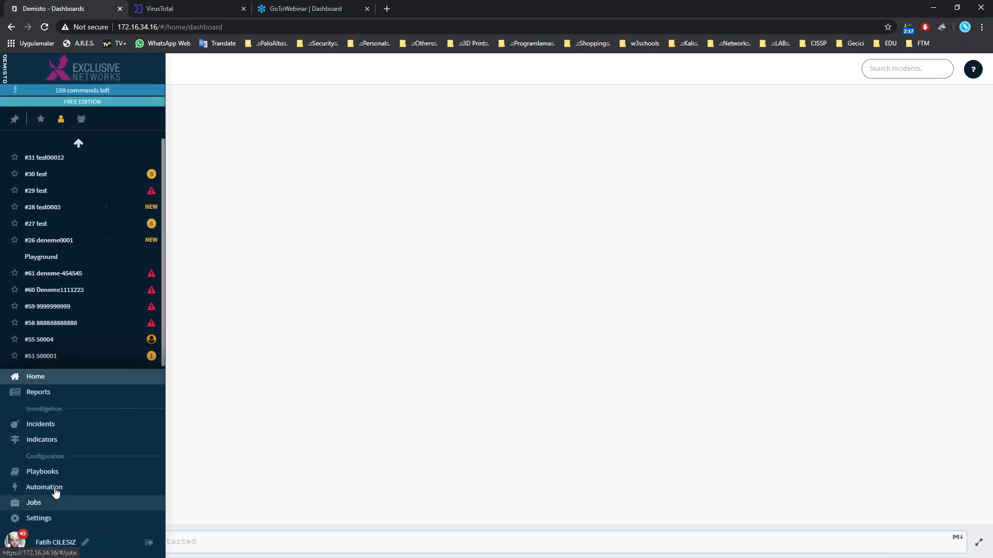
pyautogui.click(84, 494)
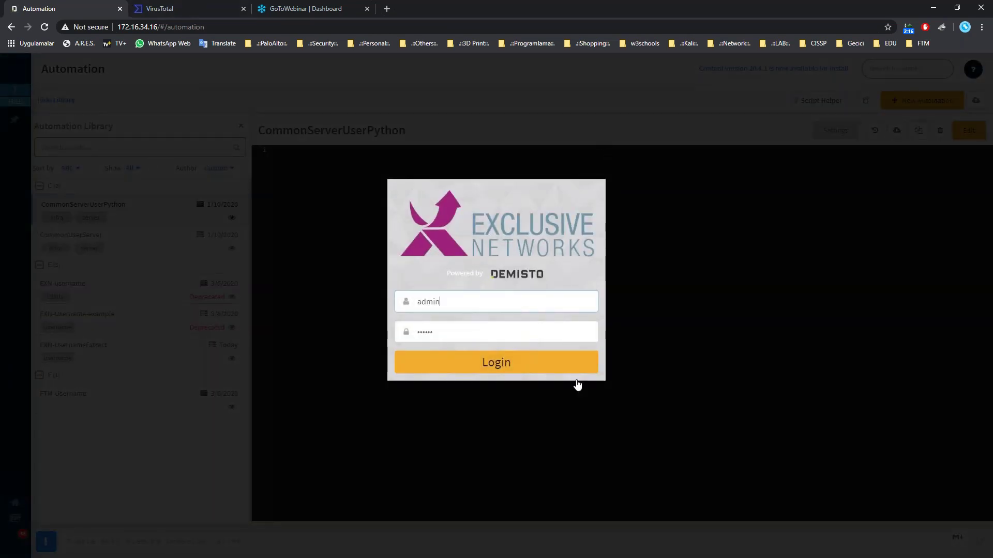
# Log back in and view the EXN-username, EXN-UsernameExtract and EXN-Username-example scripts.
pyautogui.click(481, 363)
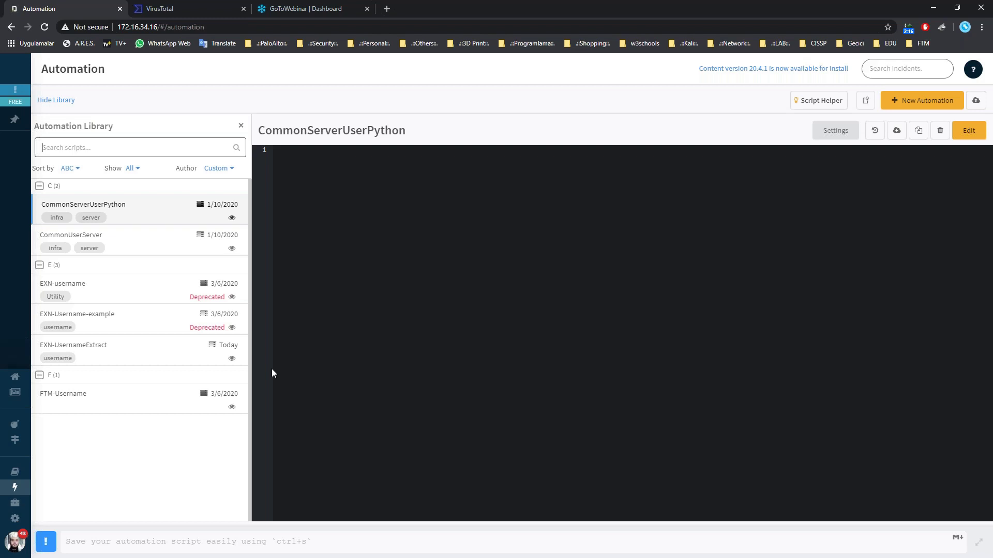
pyautogui.click(117, 296)
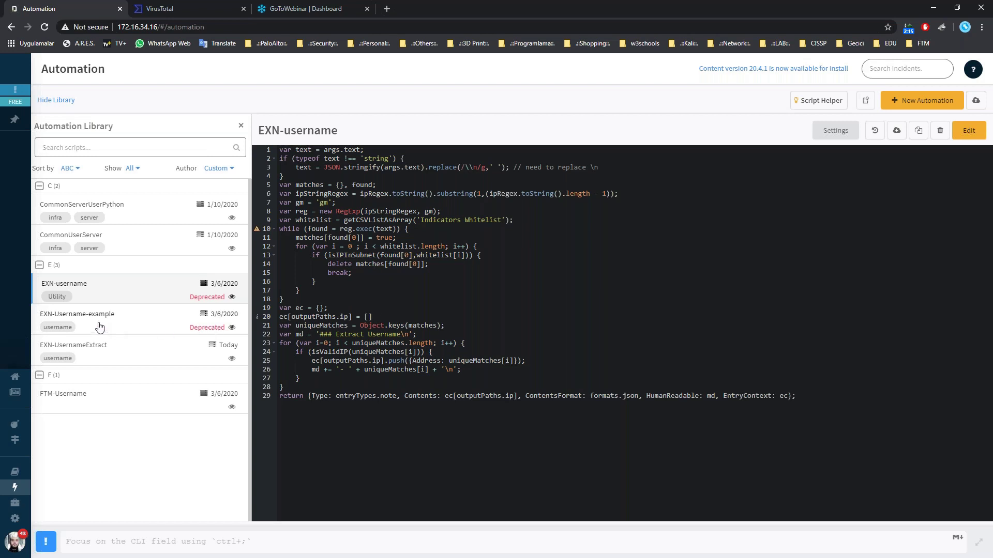
pyautogui.click(136, 353)
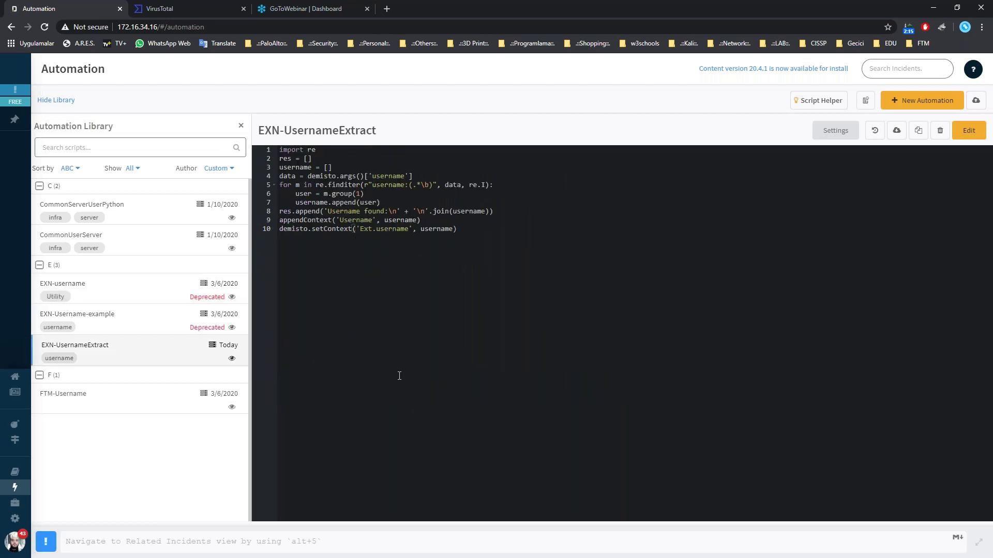
pyautogui.click(140, 326)
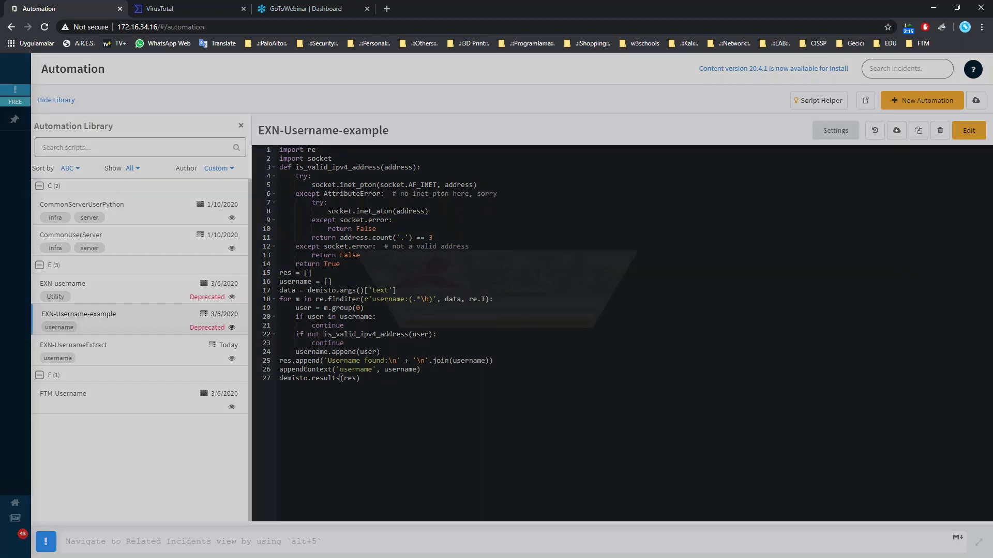
pyautogui.press('Return')
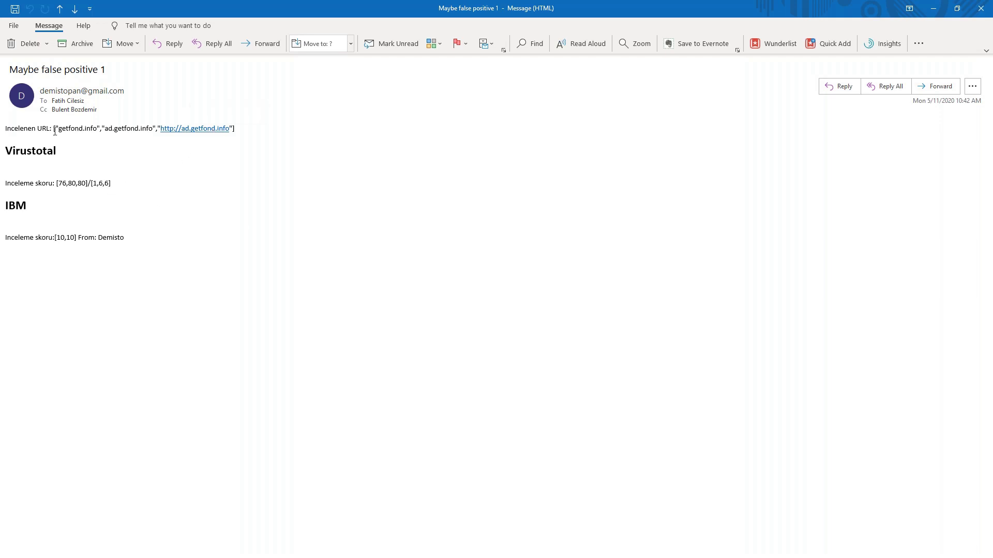
# Highlight the getfond.info URL and the VirusTotal scores 80 and 6 in the email.
pyautogui.moveTo(58, 129); pyautogui.dragTo(138, 129)
pyautogui.moveTo(57, 183); pyautogui.dragTo(62, 183)
pyautogui.moveTo(59, 130); pyautogui.dragTo(96, 129)
pyautogui.moveTo(58, 184); pyautogui.dragTo(86, 184)
pyautogui.doubleClick(73, 184)
pyautogui.doubleClick(100, 183)
# Highlight the IBM score line, then close the Outlook message window.
pyautogui.moveTo(55, 237); pyautogui.dragTo(125, 237)
pyautogui.click(205, 231)
pyautogui.click(981, 11)
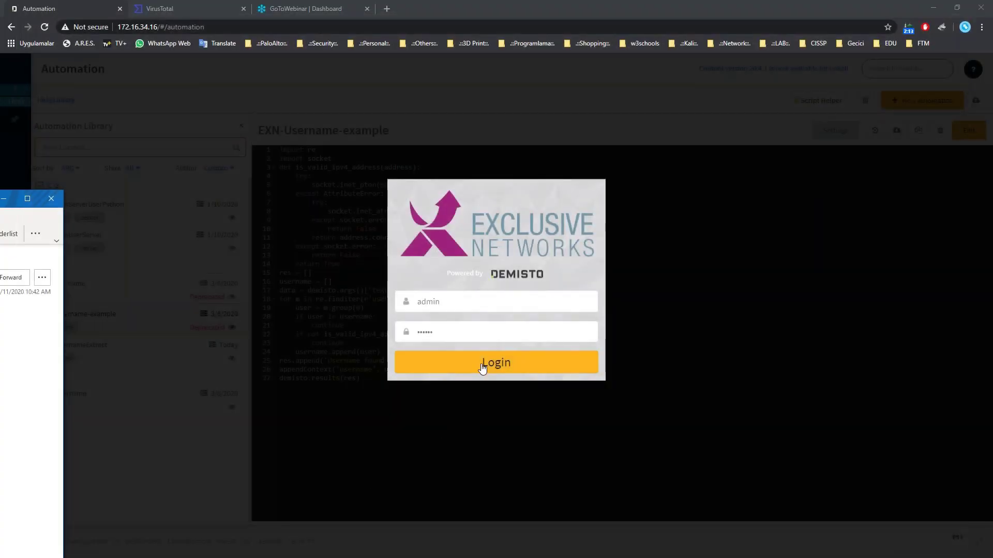
# Log back in, highlight 'username' in line 18's regex, and show EXN-UsernameExtract's code.
pyautogui.click(481, 364)
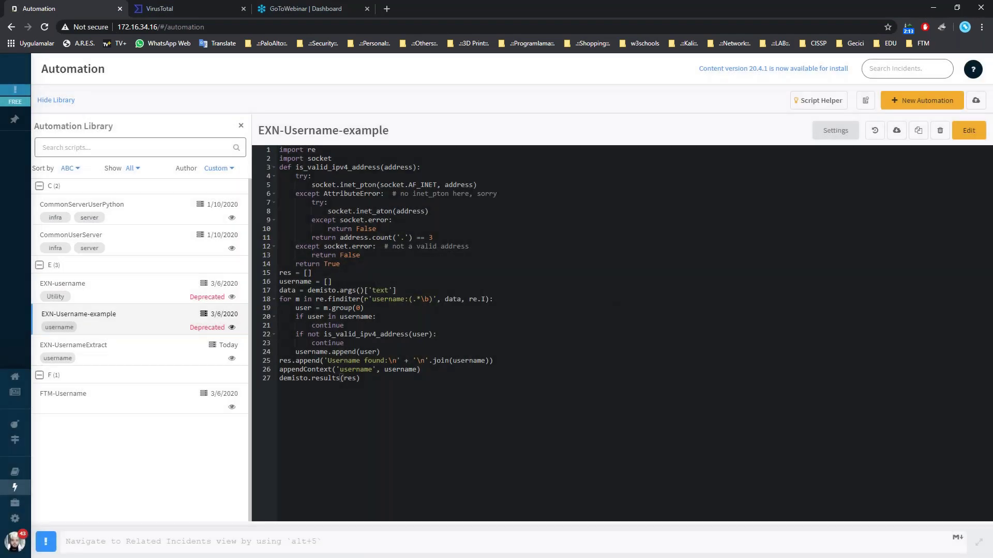
pyautogui.moveTo(371, 300); pyautogui.dragTo(405, 299)
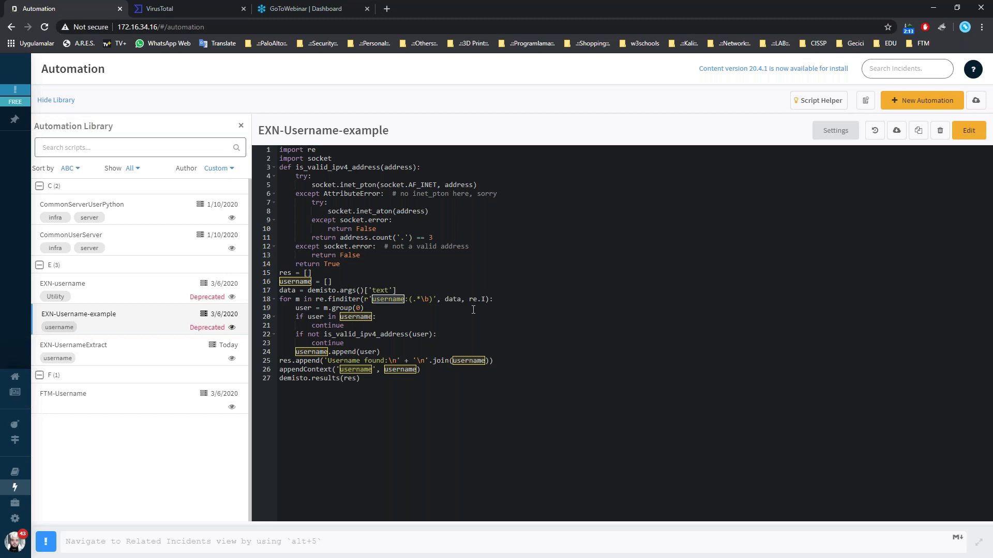
pyautogui.moveTo(408, 299); pyautogui.dragTo(372, 300)
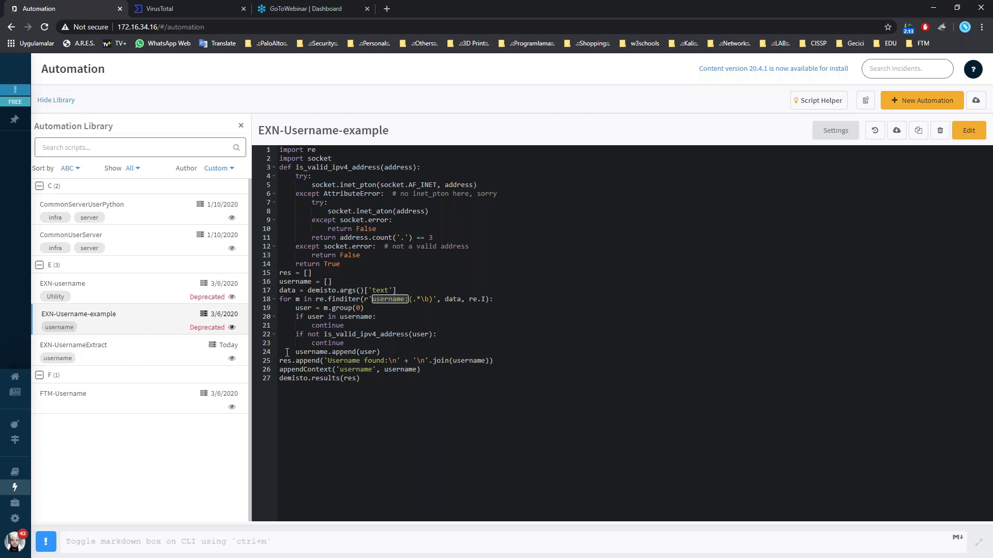
pyautogui.click(106, 347)
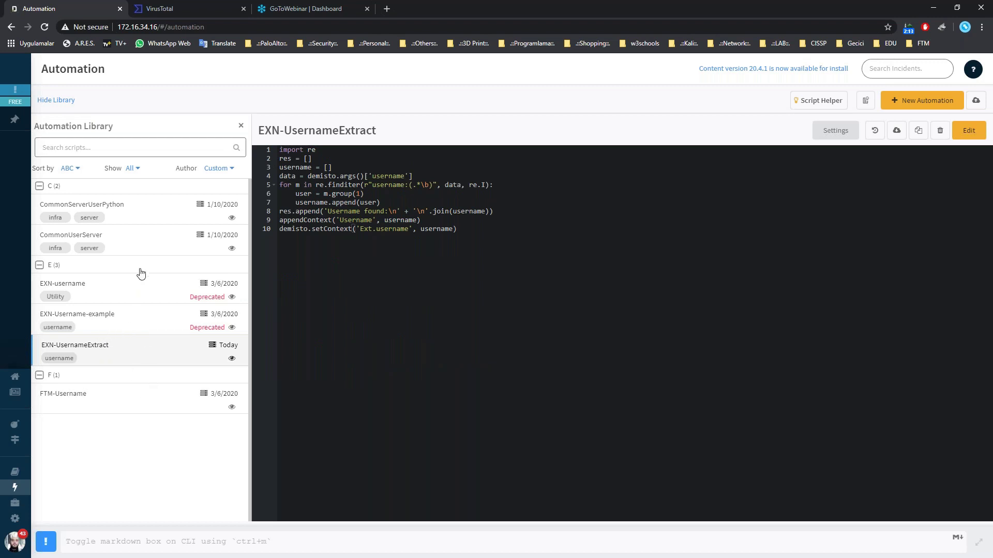
pyautogui.moveTo(16, 428)
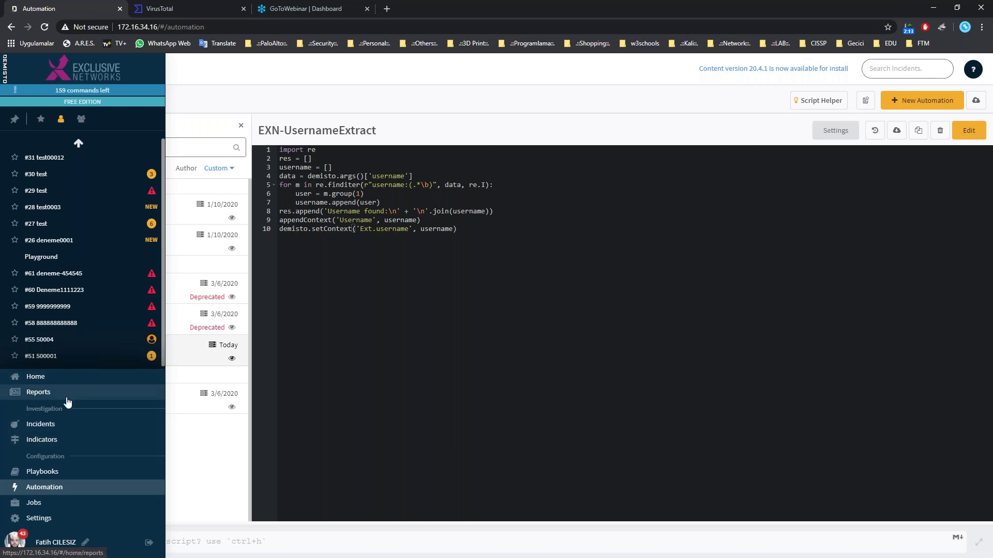
# Browse the playbooks, clear the virus filter, and open the custom username extractor playbook.
pyautogui.click(60, 477)
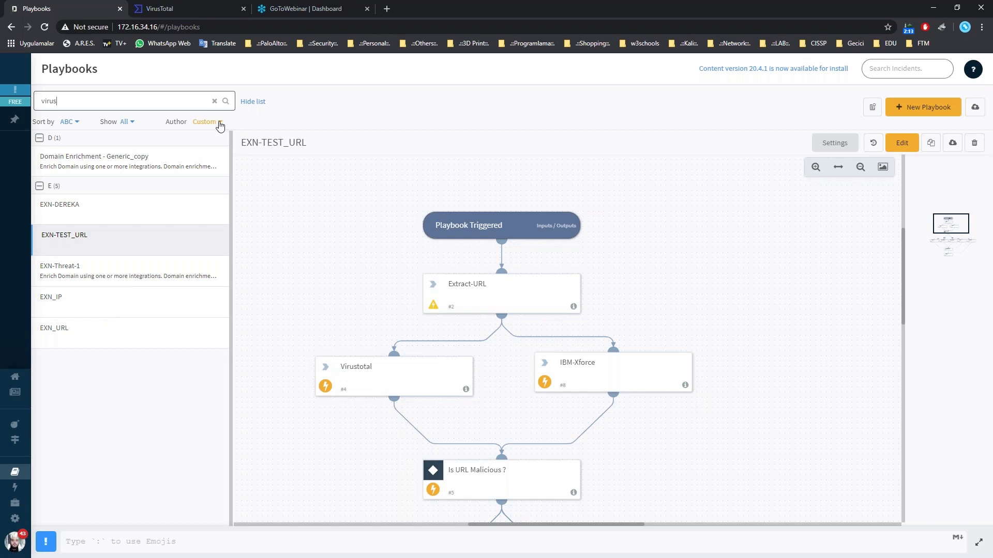
pyautogui.click(136, 166)
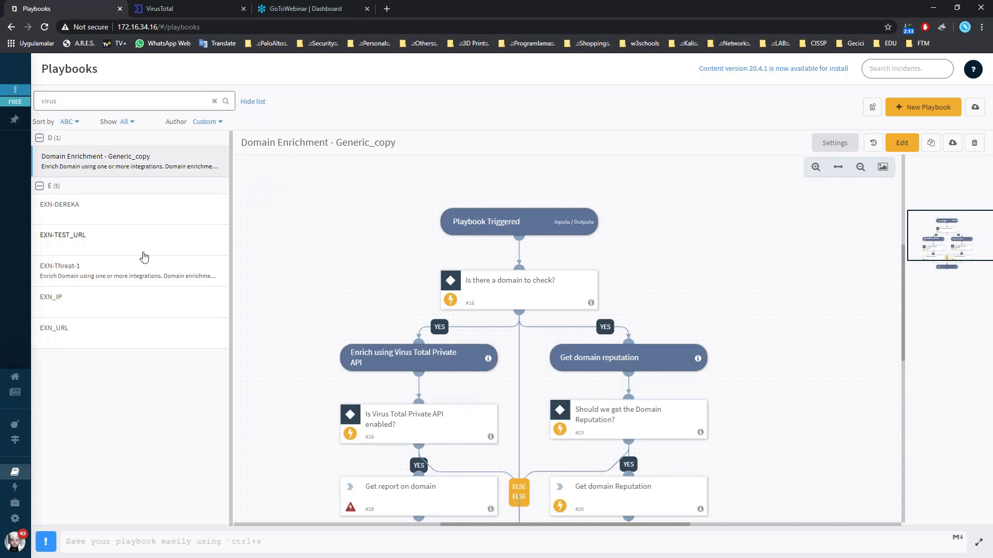
pyautogui.click(151, 331)
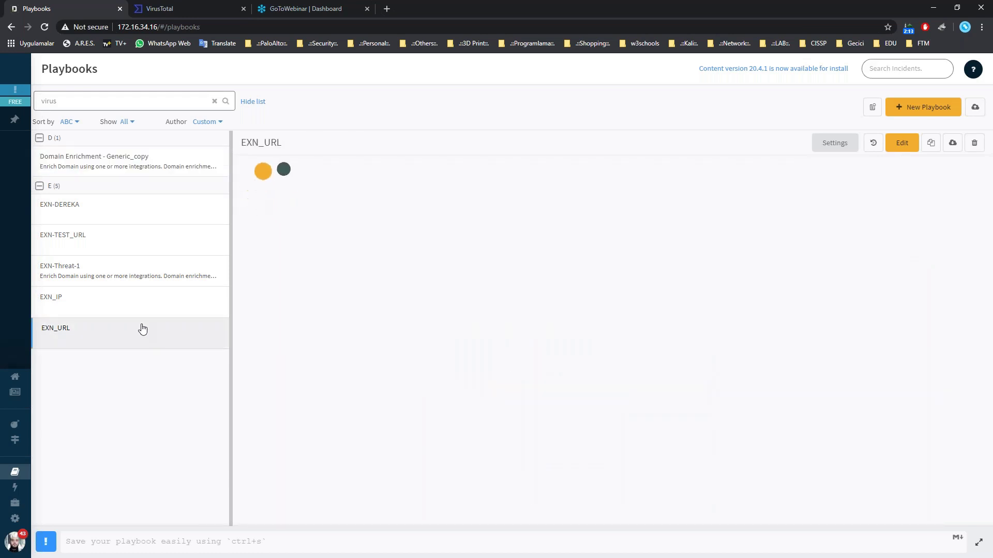
pyautogui.click(214, 101)
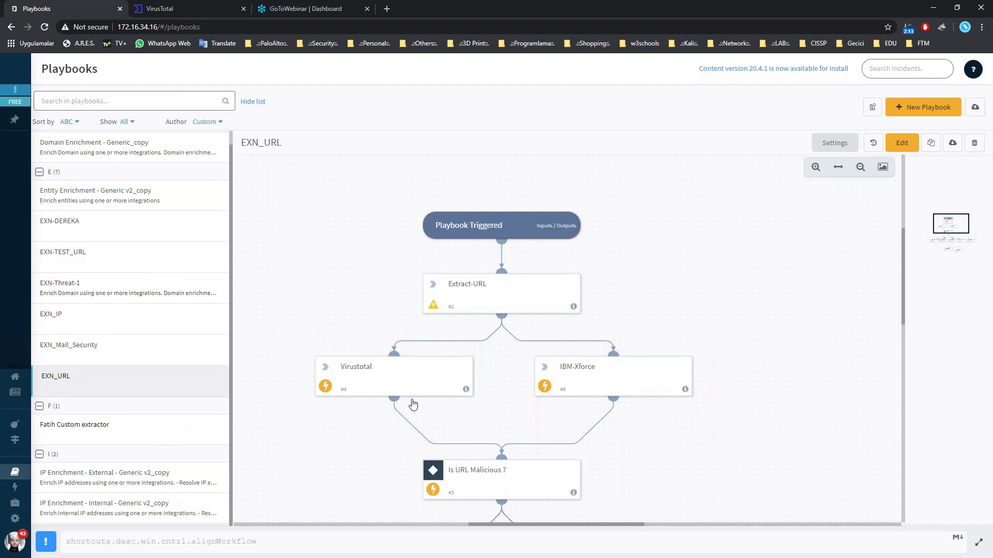
pyautogui.click(58, 419)
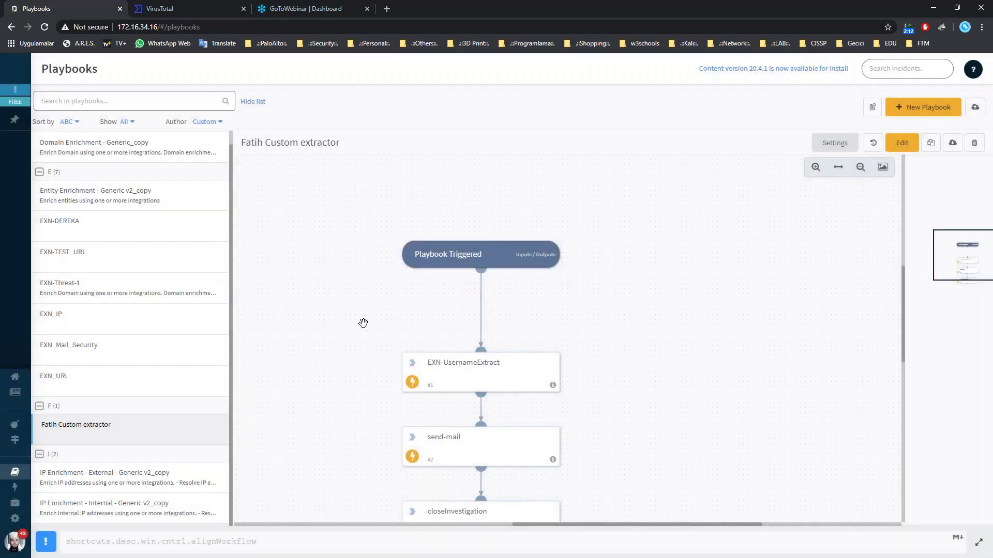
pyautogui.scroll(-1, 363, 323)
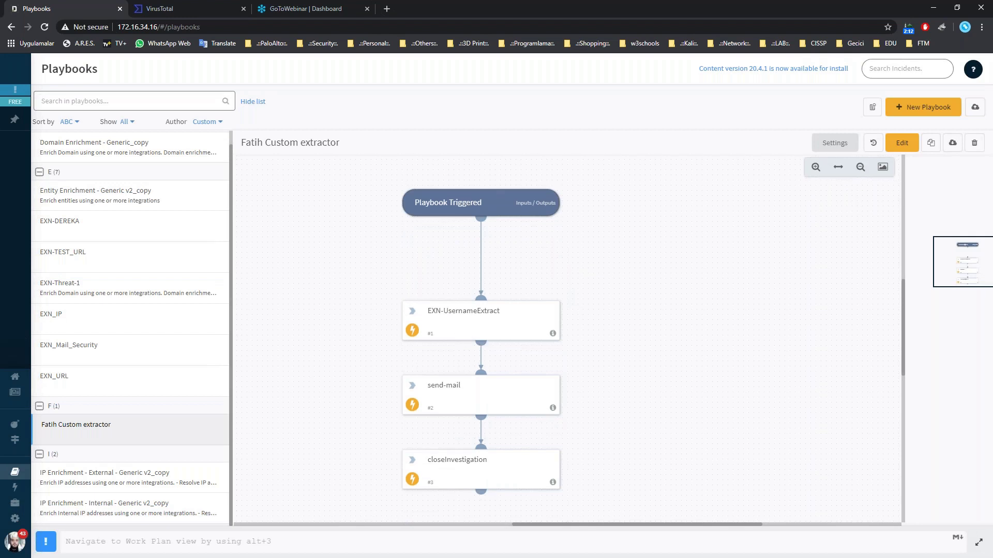
# Create a new playbook named dene-123 and search the task library for 'exn'.
pyautogui.click(921, 110)
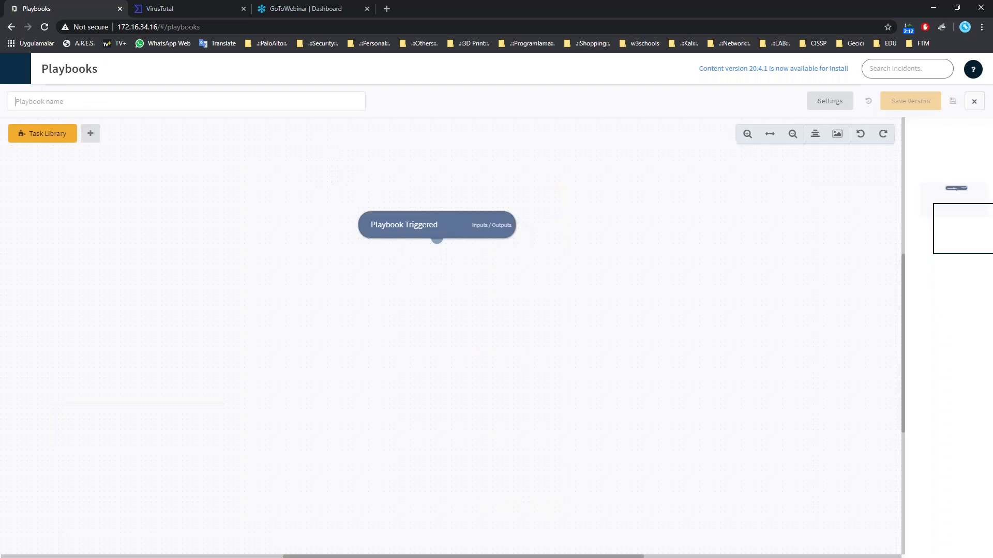
pyautogui.click(238, 171)
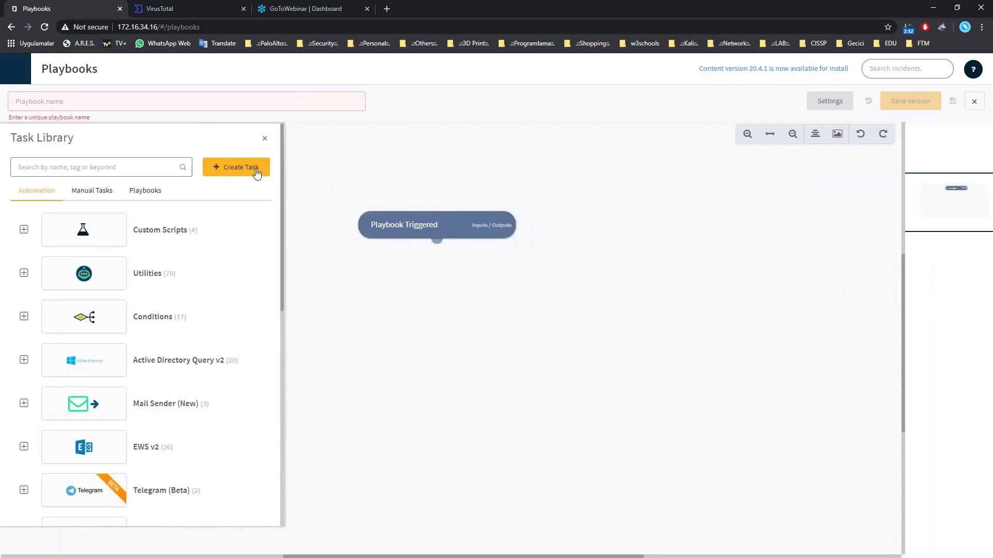
pyautogui.click(319, 141)
pyautogui.click(164, 100)
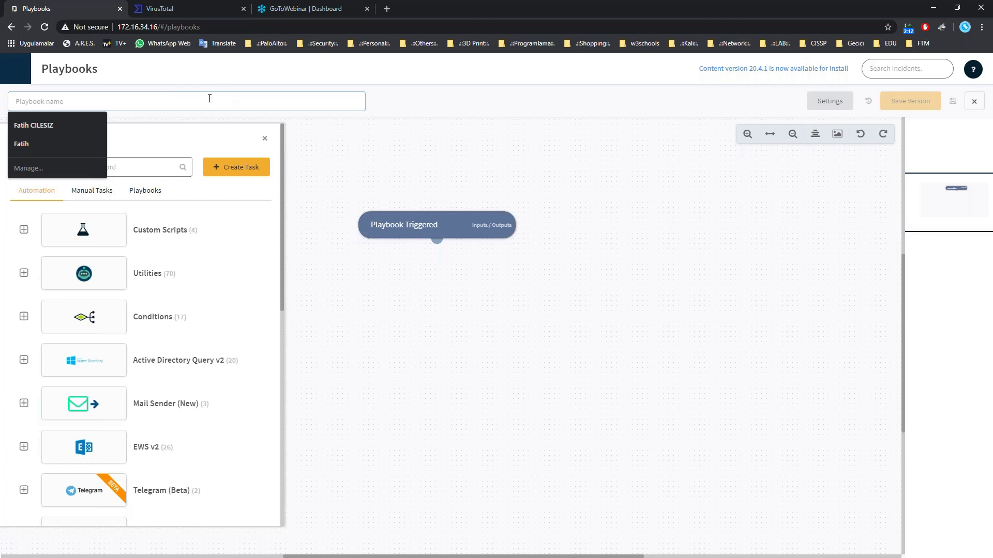
pyautogui.write('tes')
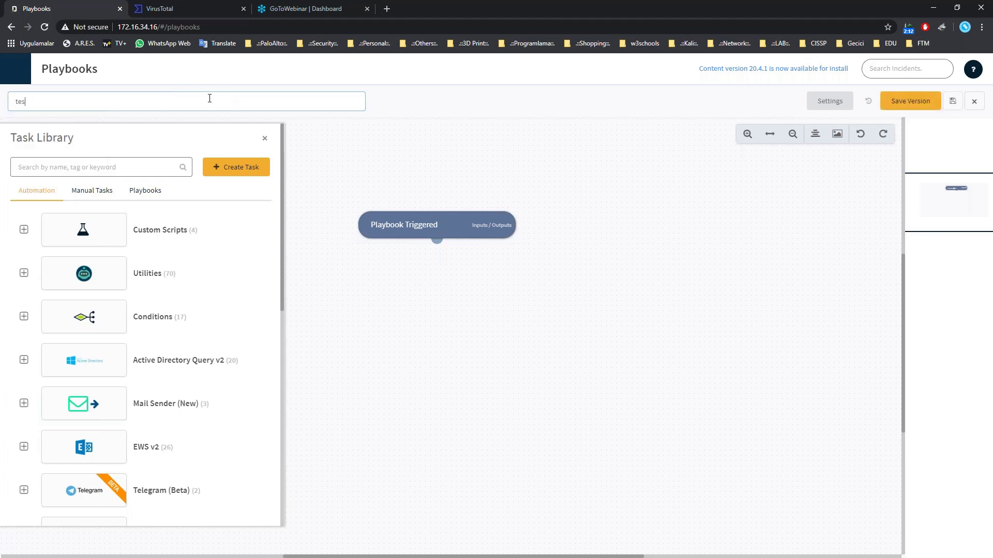
pyautogui.press('BackSpace')
pyautogui.press('BackSpace')
pyautogui.press('BackSpace')
pyautogui.write('dene-123')
pyautogui.click(117, 167)
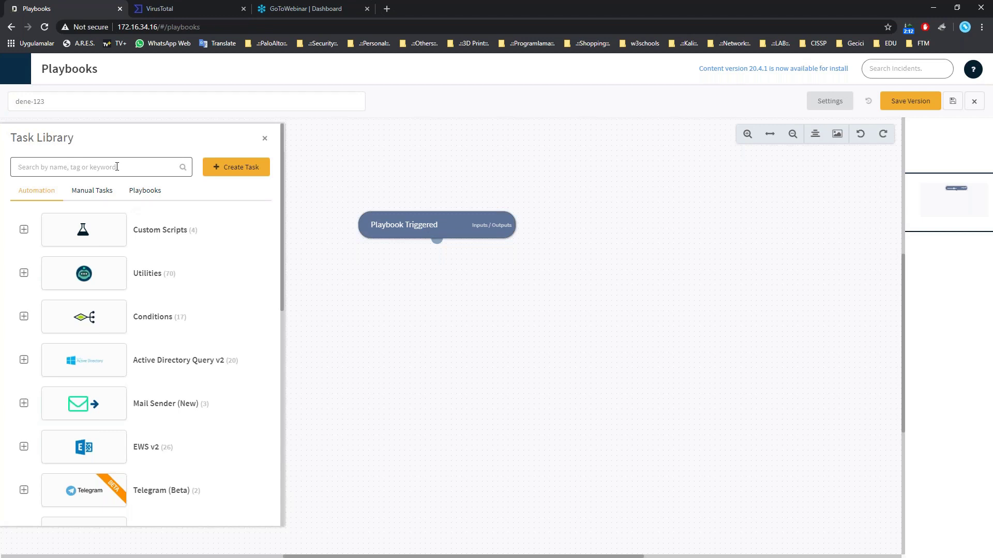
pyautogui.write('exn')
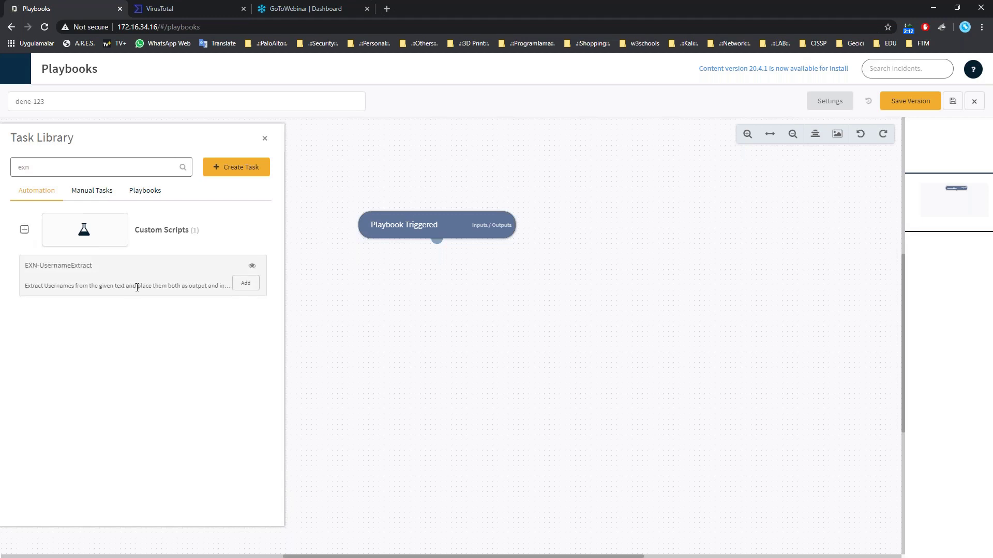
# Add an EXN-UsernameExtract task with its username input set to ${incident.details}.
pyautogui.click(254, 293)
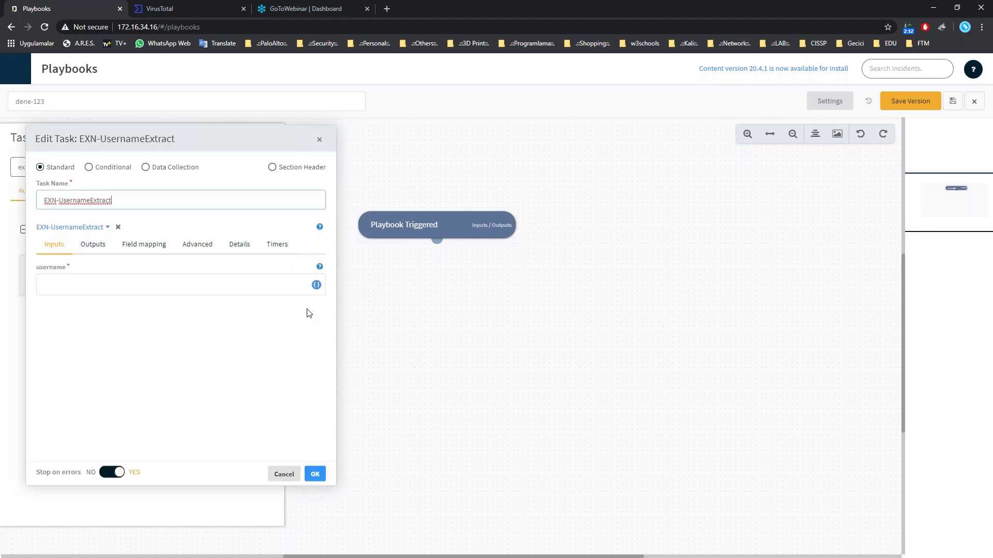
pyautogui.click(317, 285)
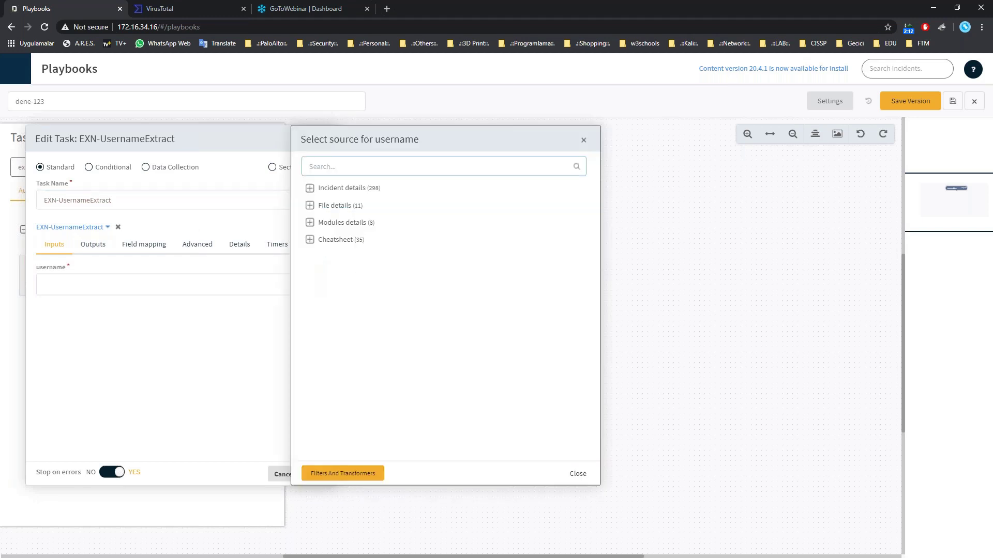
pyautogui.click(309, 189)
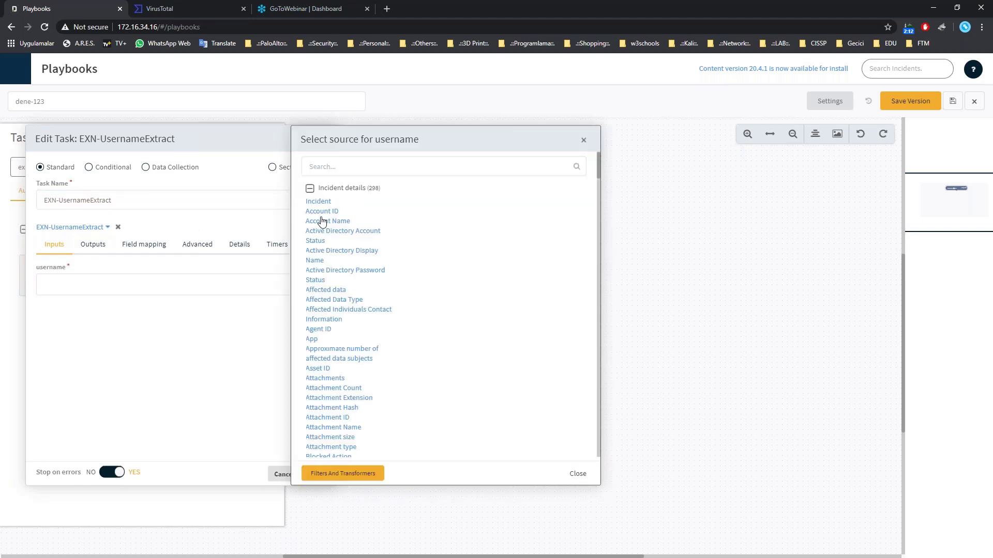
pyautogui.scroll(-2, 350, 288)
pyautogui.scroll(-3, 351, 288)
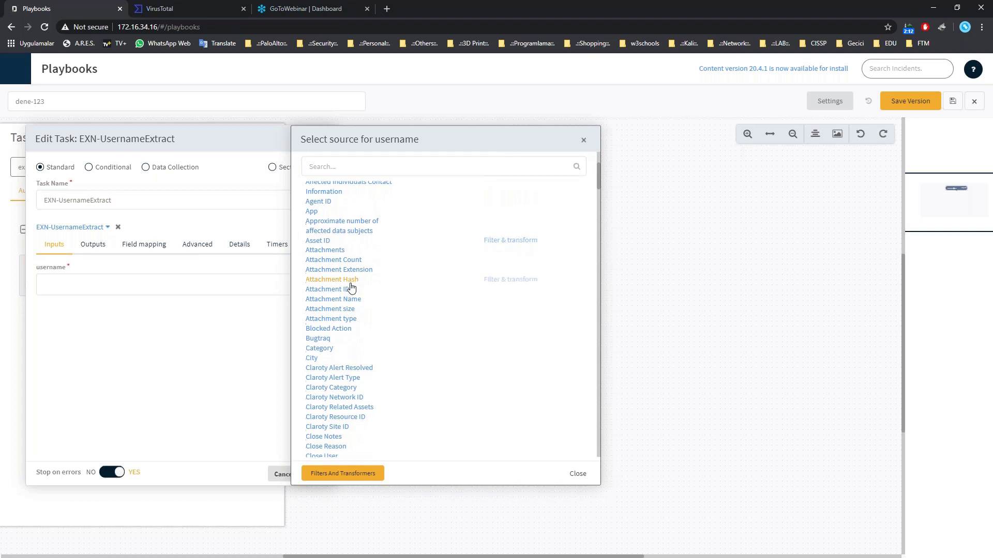
pyautogui.scroll(-2, 352, 287)
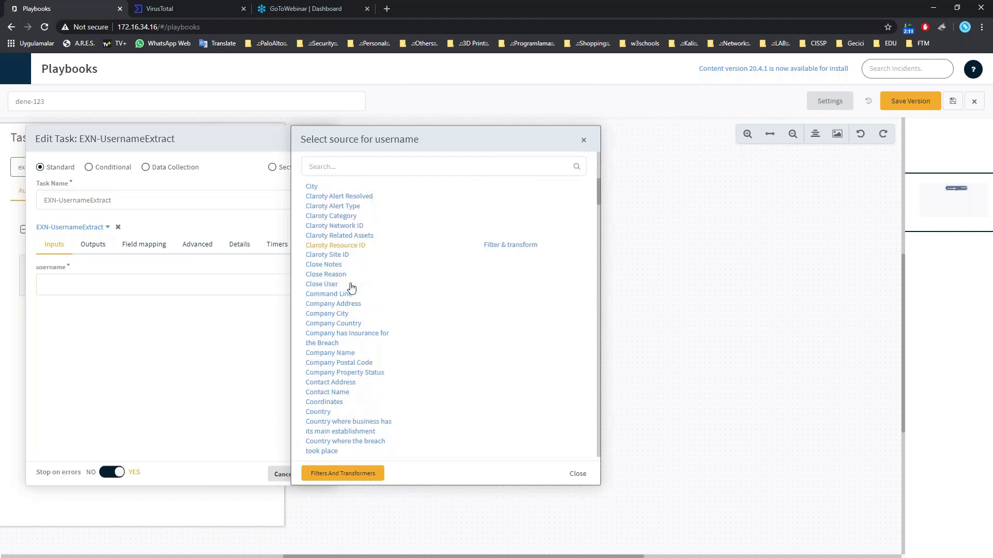
pyautogui.scroll(-2, 364, 275)
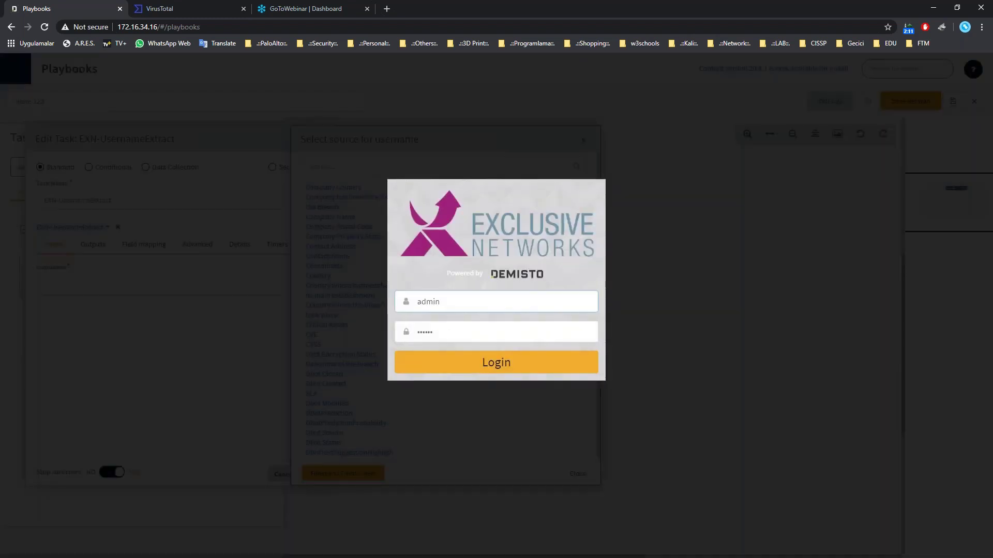
pyautogui.click(471, 363)
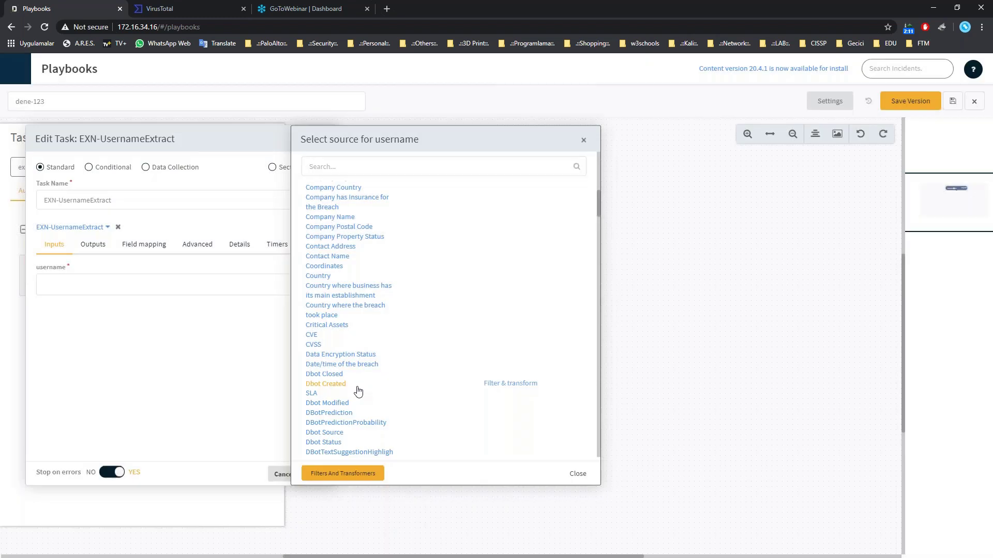
pyautogui.scroll(-2, 359, 389)
pyautogui.click(316, 408)
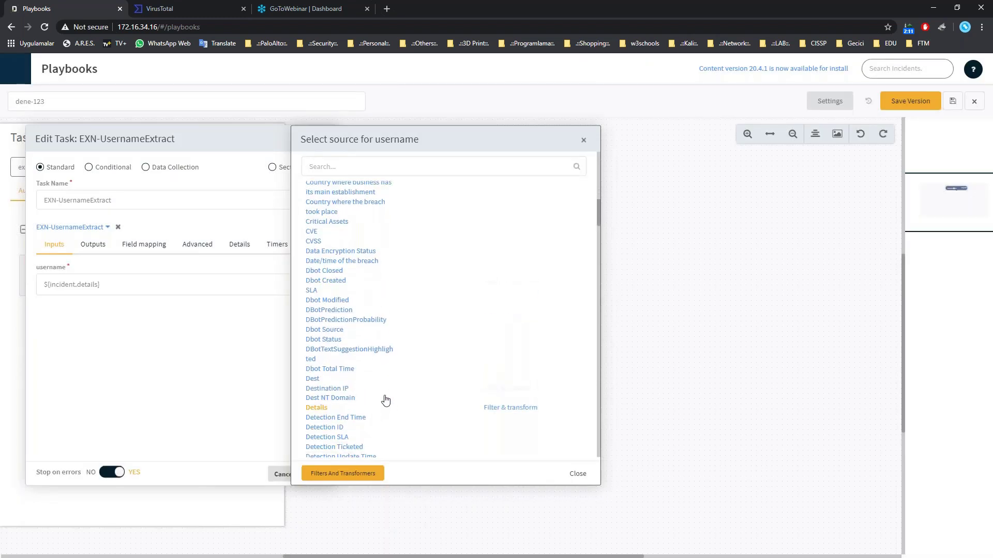
pyautogui.click(583, 142)
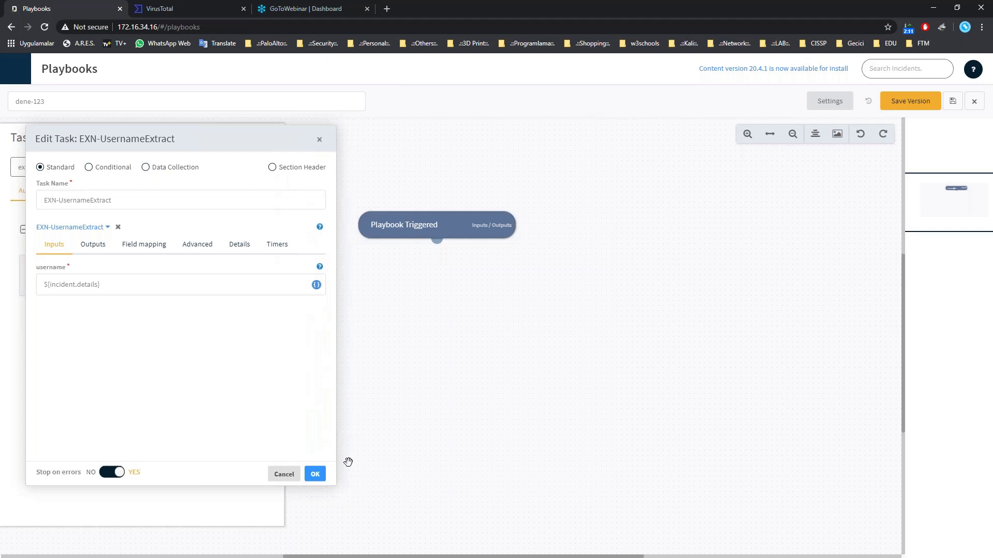
# Save the EXN-UsernameExtract task and connect it beneath Playbook Triggered.
pyautogui.click(315, 474)
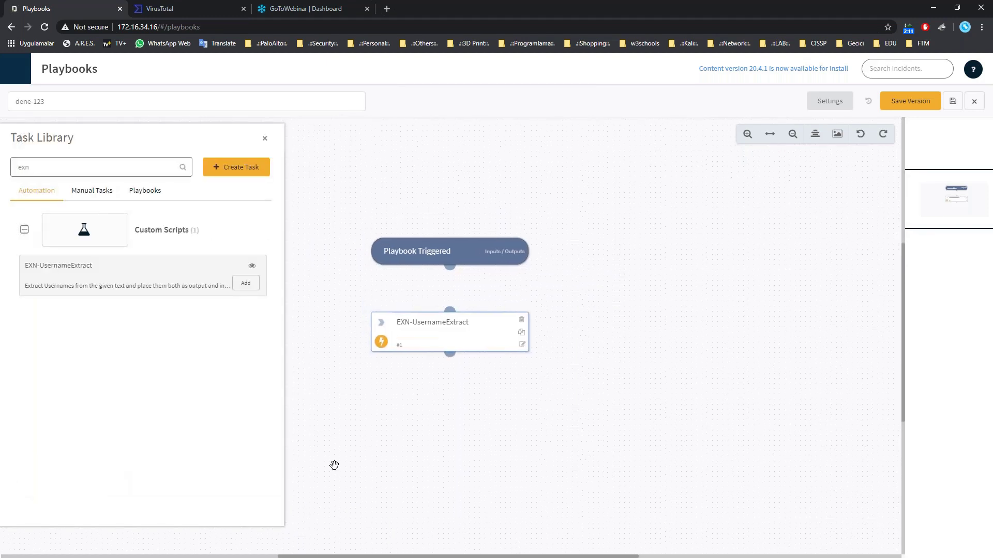
pyautogui.moveTo(453, 279); pyautogui.dragTo(451, 313)
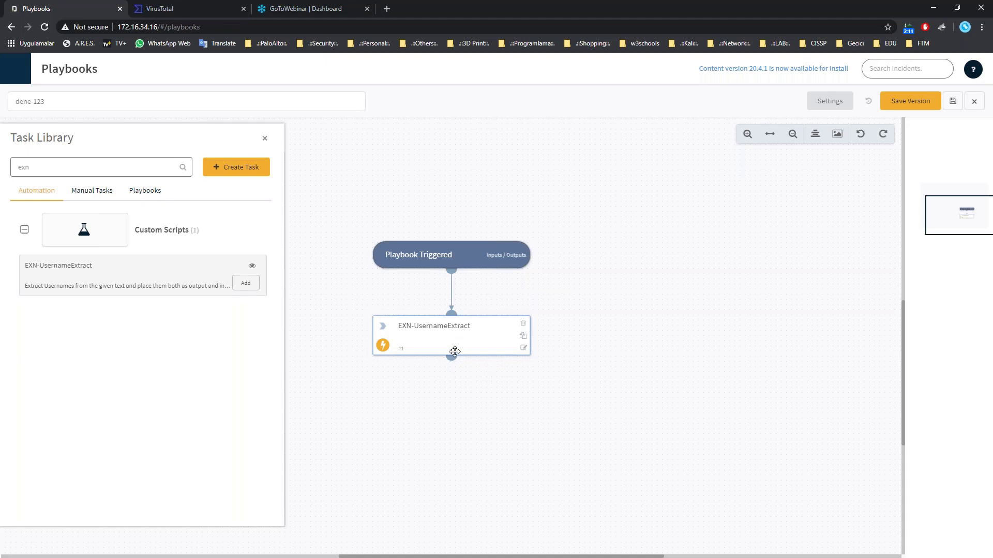
pyautogui.doubleClick(56, 164)
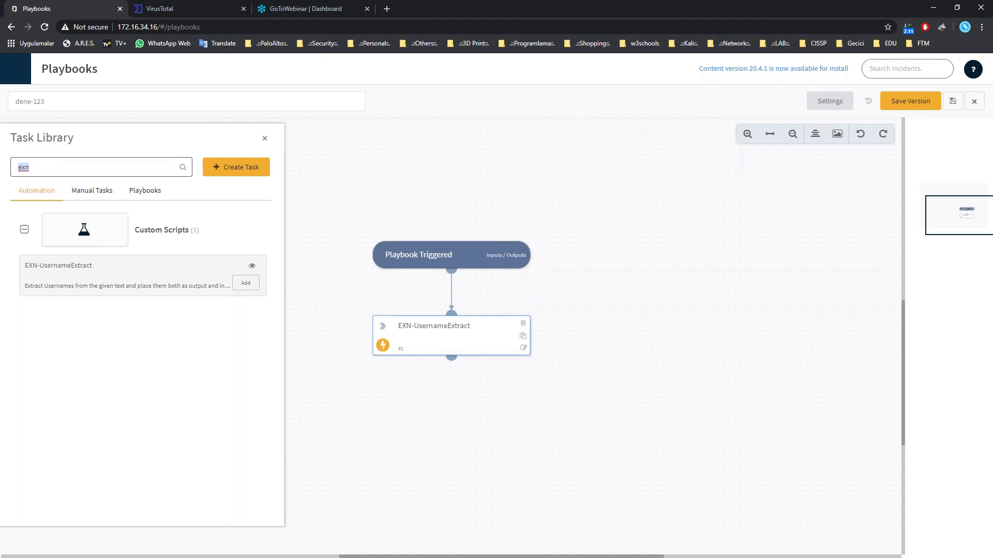
# Add a Mail Sender (New) send-mail task whose body is ${Ext.username}.
pyautogui.write('mail')
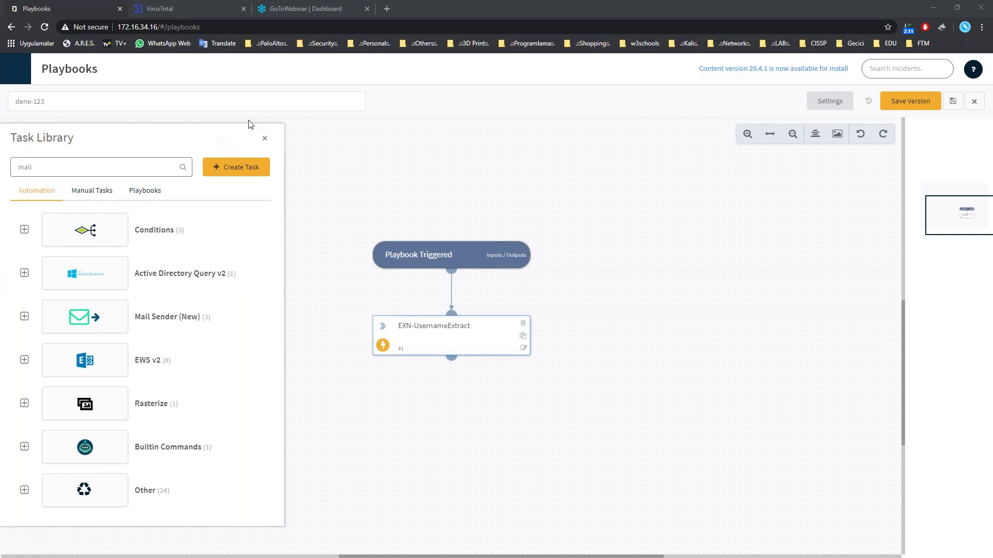
pyautogui.click(23, 316)
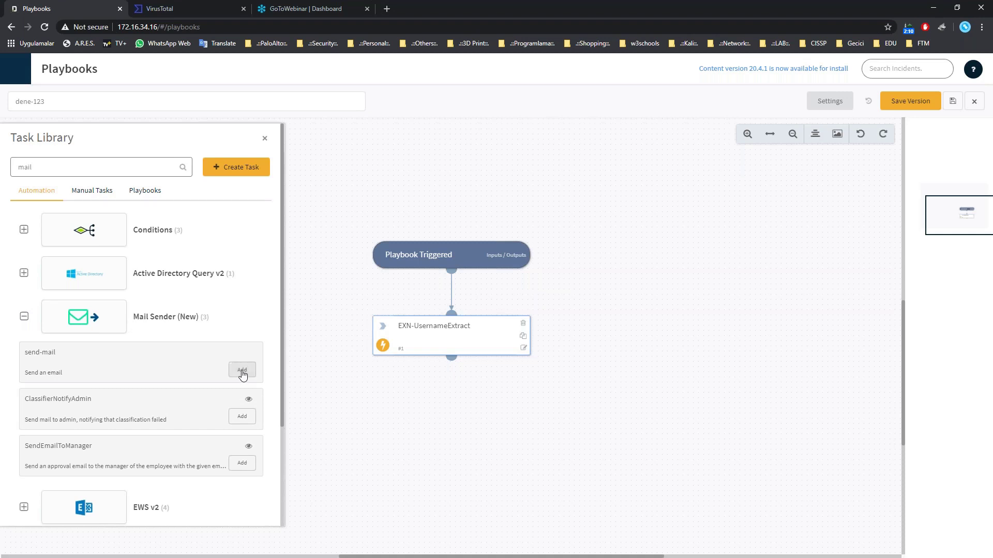
pyautogui.click(242, 375)
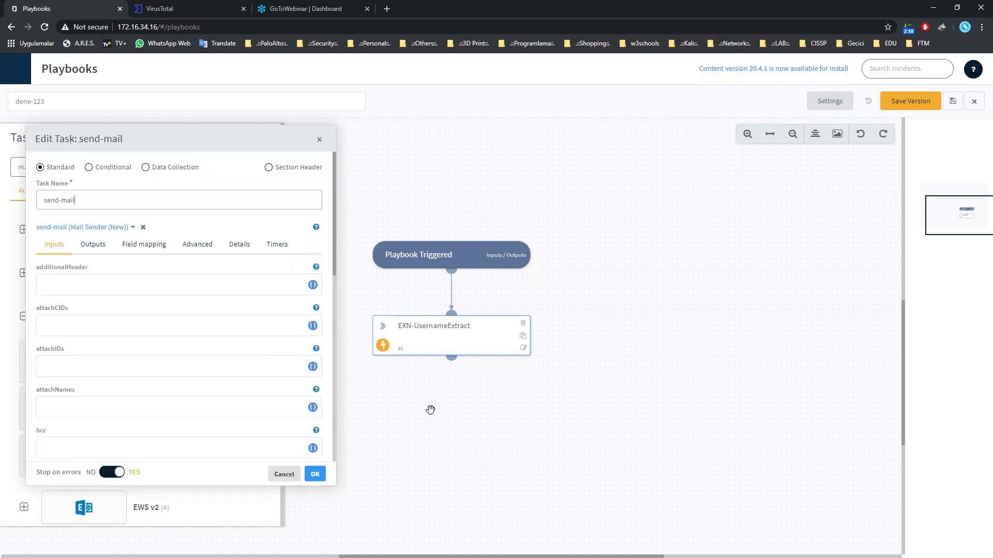
pyautogui.scroll(-1, 152, 295)
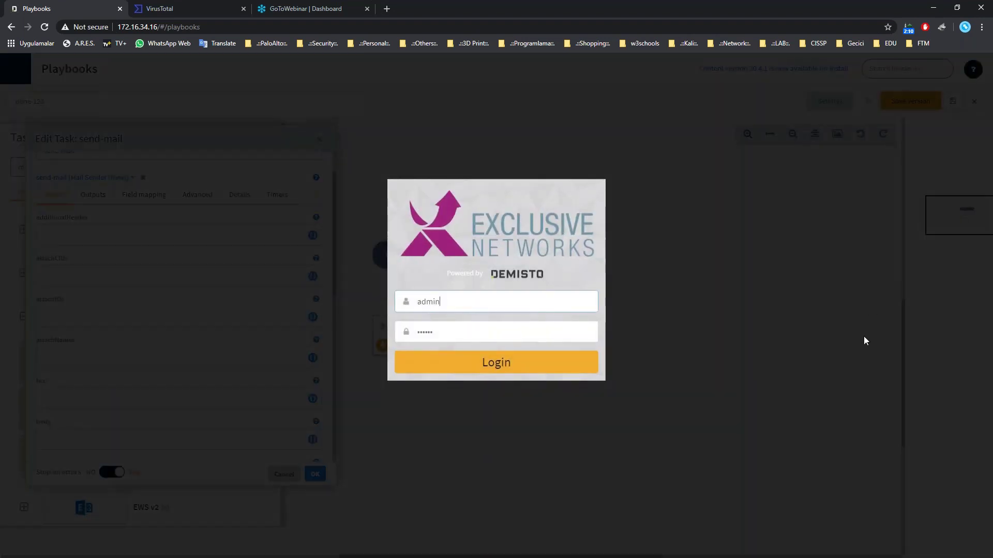
pyautogui.click(463, 359)
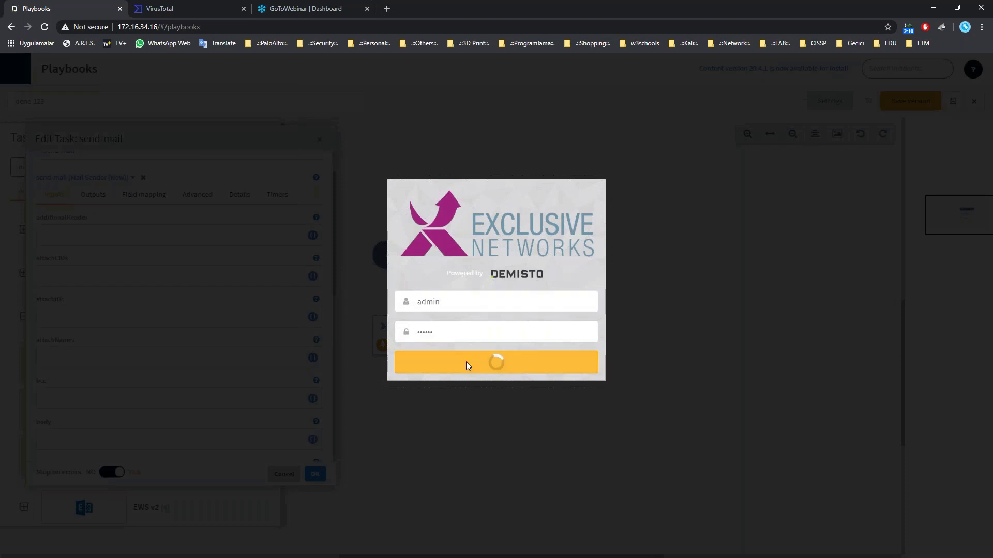
pyautogui.scroll(-3, 92, 284)
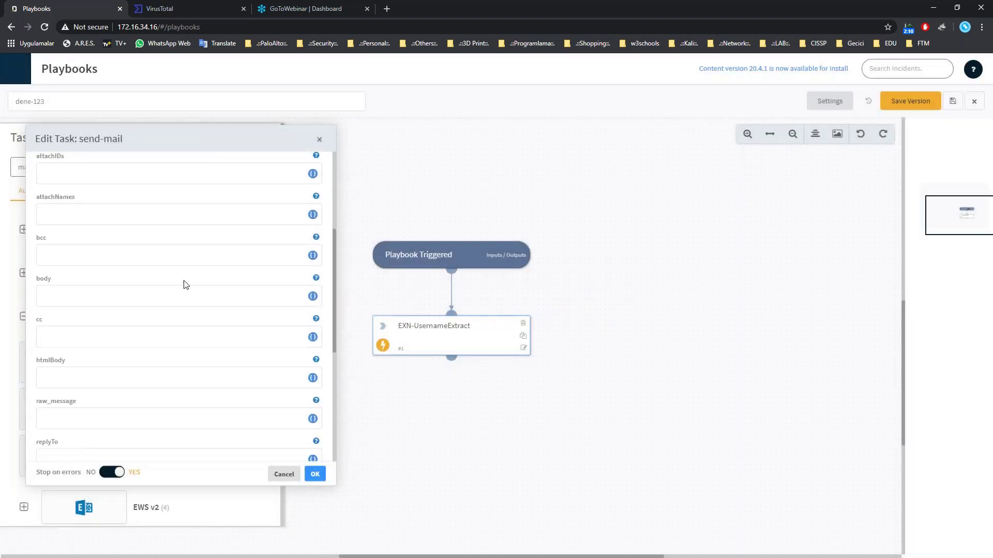
pyautogui.click(313, 296)
pyautogui.click(310, 258)
pyautogui.click(333, 284)
# Prefix the send-mail body with 'Kullanıcı =' before ${Ext.username}.
pyautogui.click(578, 474)
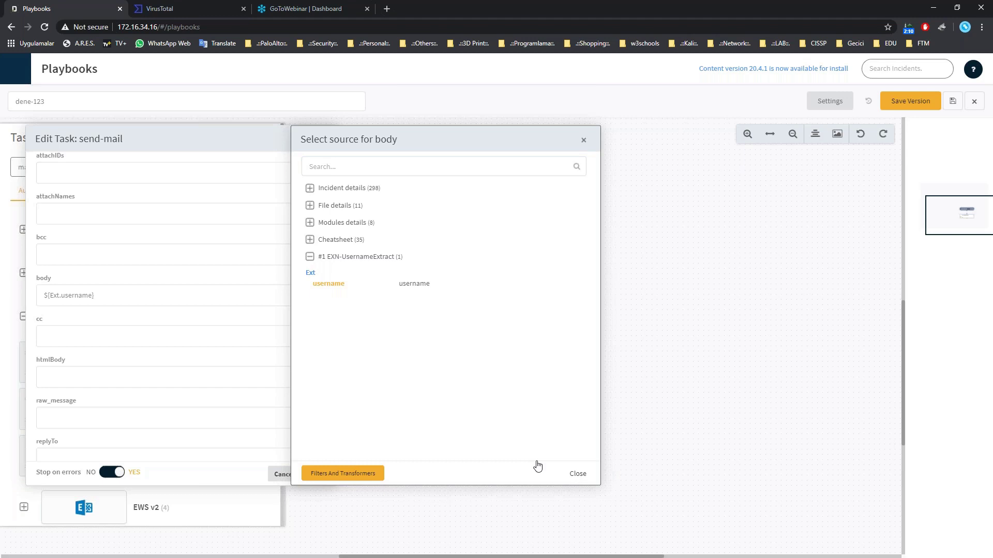
pyautogui.click(44, 295)
pyautogui.write('Kullanı')
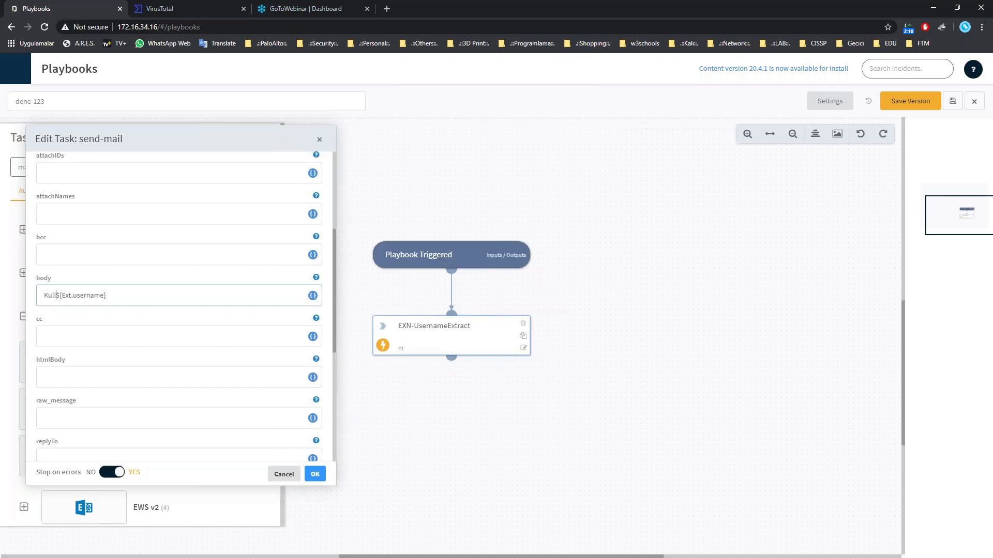
pyautogui.write('cı =')
pyautogui.scroll(-1, 147, 259)
pyautogui.scroll(-1, 95, 351)
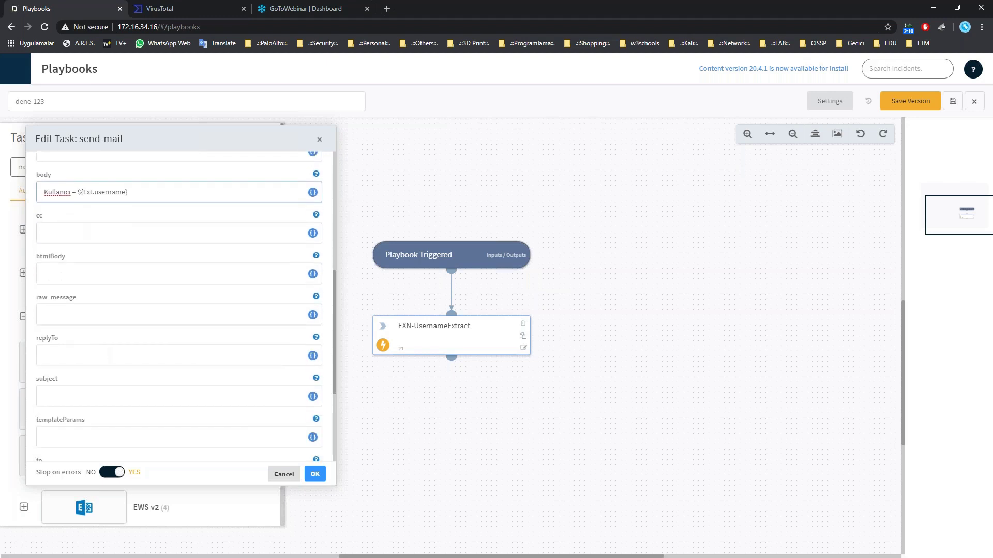
pyautogui.scroll(-3, 102, 346)
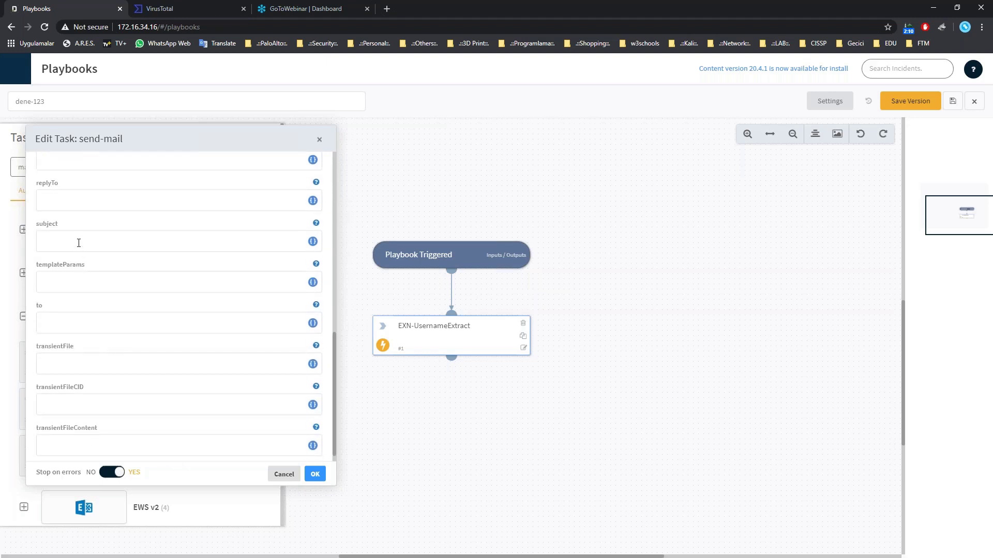
# Enter the subject 'AD user' and the recipient e-mail address in the send-mail task.
pyautogui.click(79, 244)
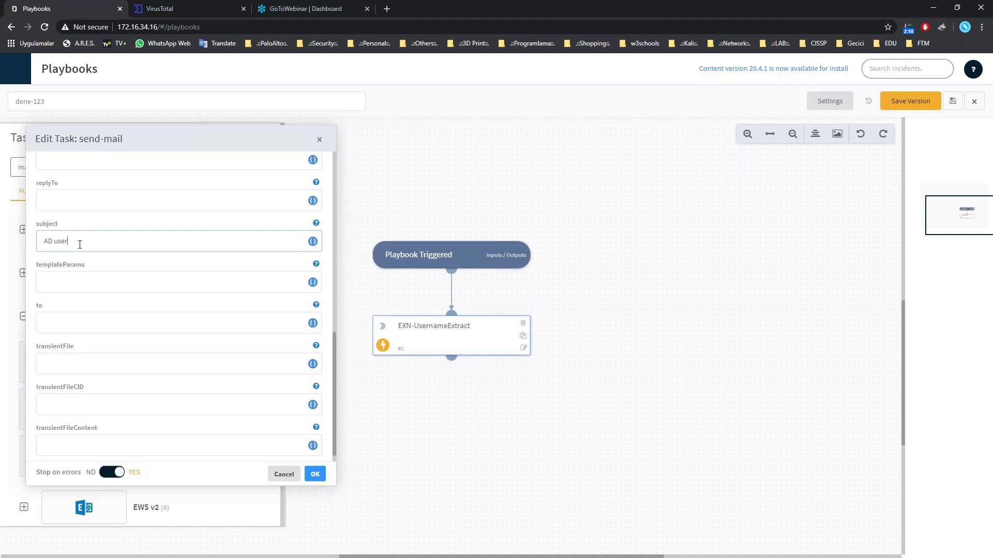
pyautogui.click(91, 323)
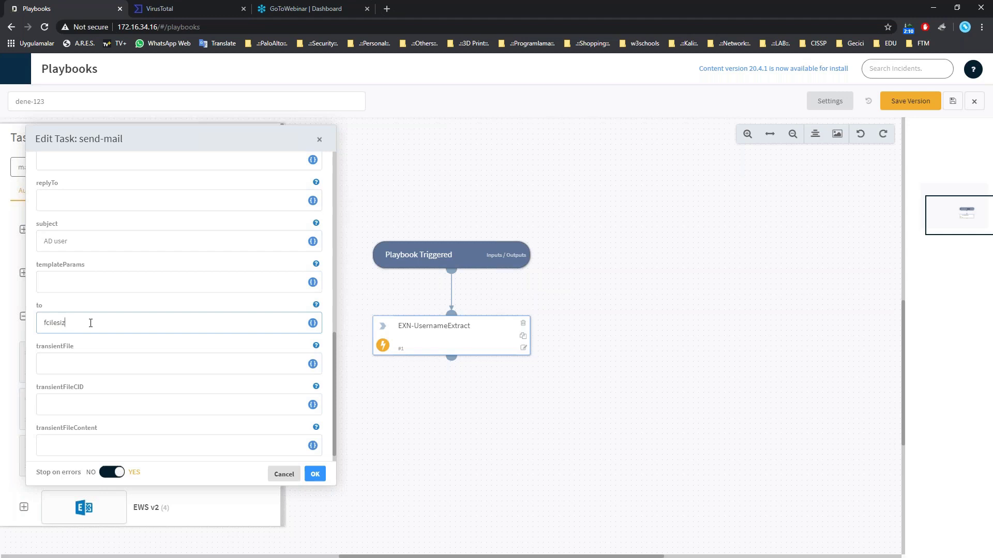
pyautogui.write('@exclusive-networks.com')
# Log back in to Demisto and save the send-mail task into the playbook.
pyautogui.scroll(-1, 83, 255)
pyautogui.scroll(2, 83, 255)
pyautogui.scroll(2, 95, 278)
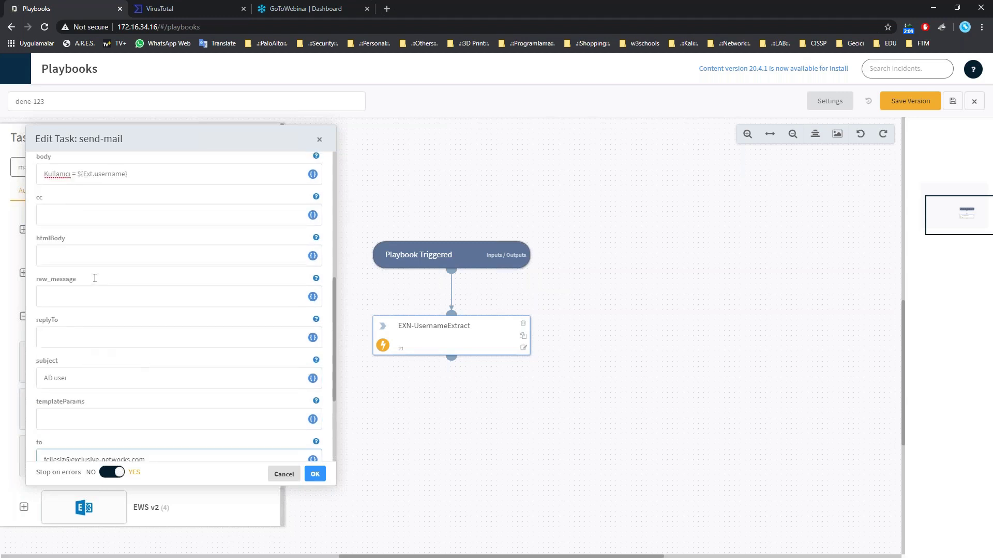
pyautogui.scroll(1, 98, 256)
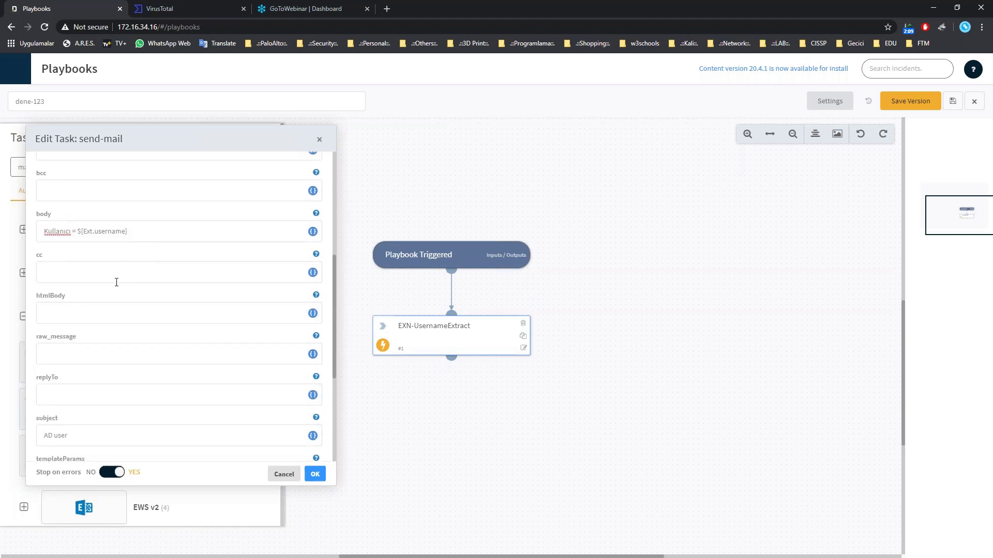
pyautogui.scroll(2, 117, 282)
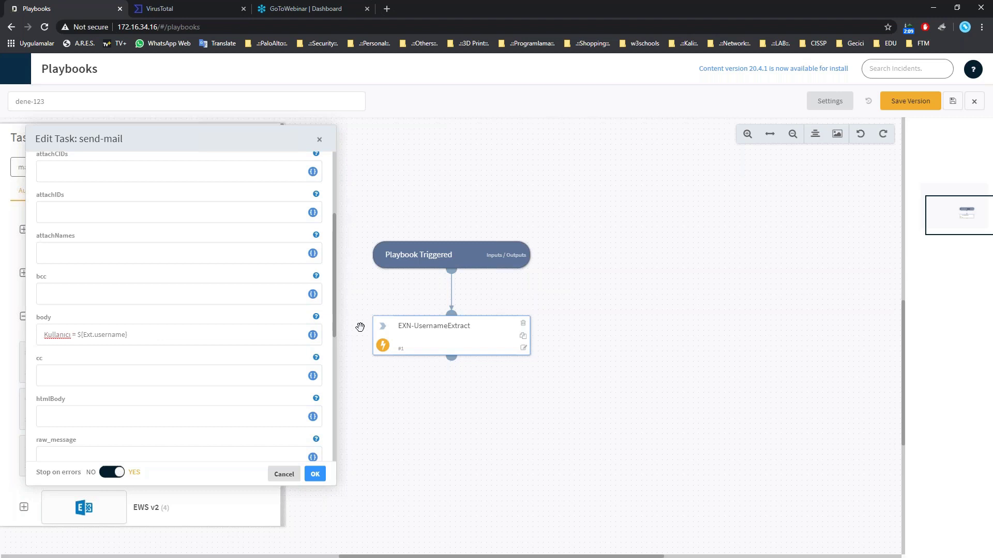
pyautogui.scroll(3, 166, 327)
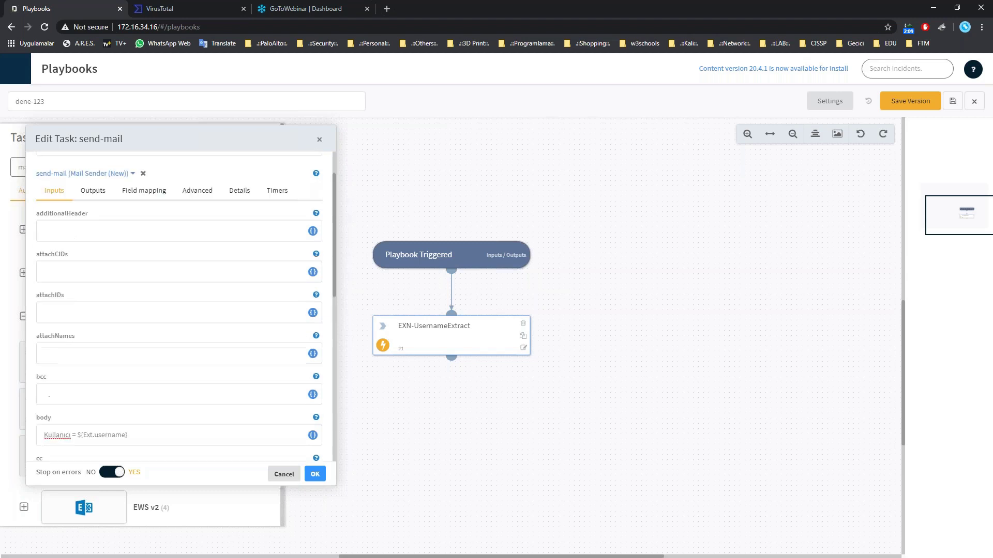
pyautogui.press('Return')
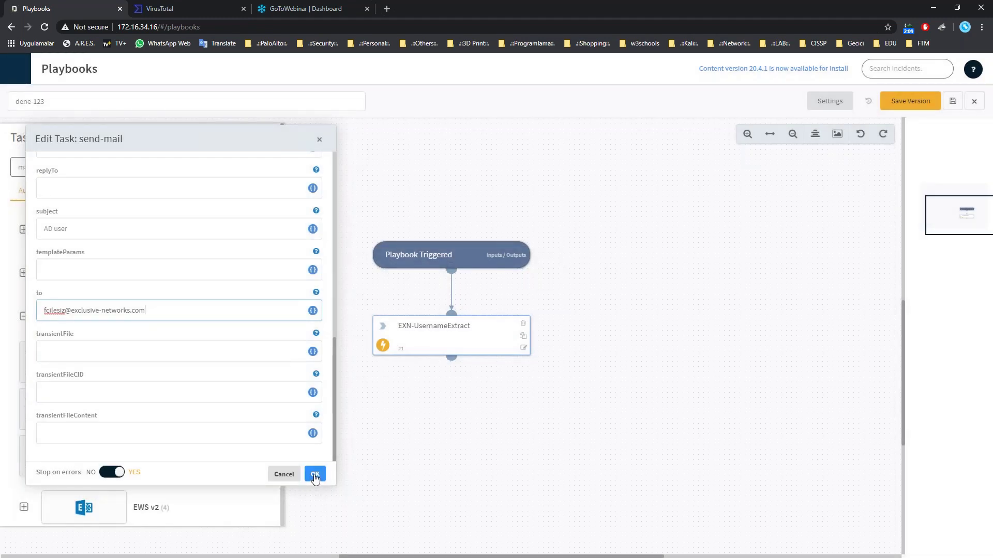
pyautogui.click(314, 475)
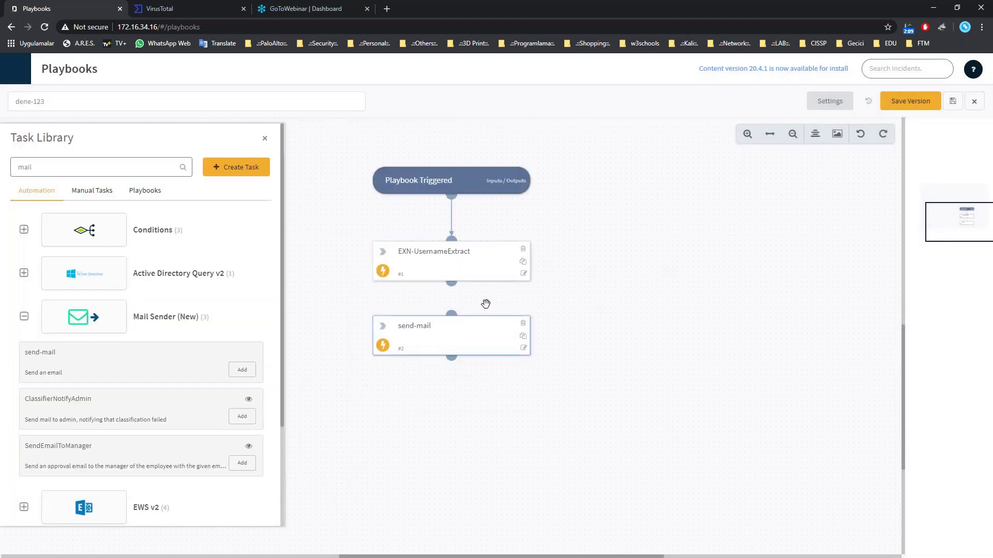
# Connect EXN-UsernameExtract to send-mail and clear 'mail' from the task library search.
pyautogui.moveTo(454, 284); pyautogui.dragTo(451, 313)
pyautogui.click(62, 164)
pyautogui.doubleClick(63, 164)
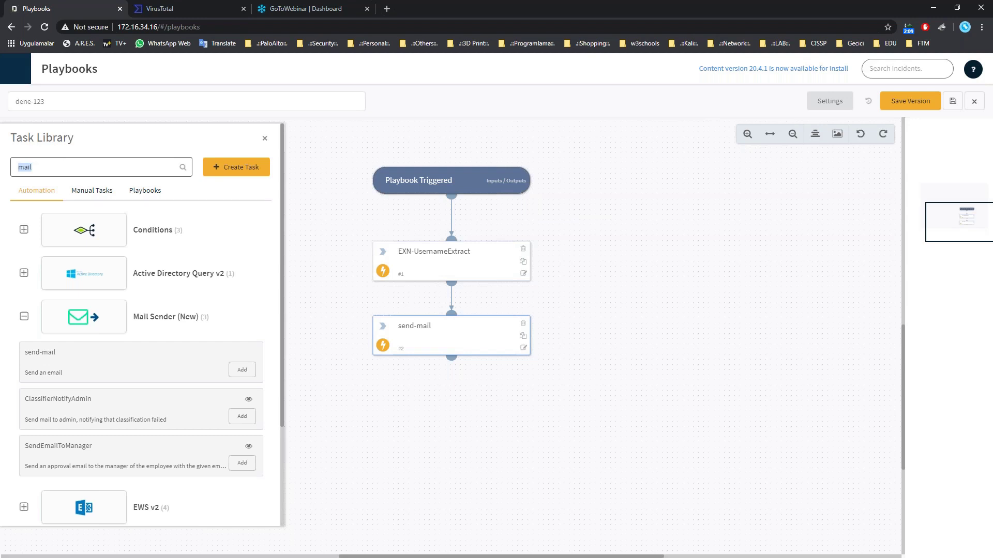
pyautogui.press('BackSpace')
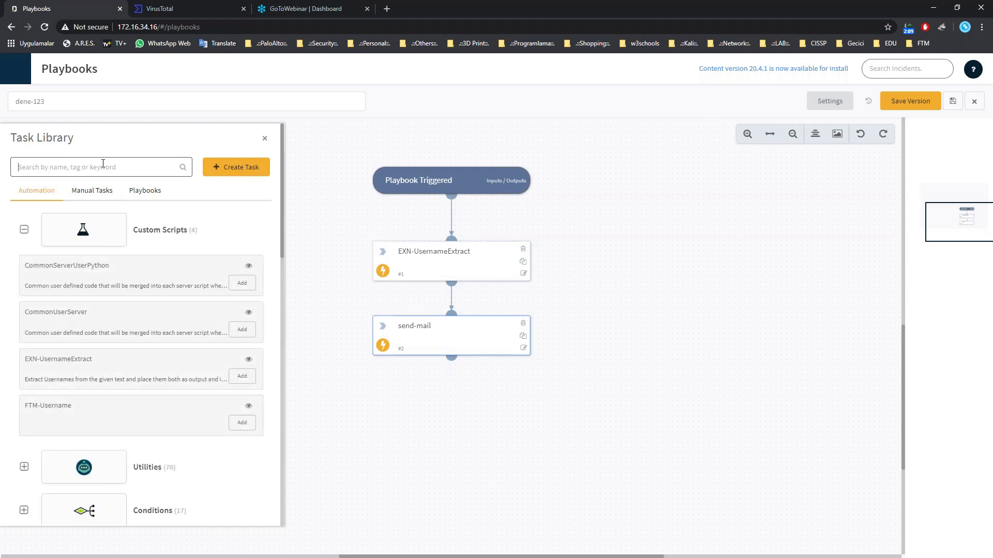
# Search the task library for 'close' and add closeInvestigation from Builtin Commands.
pyautogui.write('close')
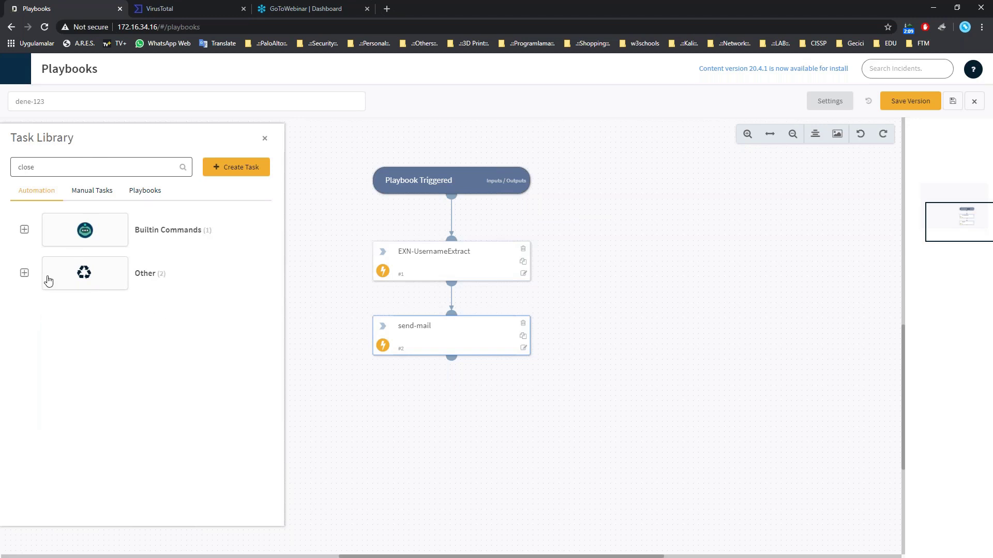
pyautogui.click(24, 272)
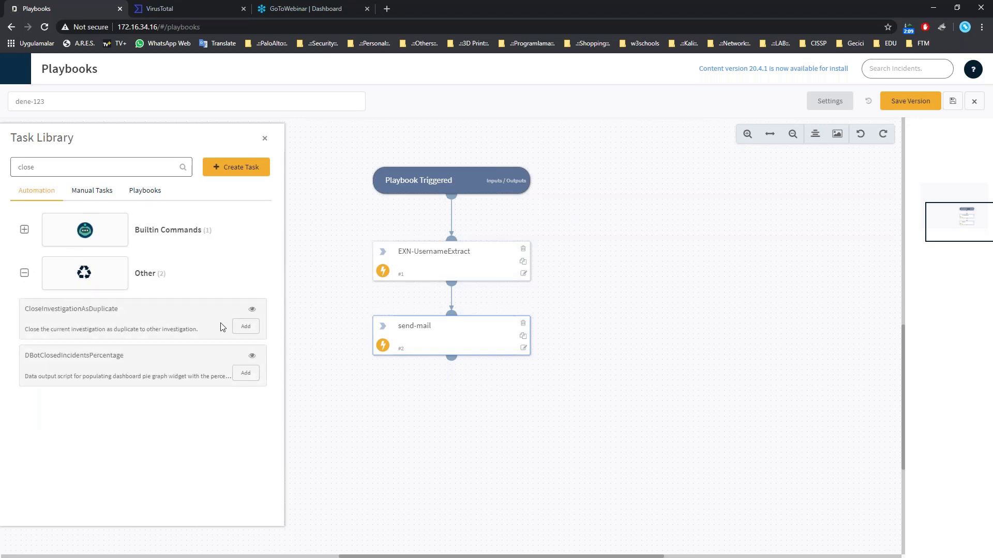
pyautogui.click(23, 229)
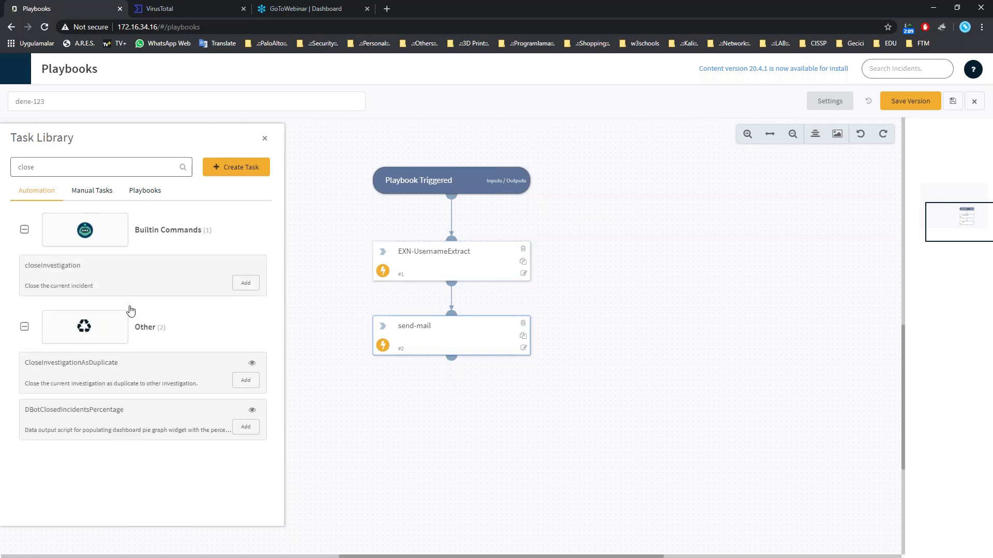
pyautogui.click(245, 285)
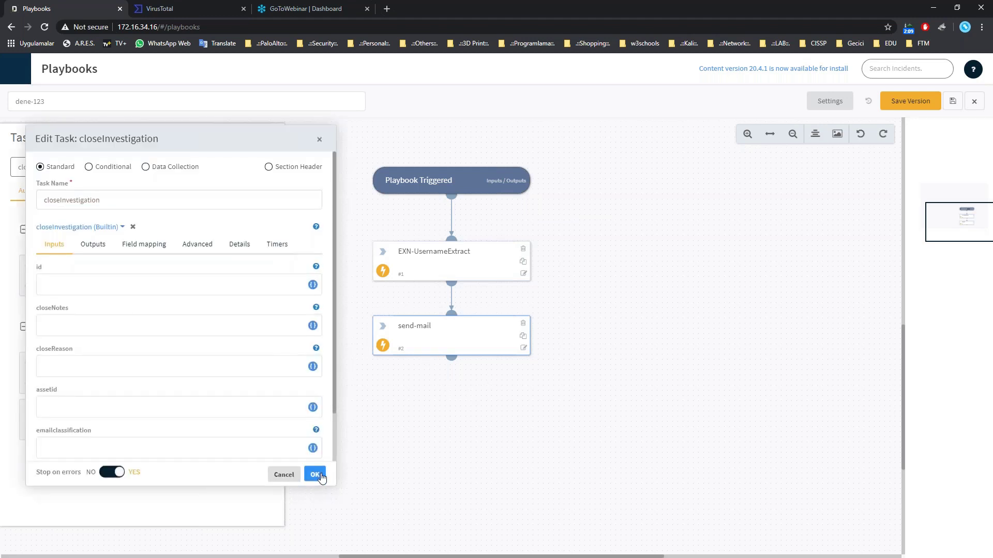
# Confirm the closeInvestigation task, link it after send-mail, and close the task library.
pyautogui.click(316, 474)
pyautogui.scroll(-3, 395, 395)
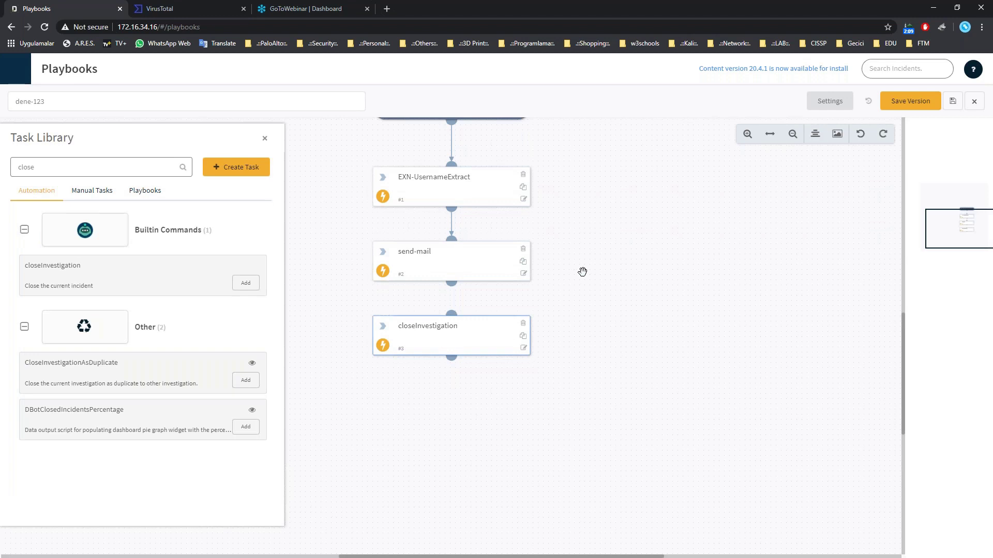
pyautogui.moveTo(451, 285); pyautogui.dragTo(451, 314)
pyautogui.click(265, 138)
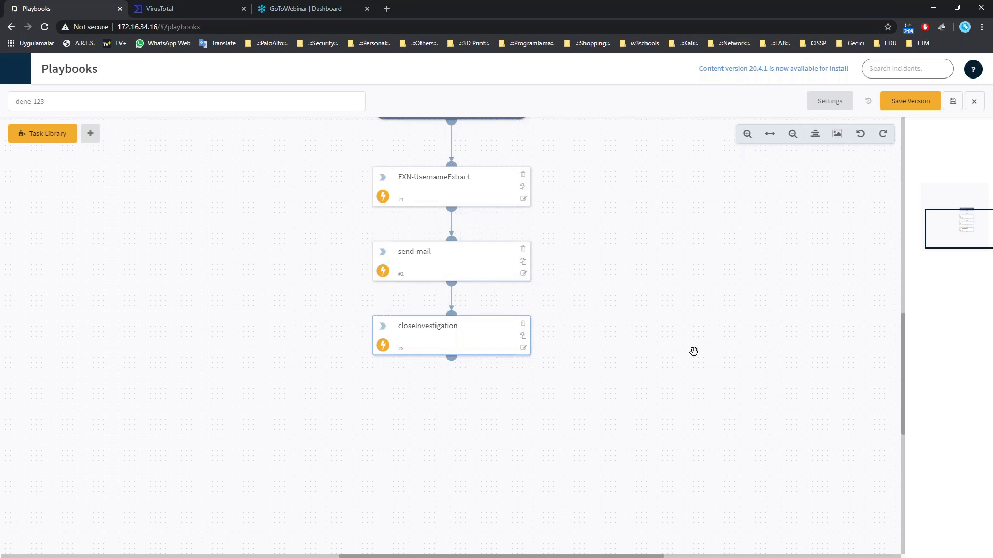
pyautogui.scroll(4, 694, 350)
pyautogui.scroll(-2, 694, 350)
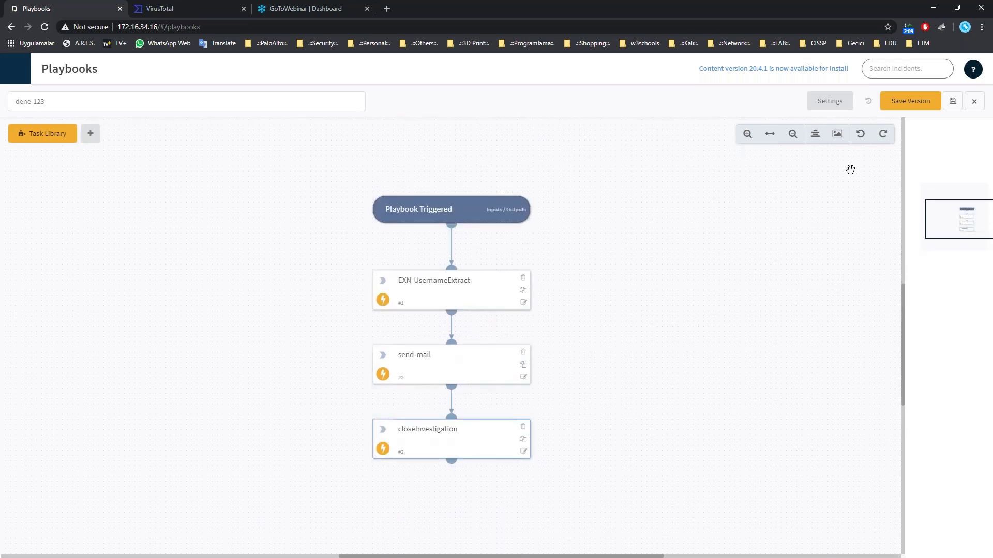
# Save a new version of dene-123 with Update & Exit, returning to Incidents.
pyautogui.click(904, 103)
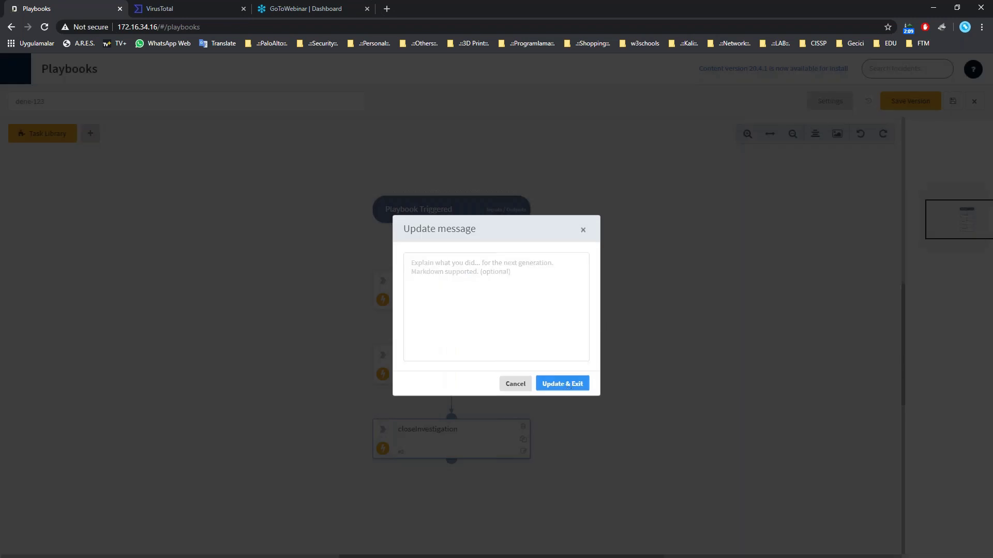
pyautogui.click(567, 389)
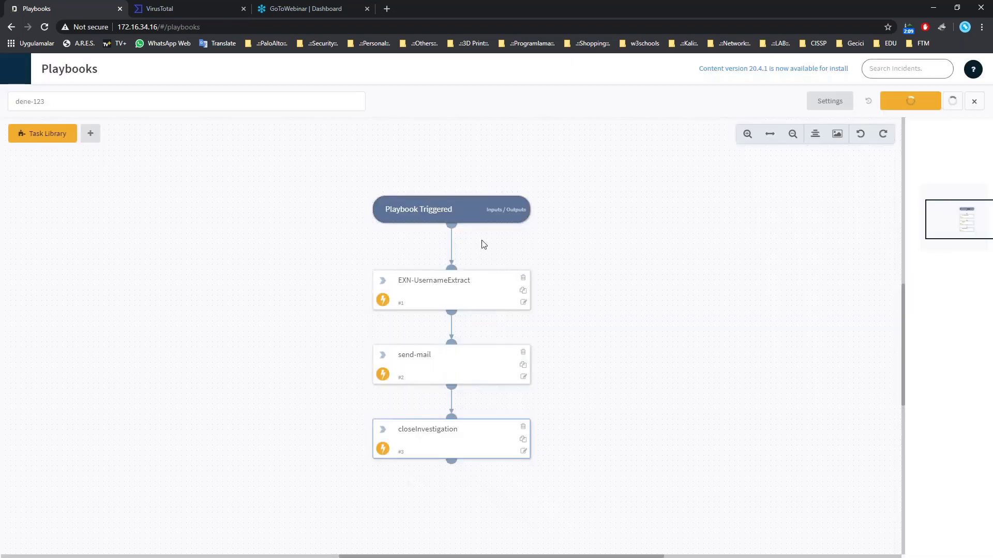
pyautogui.moveTo(10, 429)
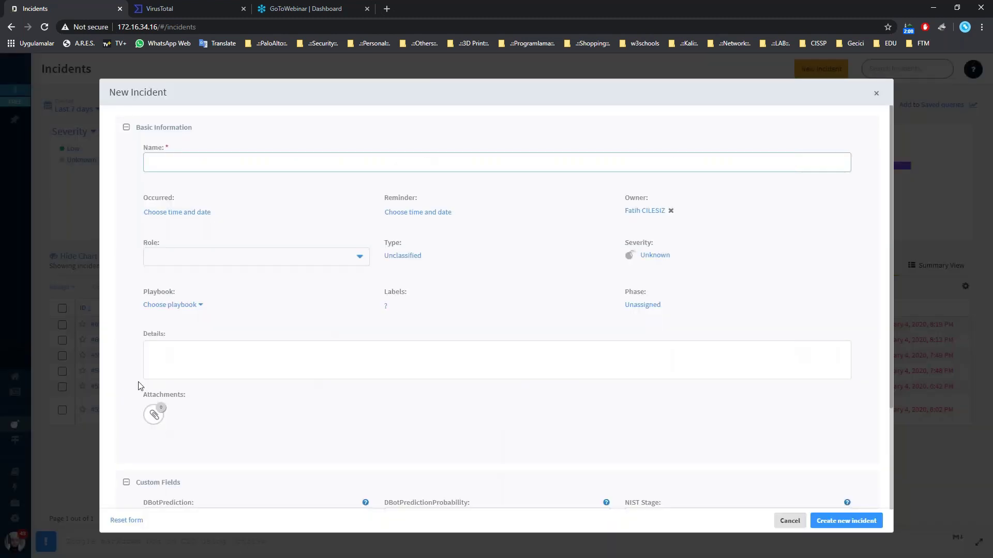
# Start a new incident named 1234321 running the dene-123 playbook, logging back in first.
pyautogui.click(197, 357)
pyautogui.click(244, 169)
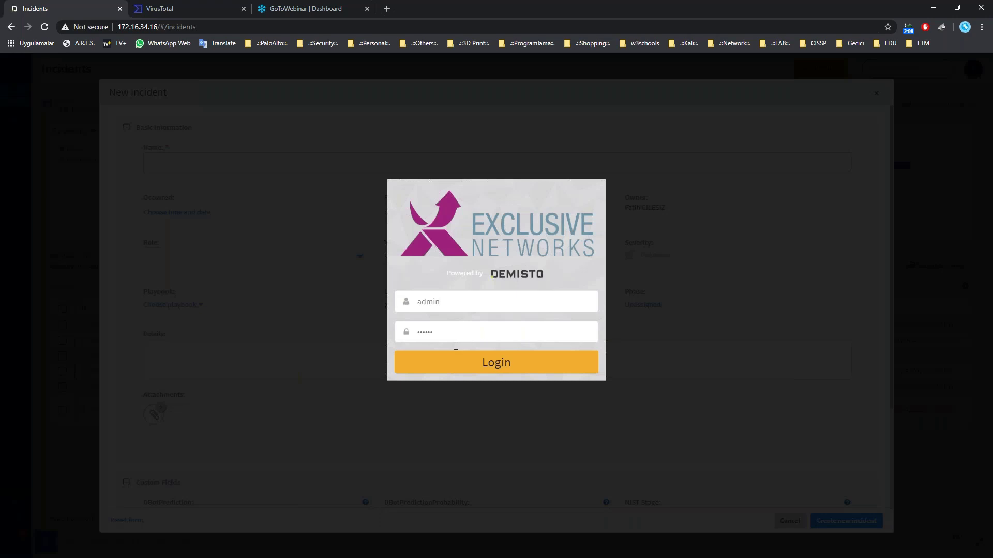
pyautogui.click(455, 368)
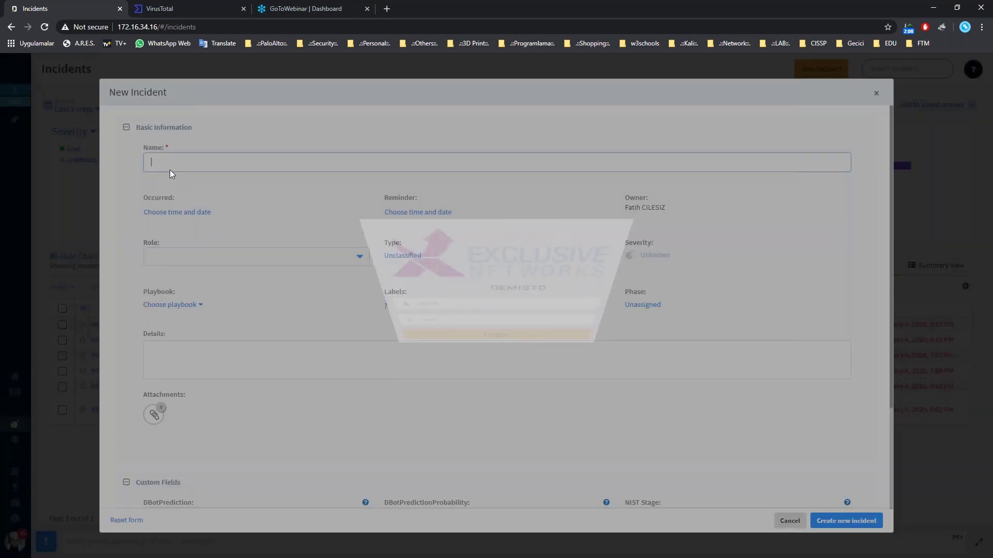
pyautogui.click(172, 170)
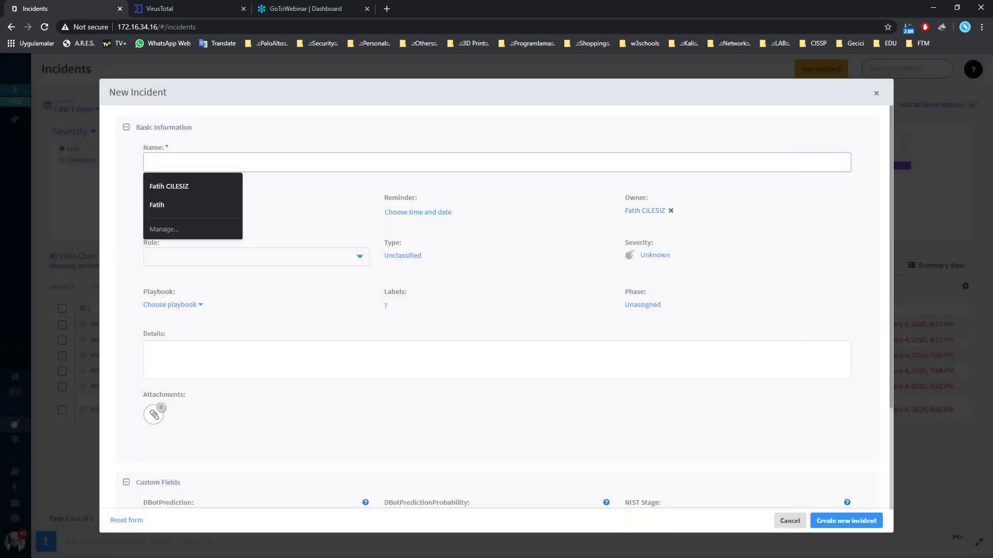
pyautogui.write('1234')
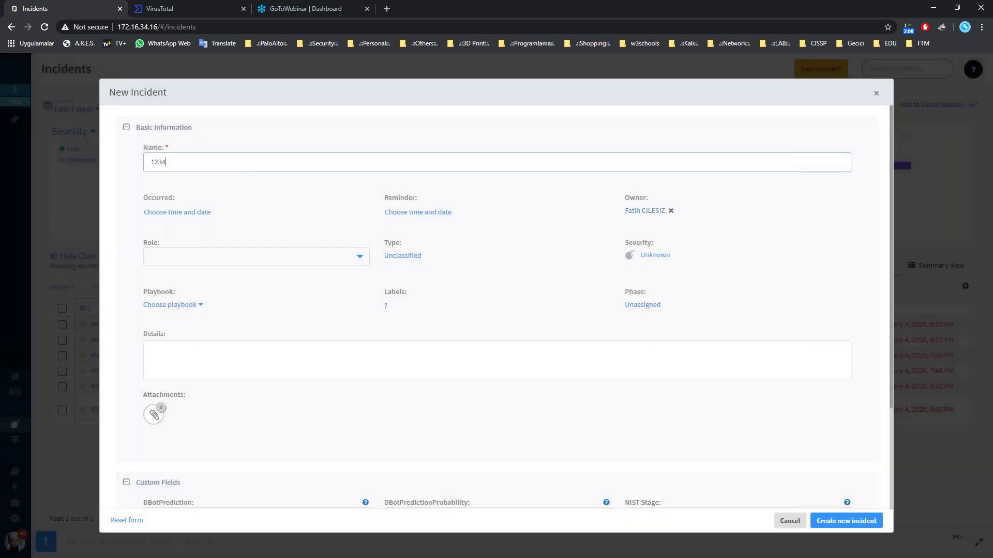
pyautogui.write('3')
pyautogui.write('21')
pyautogui.click(196, 305)
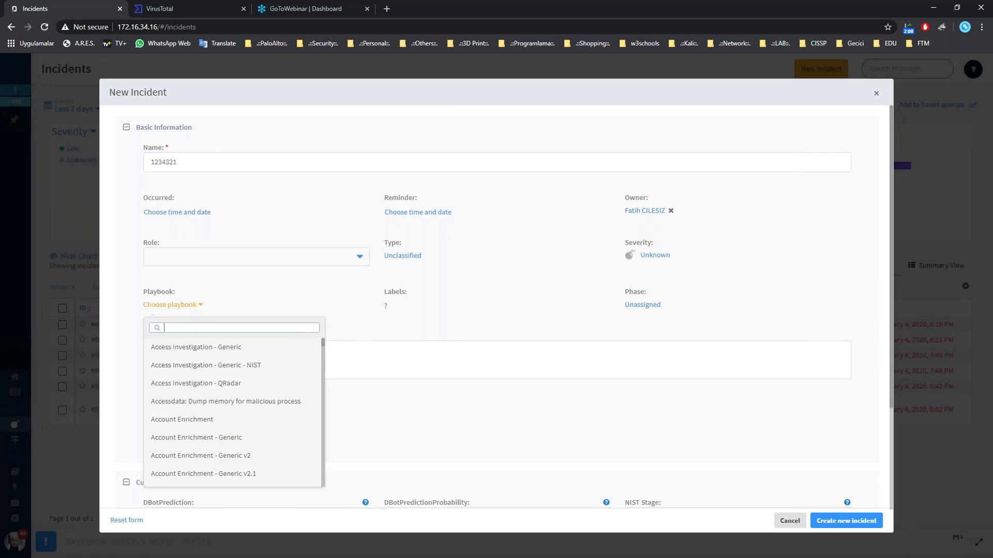
pyautogui.write('dene')
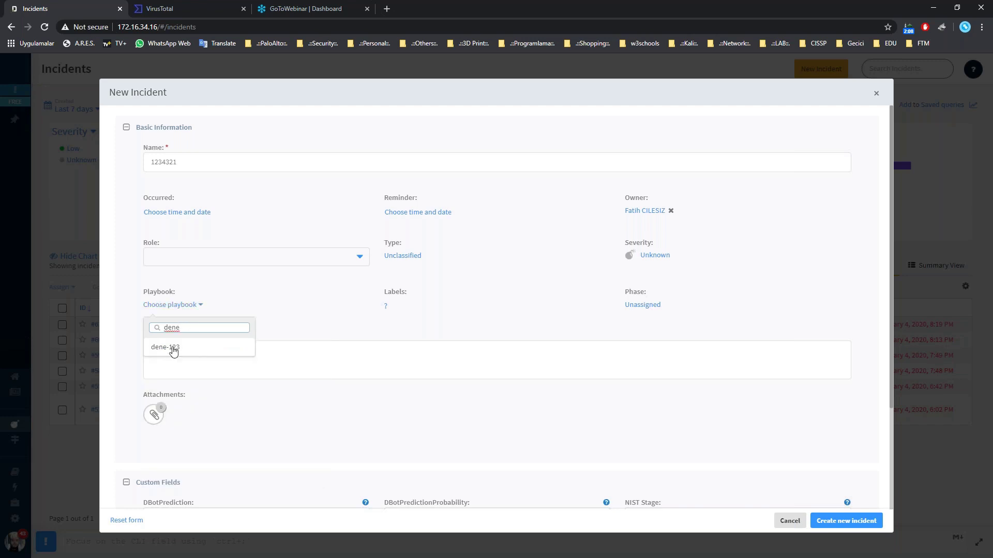
pyautogui.click(170, 347)
# Enter incident details 'username:tester1234' followed by a second line of sample text.
pyautogui.click(193, 355)
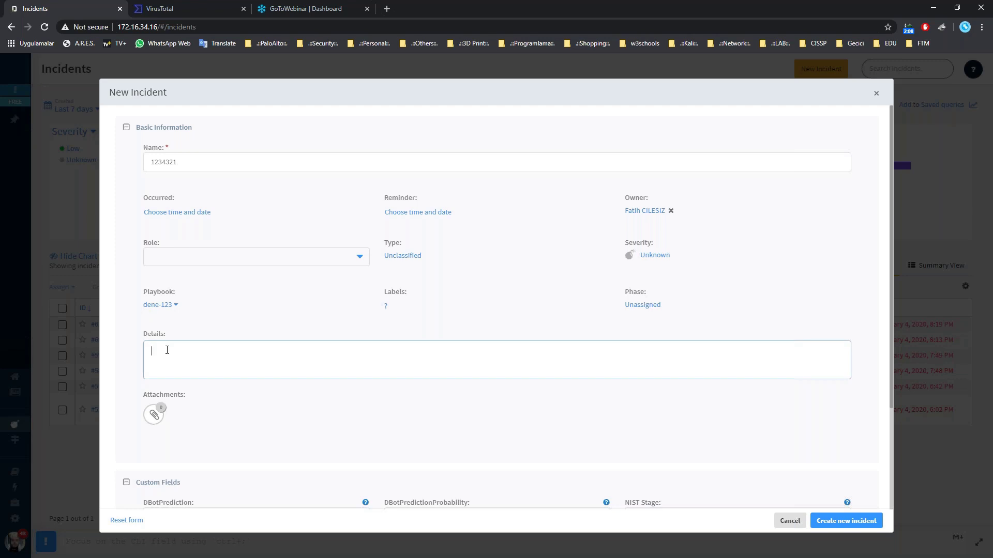
pyautogui.write('username')
pyautogui.write(':')
pyautogui.write('teste')
pyautogui.write('r1234')
pyautogui.write(' login')
pyautogui.press('BackSpace')
pyautogui.press('BackSpace')
pyautogui.press('BackSpace')
pyautogui.press('BackSpace')
pyautogui.press('BackSpace')
pyautogui.press('BackSpace')
pyautogui.write('deneme')
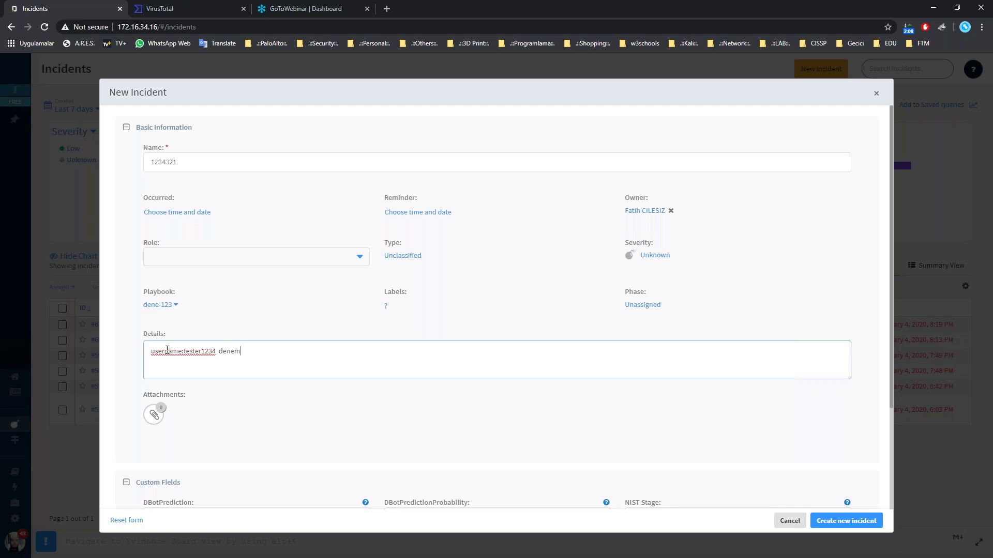
pyautogui.press('BackSpace')
pyautogui.press('BackSpace')
pyautogui.press('BackSpace')
pyautogui.press('BackSpace')
pyautogui.press('BackSpace')
pyautogui.press('BackSpace')
pyautogui.press('Return')
pyautogui.write('deded deneme deneme')
# Create incident 1234321, log back in, and open incident #64 from the list.
pyautogui.click(861, 524)
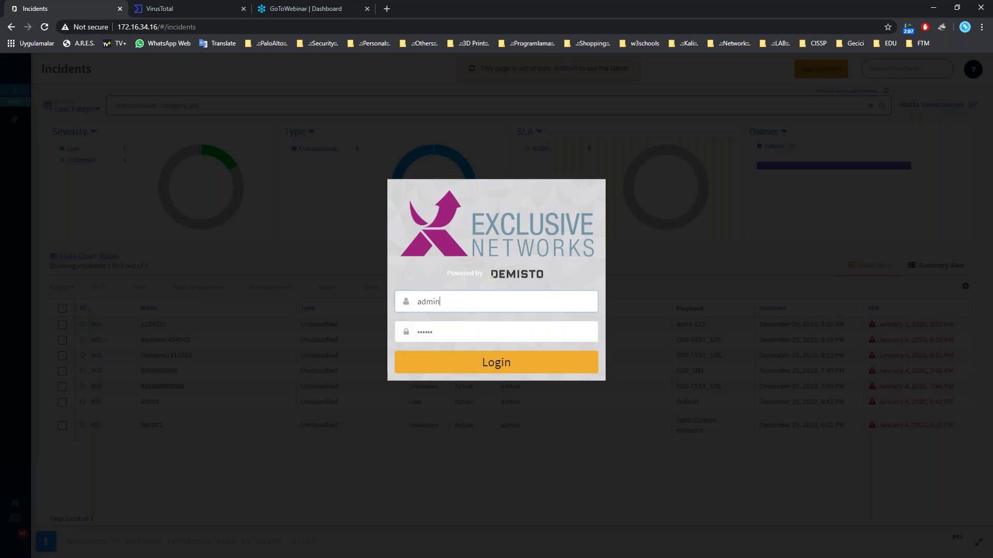
pyautogui.click(448, 363)
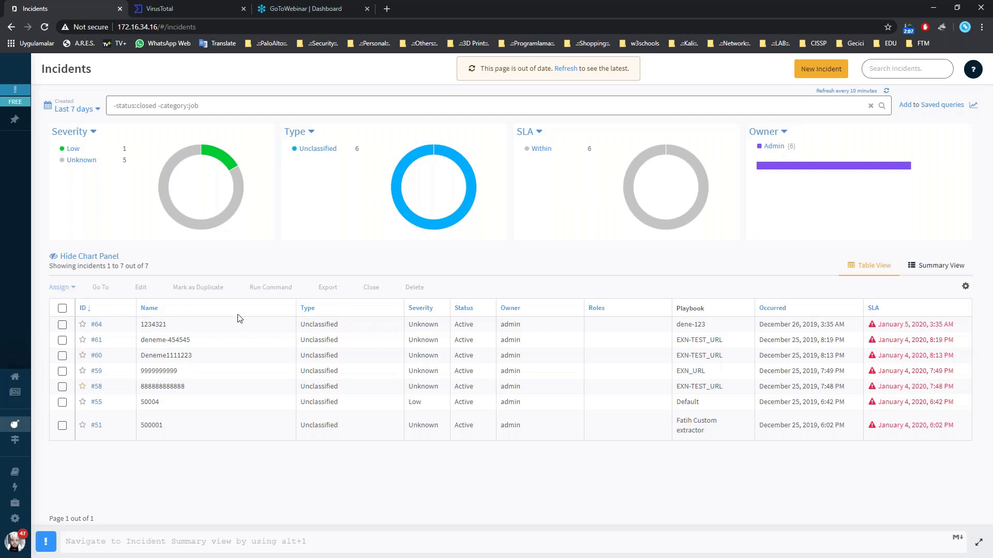
pyautogui.click(93, 327)
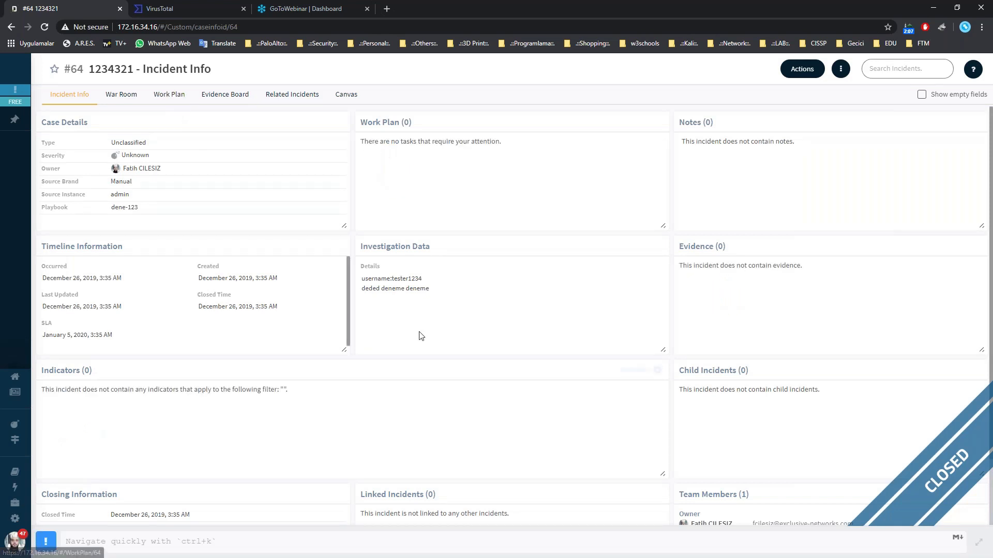
# In the Work Plan, review EXN-UsernameExtract's results and inputs.
pyautogui.click(169, 97)
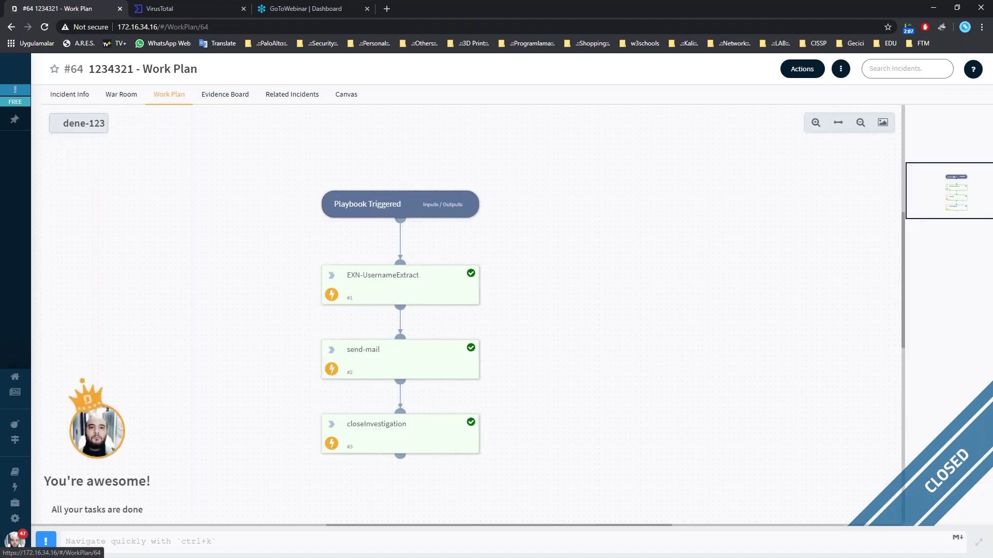
pyautogui.click(352, 280)
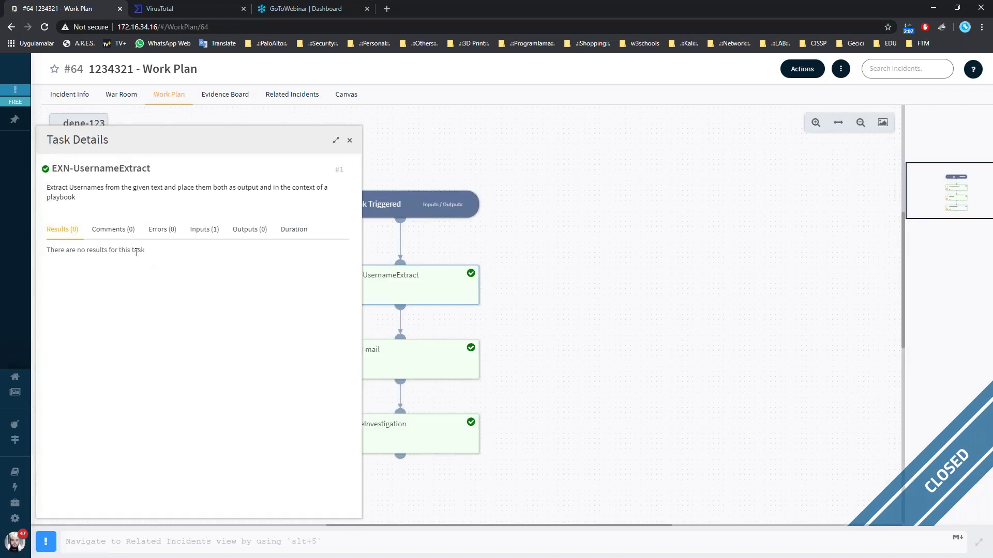
pyautogui.click(199, 229)
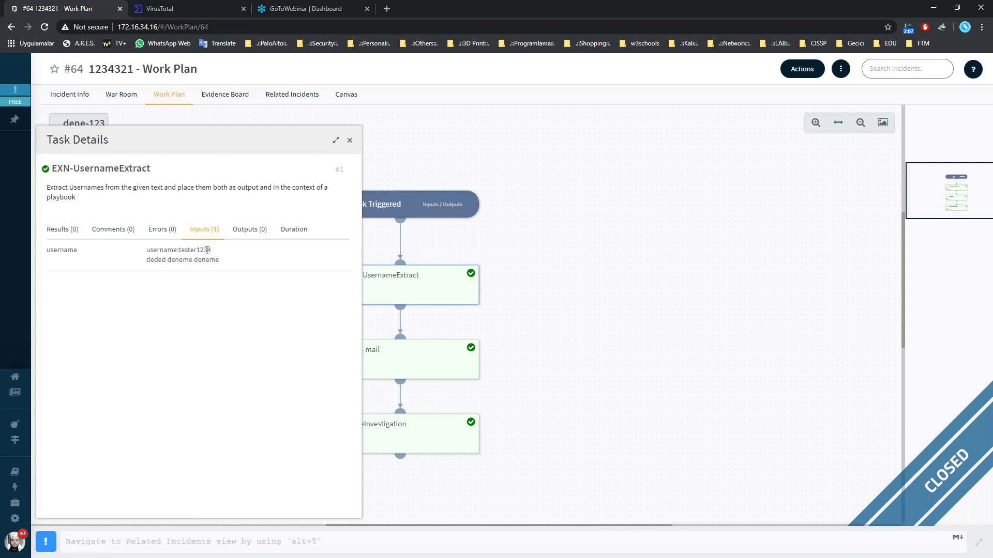
pyautogui.click(349, 140)
# Review the send-mail task's results and inputs, then close Task Details.
pyautogui.click(369, 381)
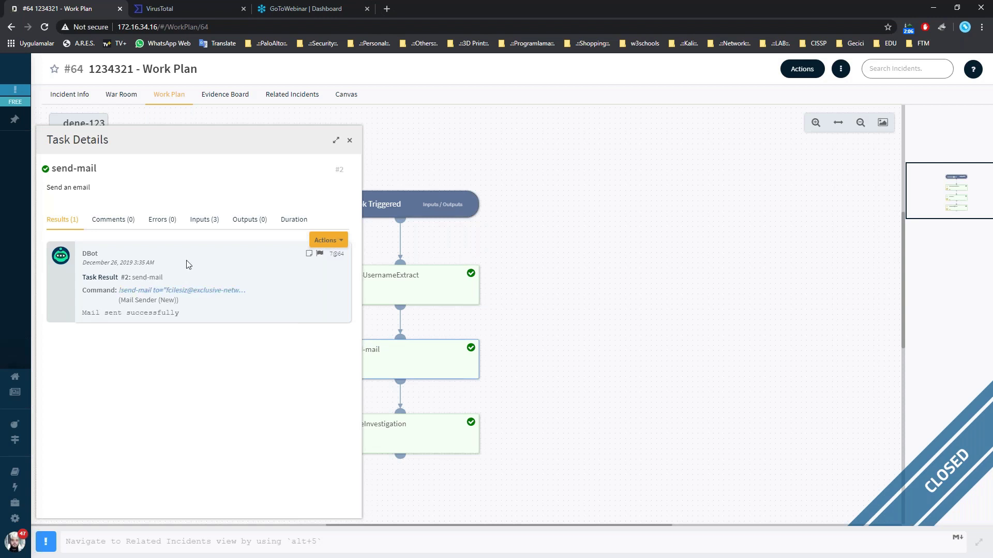
pyautogui.click(207, 228)
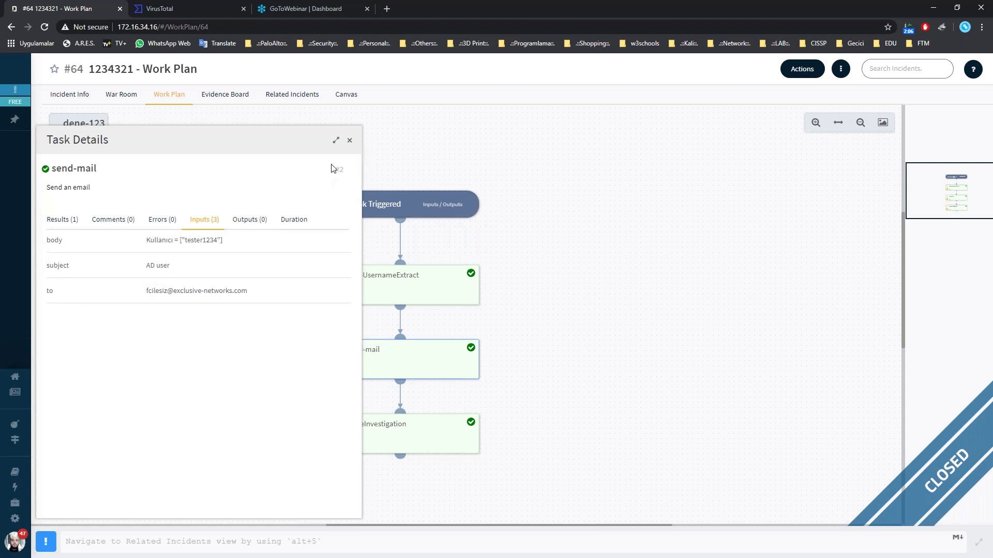
pyautogui.moveTo(349, 145); pyautogui.dragTo(206, 240)
pyautogui.click(349, 142)
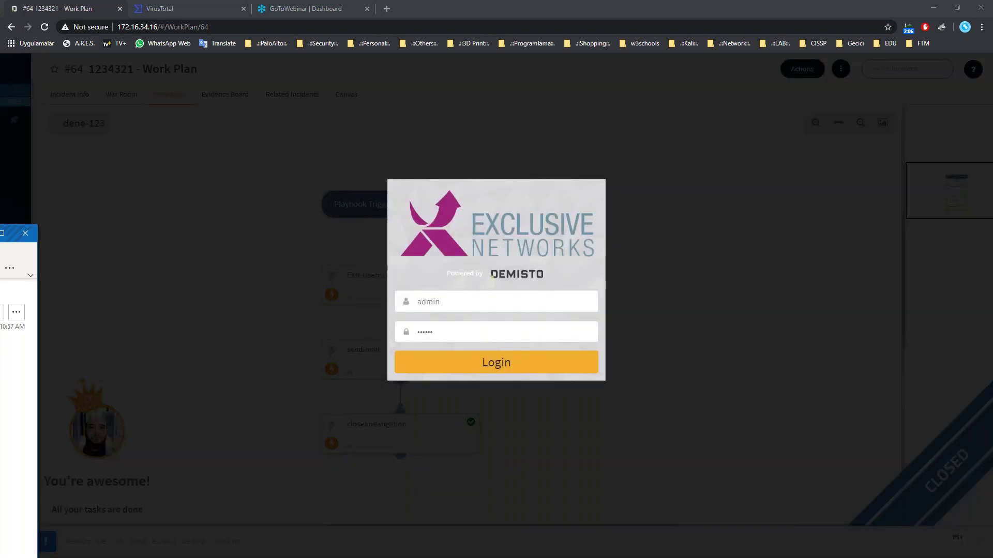
# Switch to Outlook's 'AD user' email showing tester1234 and close it.
pyautogui.hotkey('alt', 'Tab')
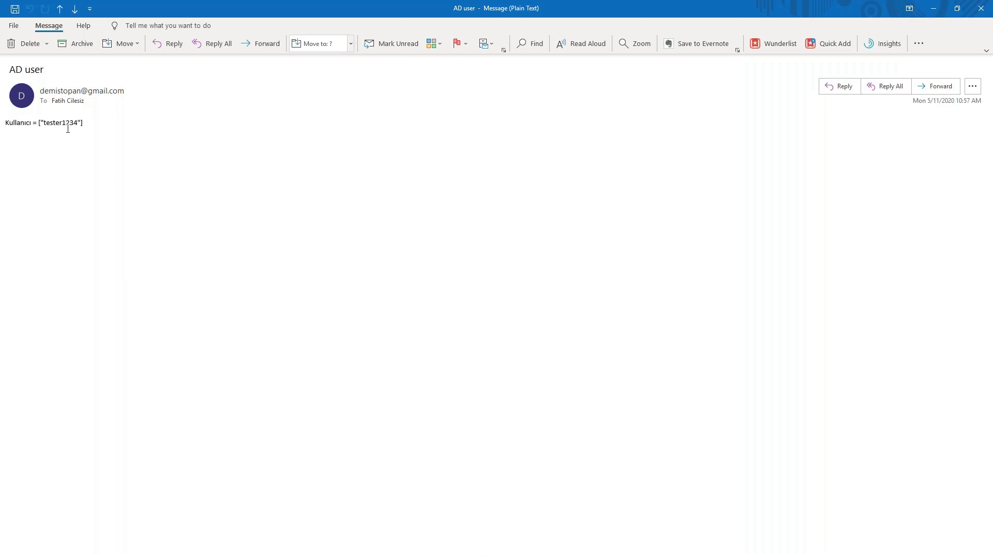
pyautogui.click(977, 7)
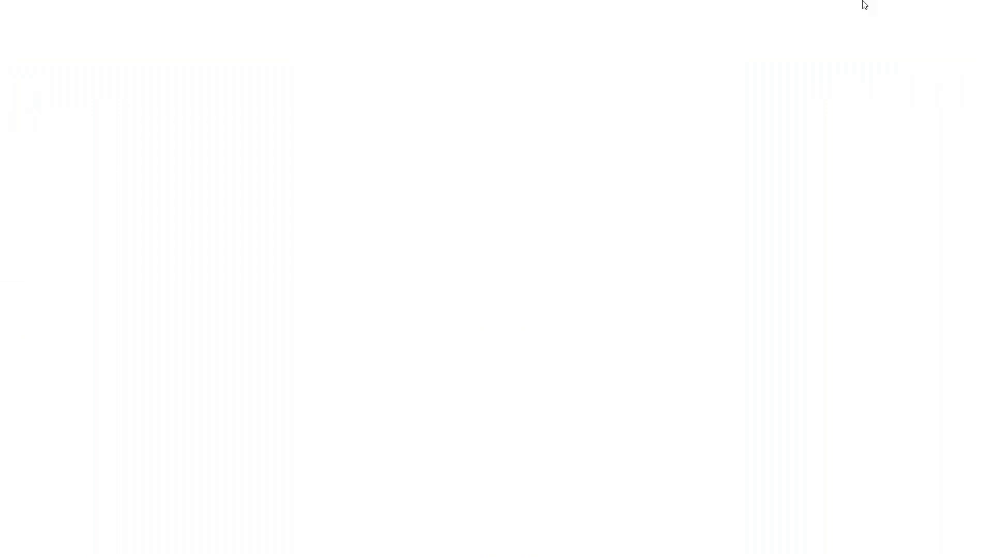
pyautogui.click(529, 370)
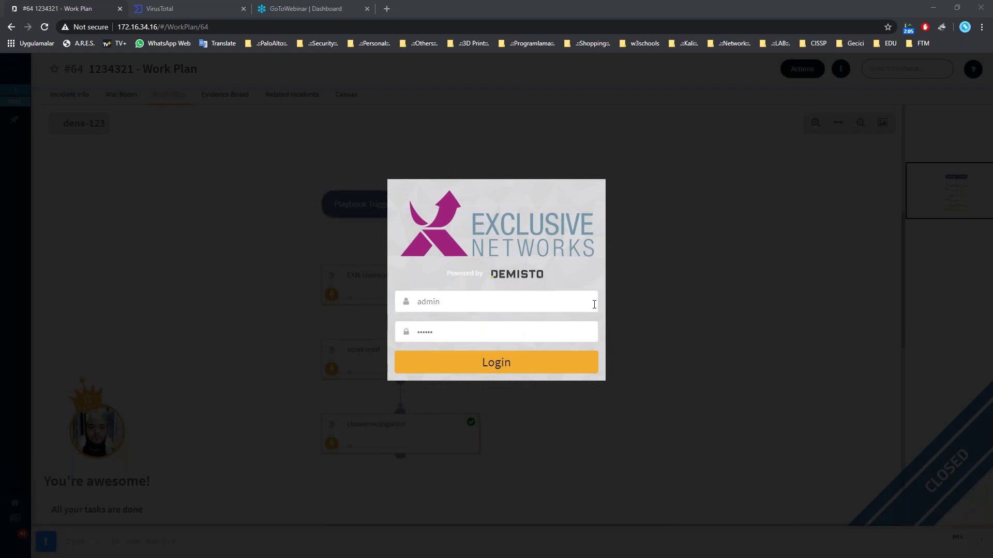
# Log back in, open Settings, and maximize the Cortex XSOAR sign-up browser window.
pyautogui.click(534, 370)
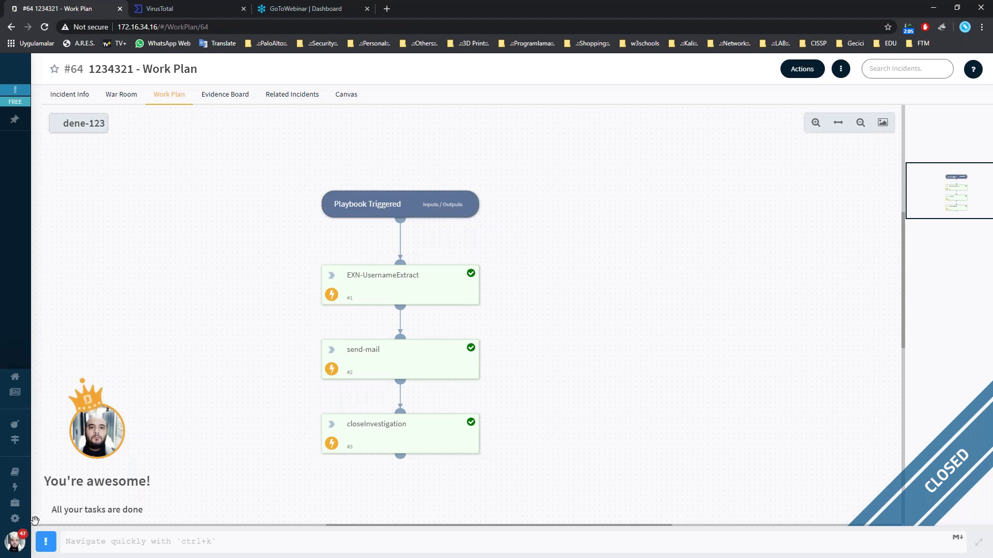
pyautogui.click(16, 518)
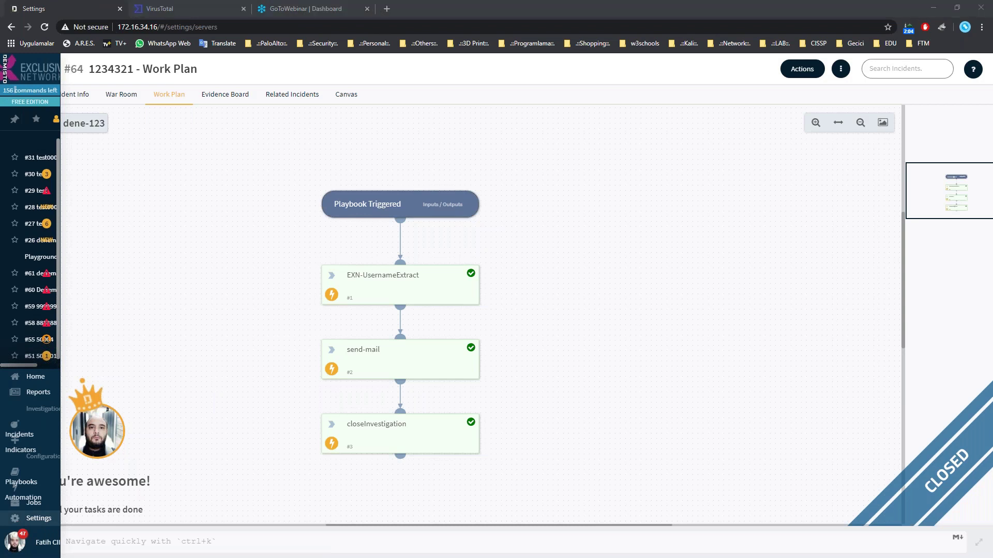
pyautogui.moveTo(155, 93); pyautogui.dragTo(502, 5)
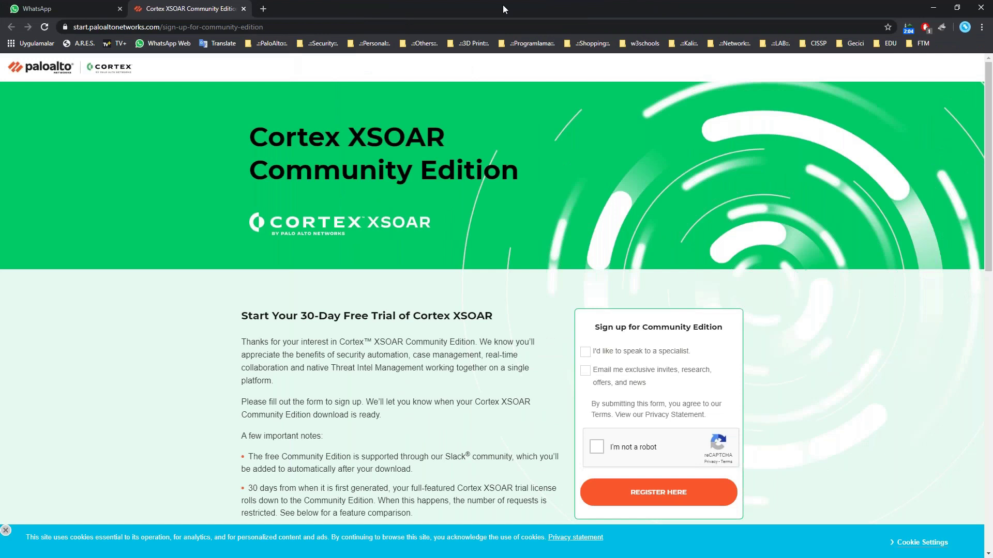